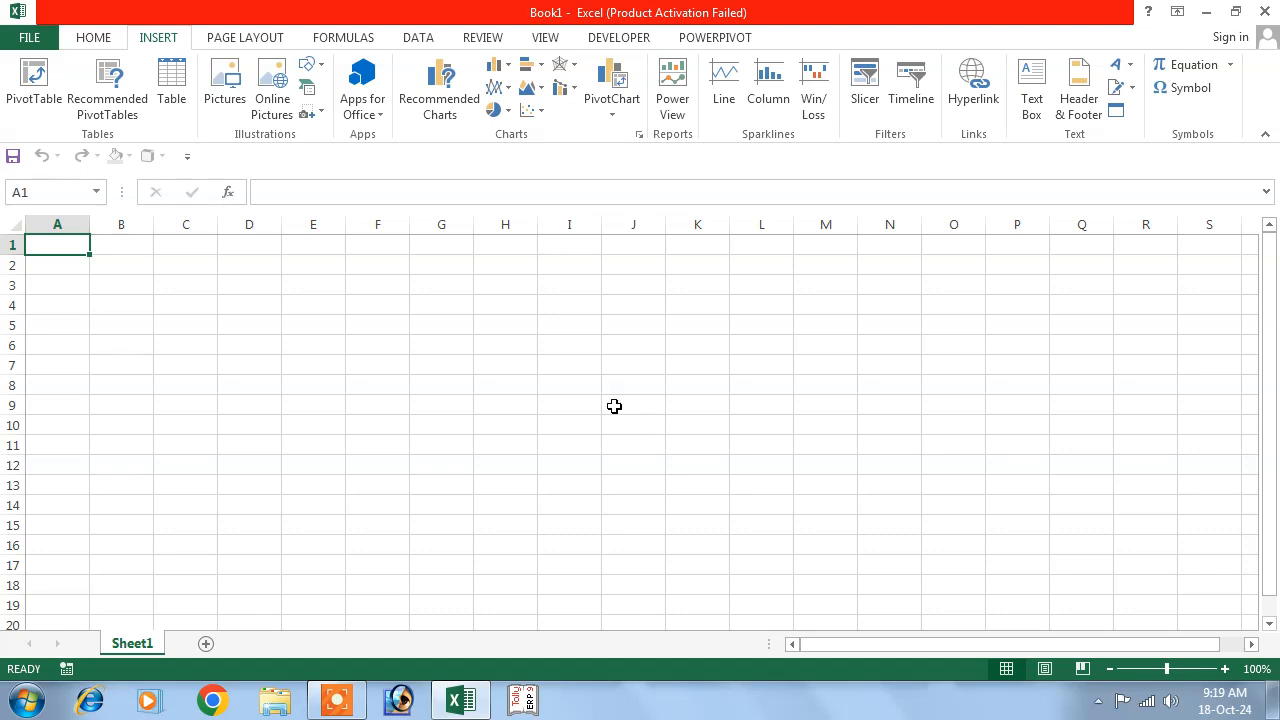
Enter the headers stock, qty, rate and amount in cells D2 through G2.
{"action": "left_click", "coordinate": [387, 270]}
{"action": "left_click", "coordinate": [292, 266]}
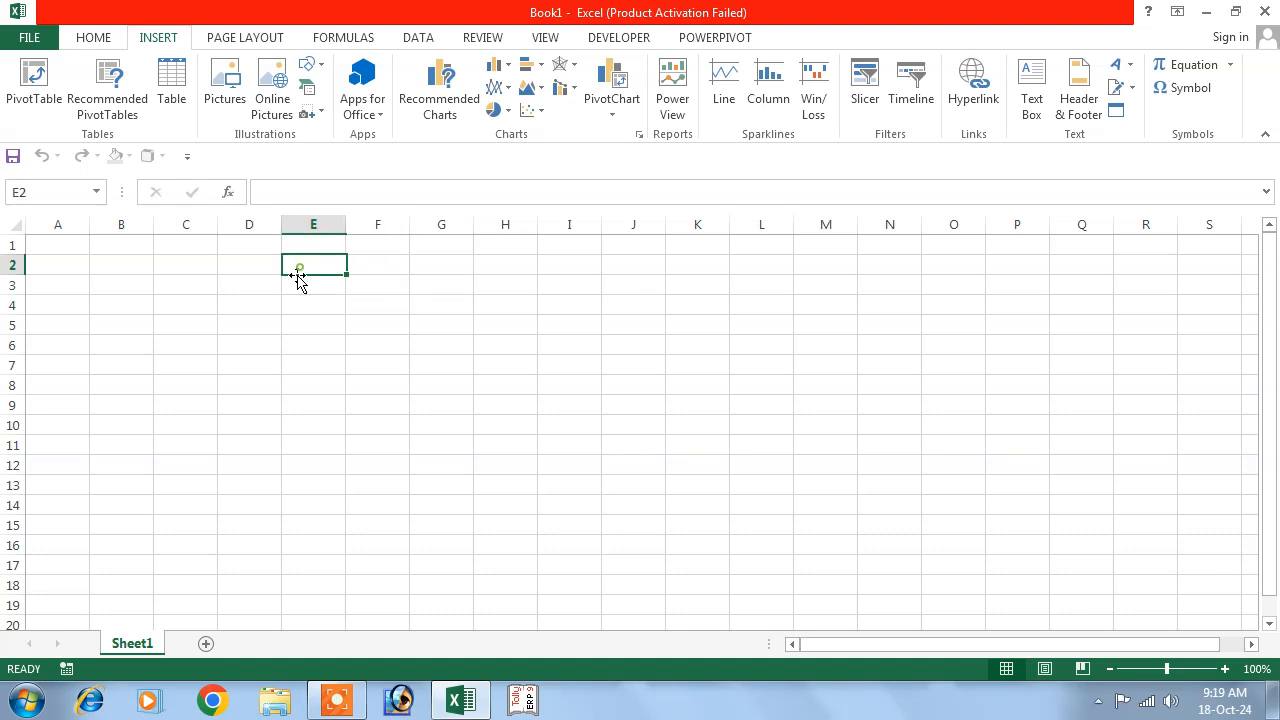
{"action": "left_click", "coordinate": [266, 262]}
{"action": "type", "text": "stock"}
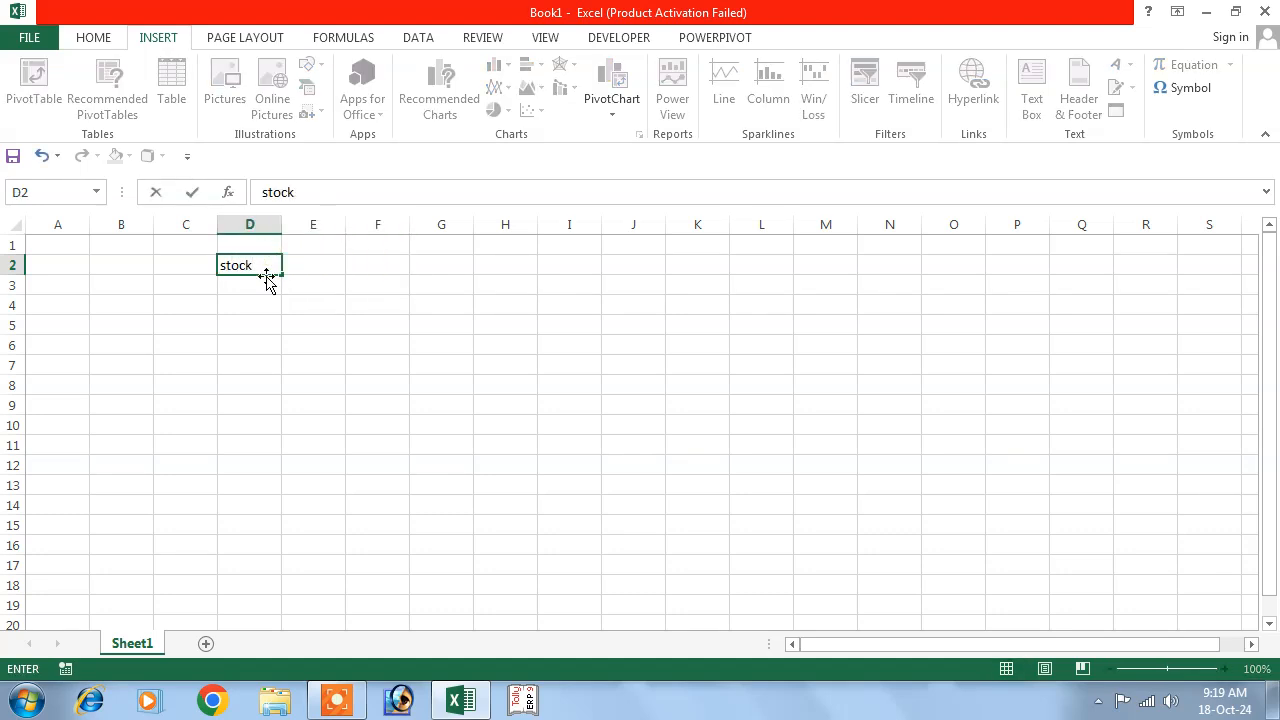
{"action": "key", "text": "Tab"}
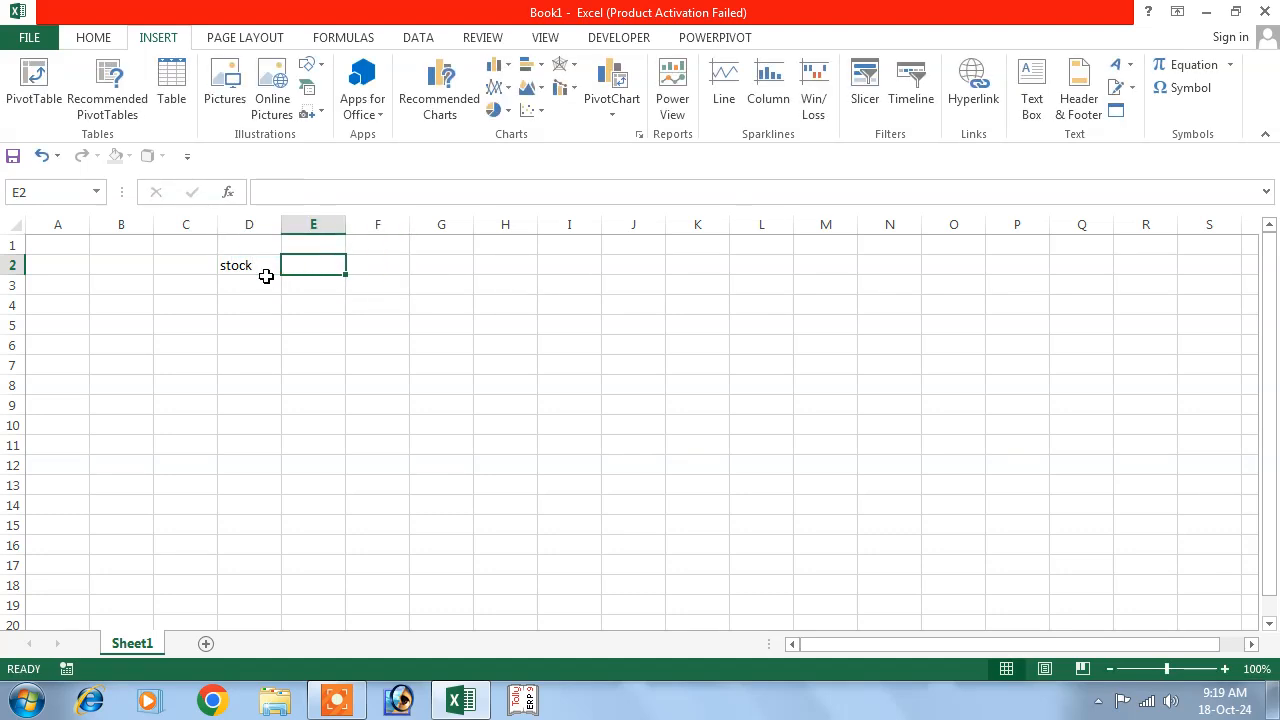
{"action": "type", "text": "qty"}
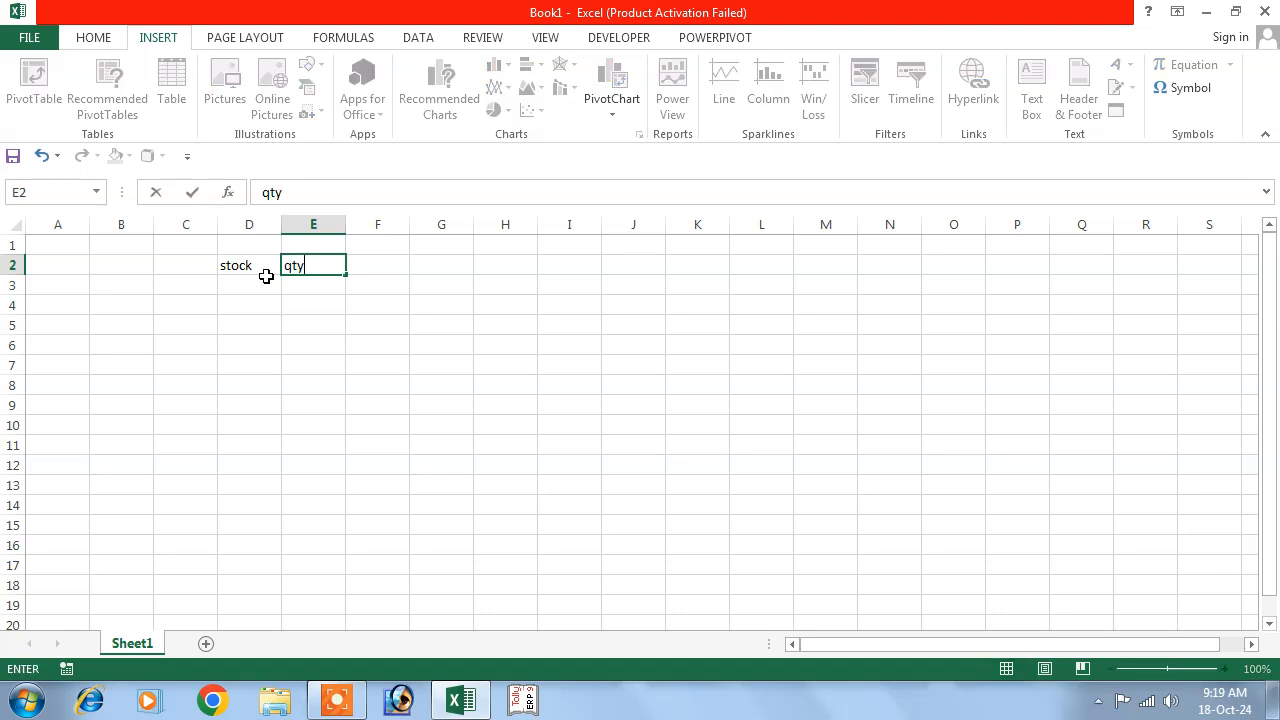
{"action": "key", "text": "Tab"}
{"action": "type", "text": "rr"}
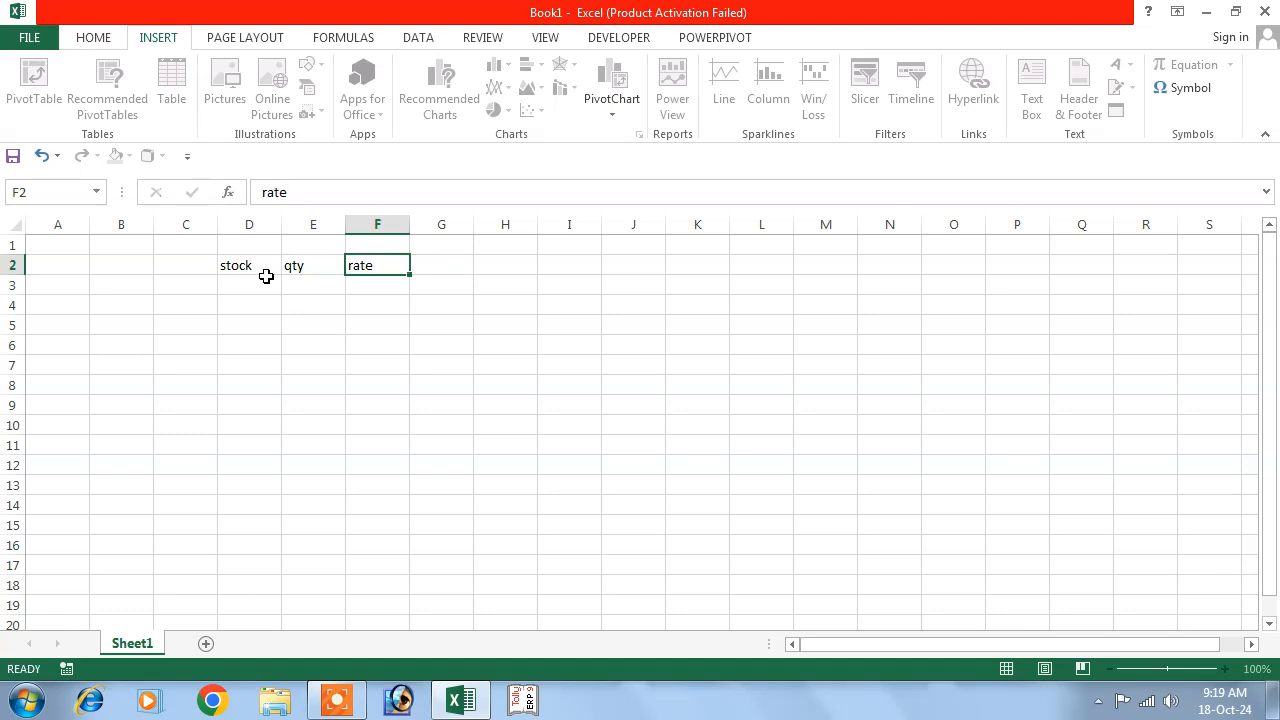
{"action": "key", "text": "Tab"}
{"action": "type", "text": "amount"}
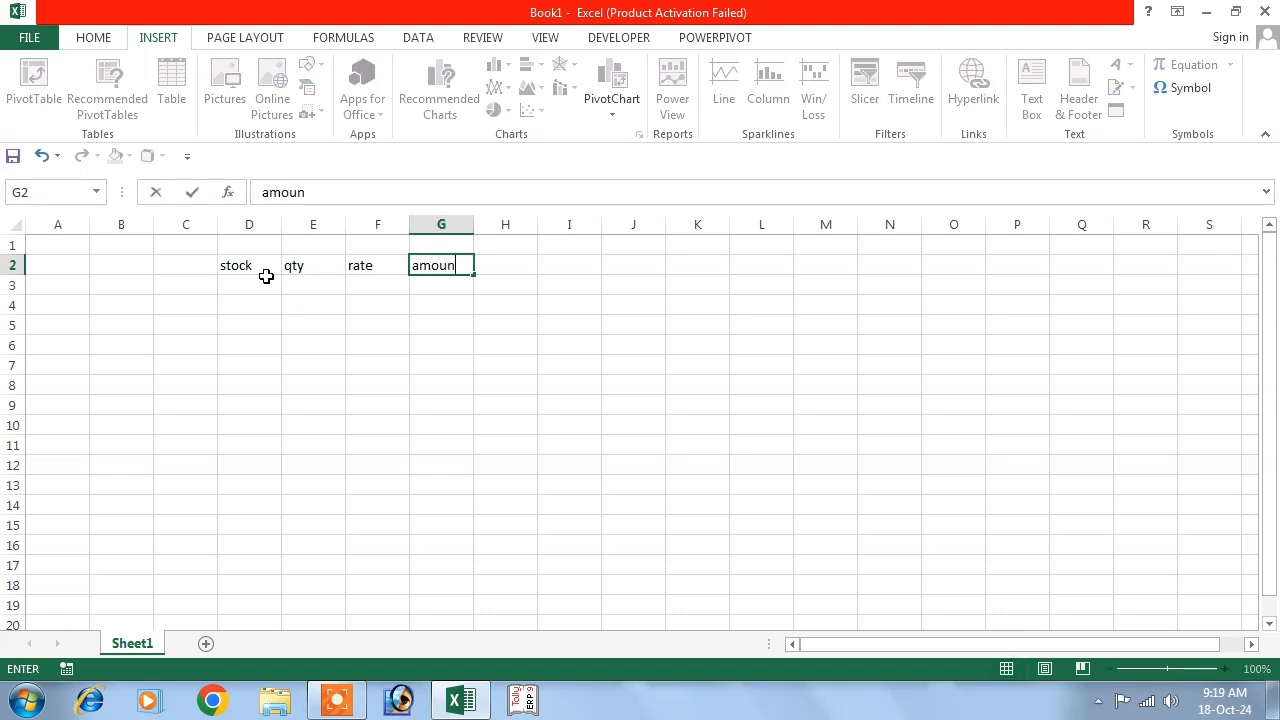
{"action": "key", "text": "Return"}
List the items rin, dove, lux and detol under the stock header in D3:D6.
{"action": "key", "text": "Left"}
{"action": "key", "text": "Left"}
{"action": "key", "text": "Left"}
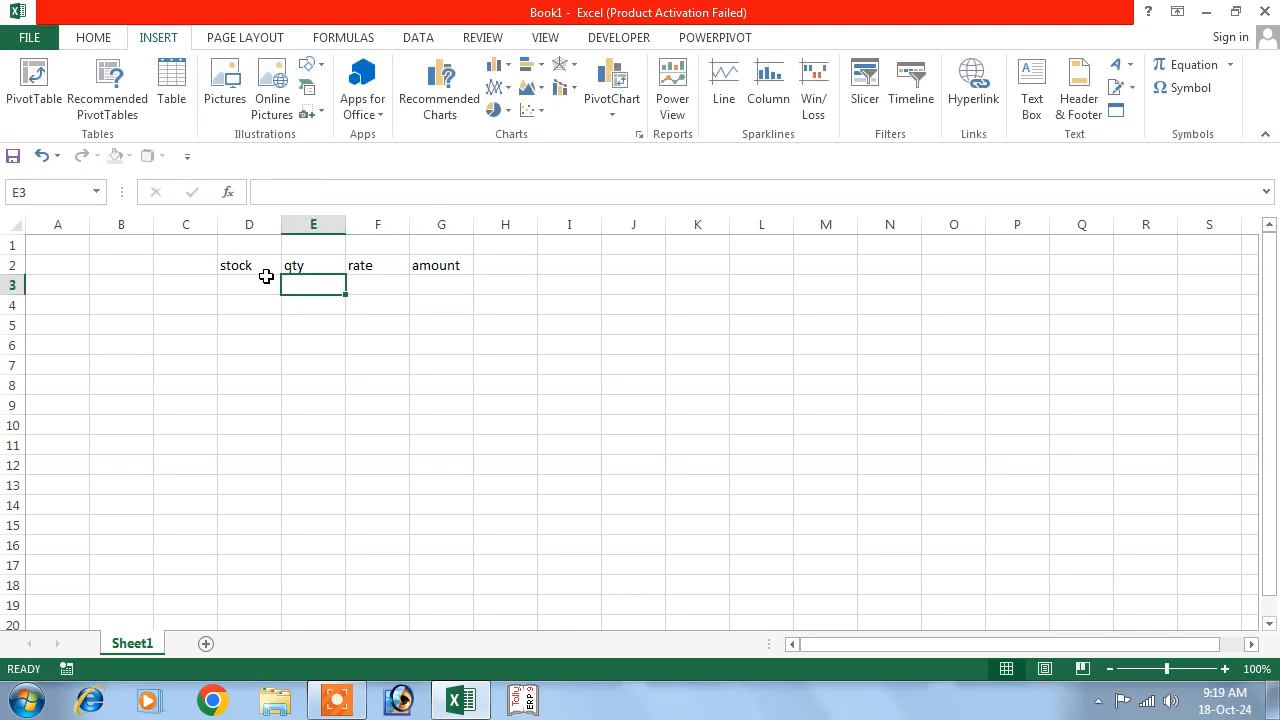
{"action": "type", "text": "rin"}
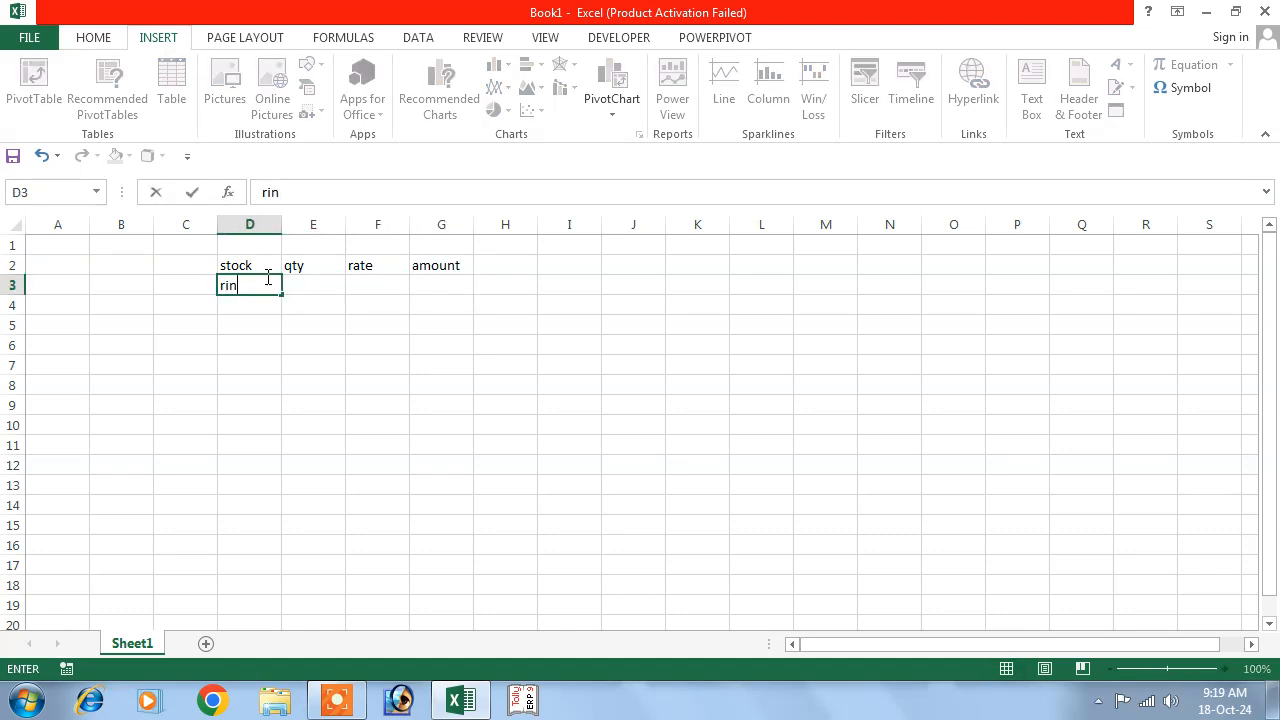
{"action": "key", "text": "Return"}
{"action": "type", "text": "dove"}
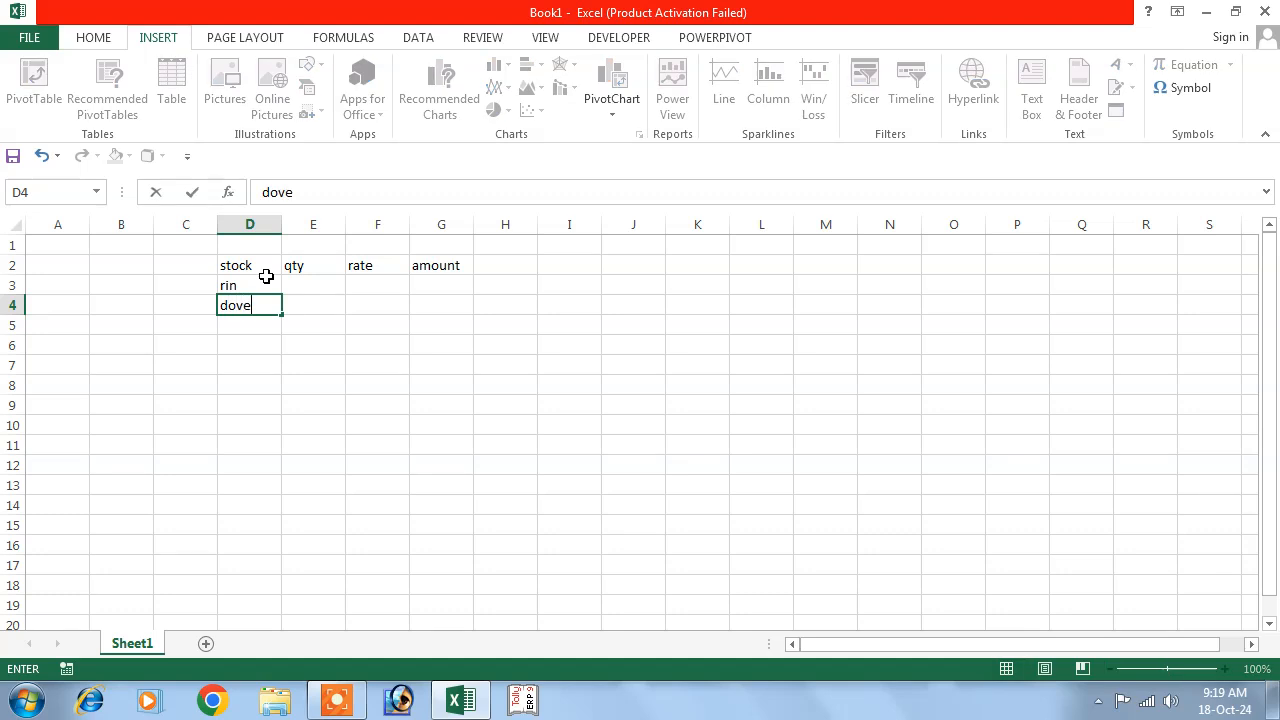
{"action": "key", "text": "Return"}
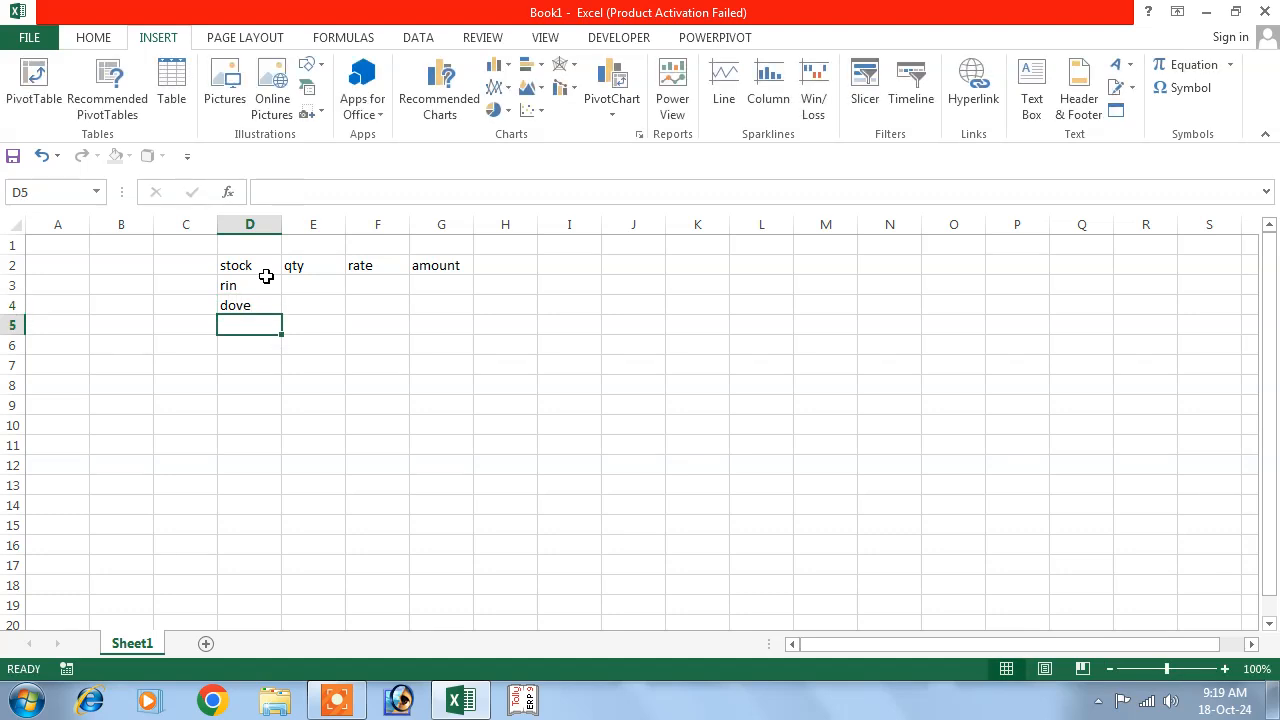
{"action": "type", "text": "lux"}
{"action": "key", "text": "Return"}
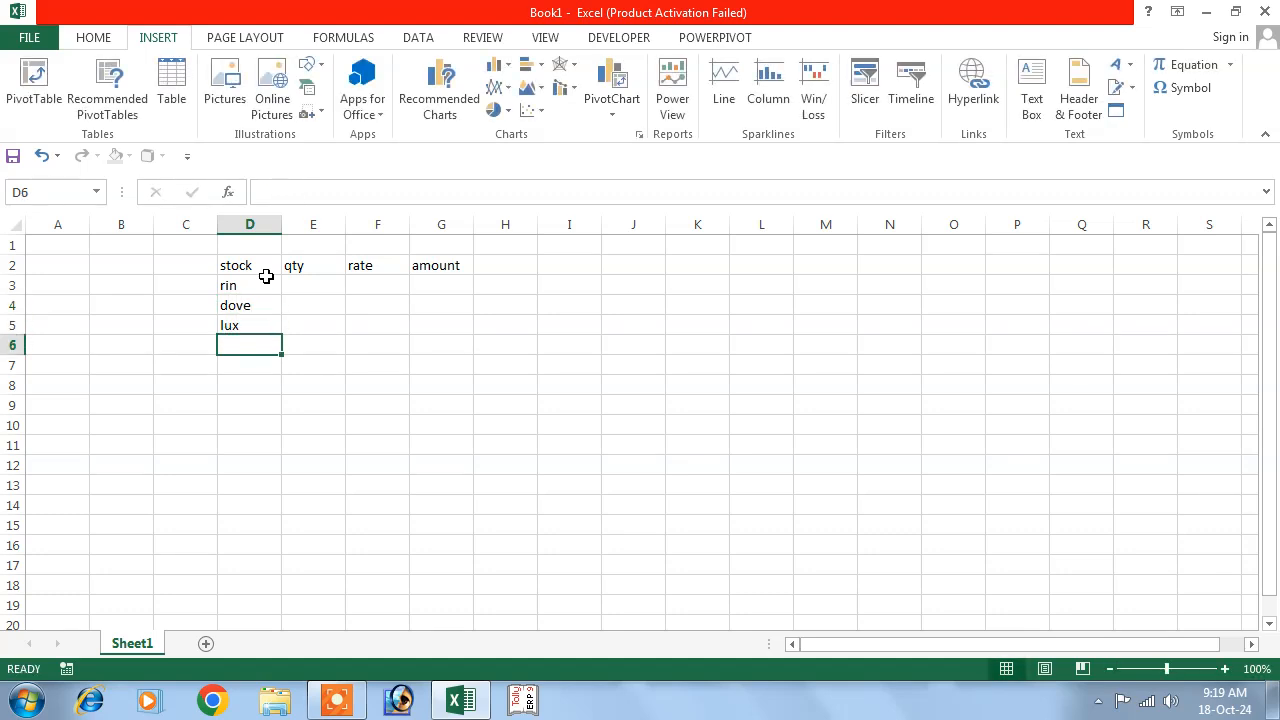
{"action": "type", "text": "de"}
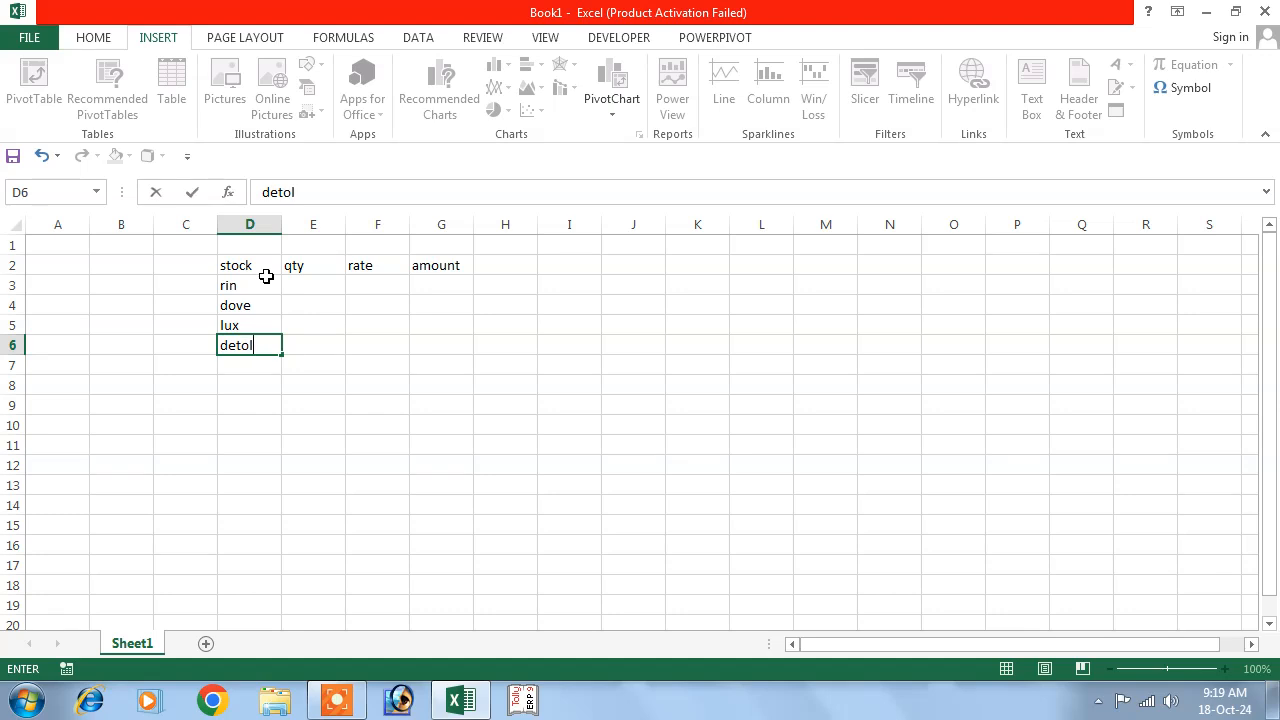
{"action": "type", "text": "tol"}
{"action": "key", "text": "Return"}
Enter the quantities 52, 53, 54 and 56 for the four items in E3:E6.
{"action": "key", "text": "Right"}
{"action": "key", "text": "Up"}
{"action": "key", "text": "Up"}
{"action": "key", "text": "Up"}
{"action": "key", "text": "Up"}
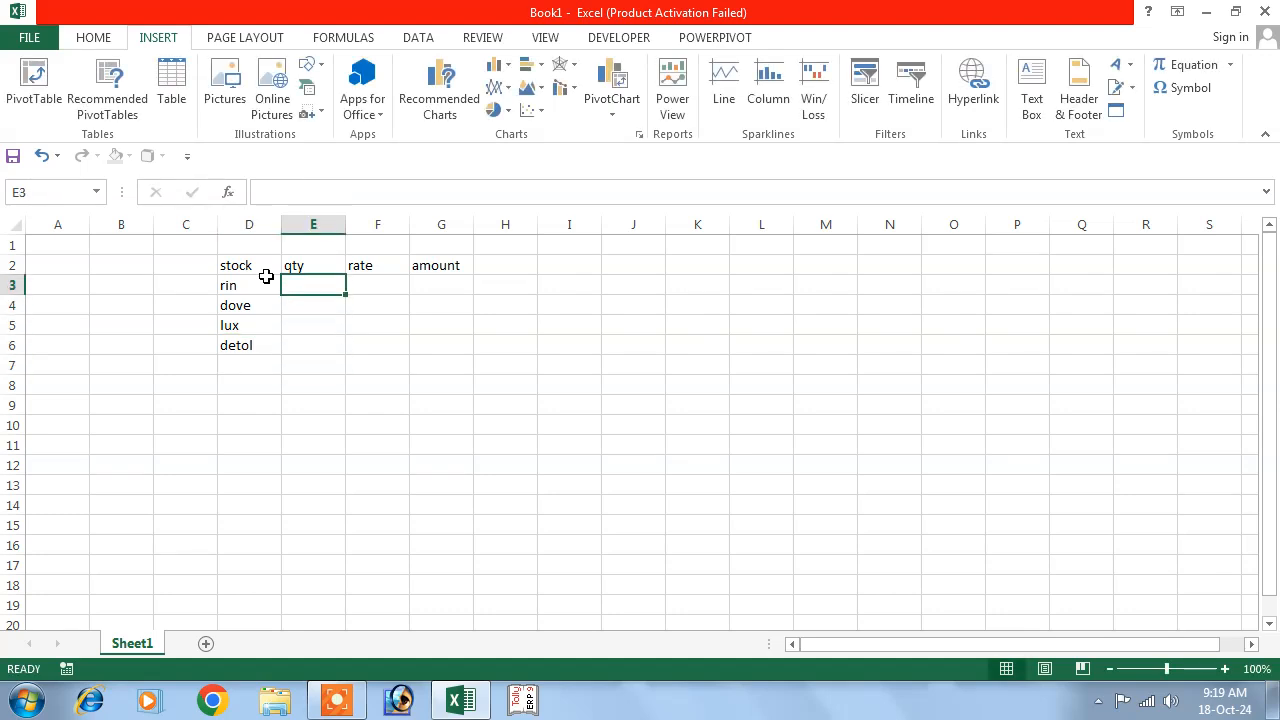
{"action": "type", "text": "52"}
{"action": "key", "text": "Return"}
{"action": "type", "text": "53"}
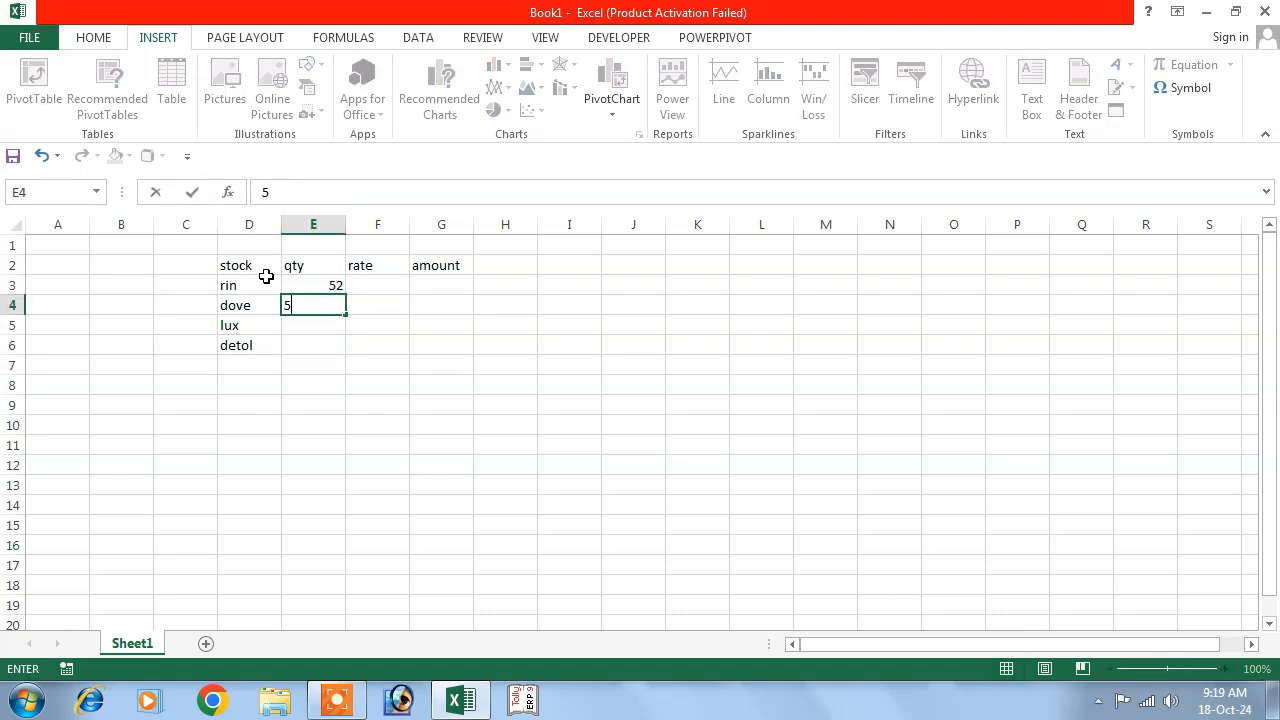
{"action": "key", "text": "Return"}
{"action": "type", "text": "54"}
{"action": "key", "text": "Return"}
{"action": "type", "text": "56"}
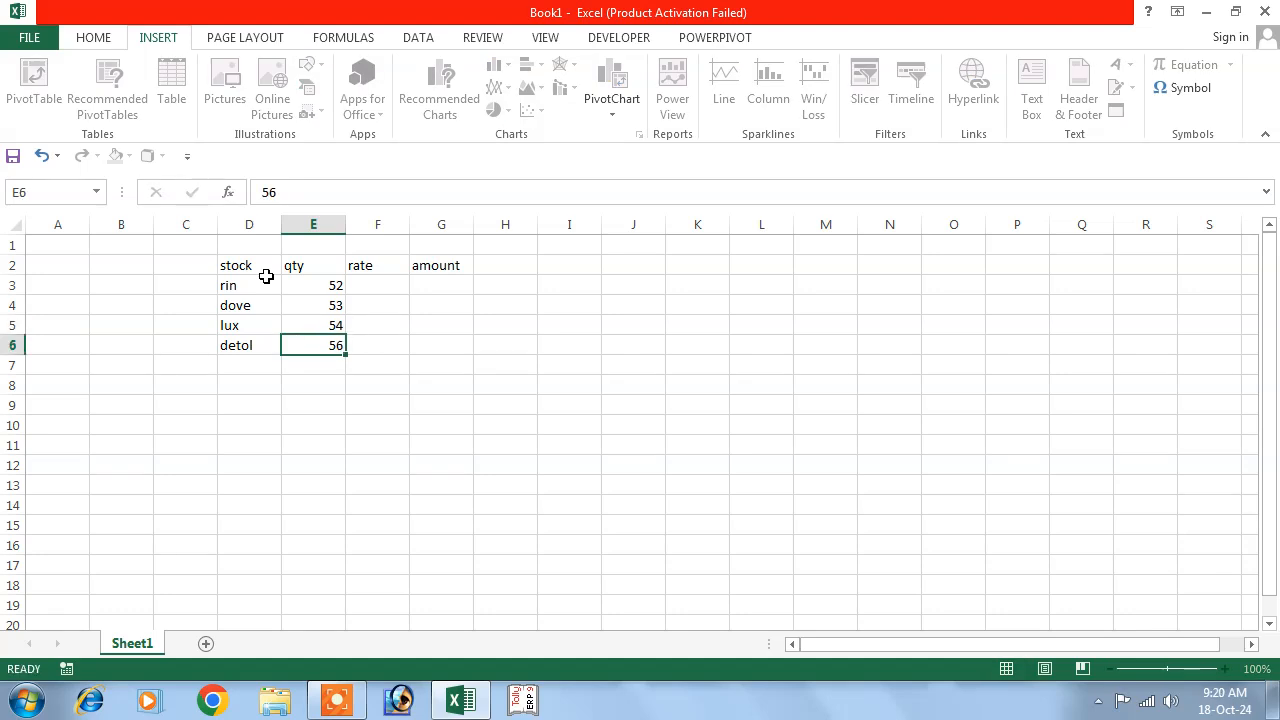
{"action": "key", "text": "Return"}
Enter the rates 20, 30, 15 and 16 for the four items in F3:F6.
{"action": "key", "text": "Right"}
{"action": "key", "text": "Up"}
{"action": "key", "text": "Up"}
{"action": "key", "text": "Up"}
{"action": "key", "text": "Up"}
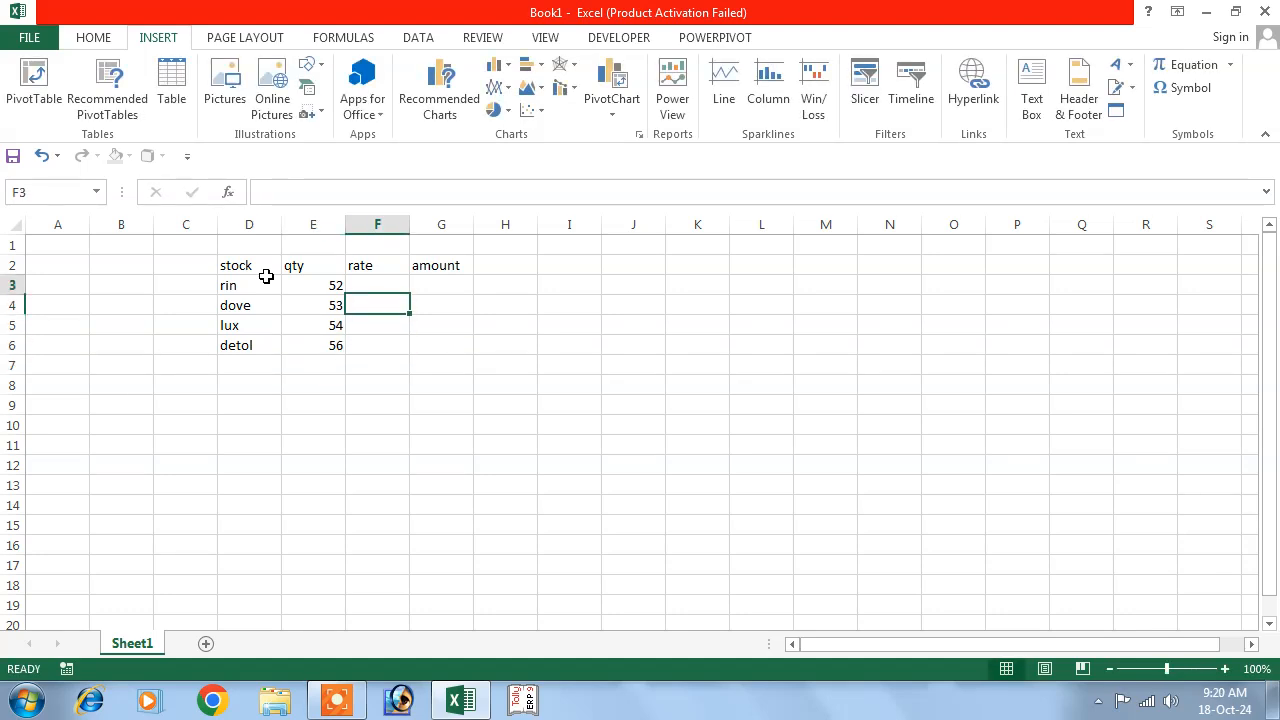
{"action": "type", "text": "20"}
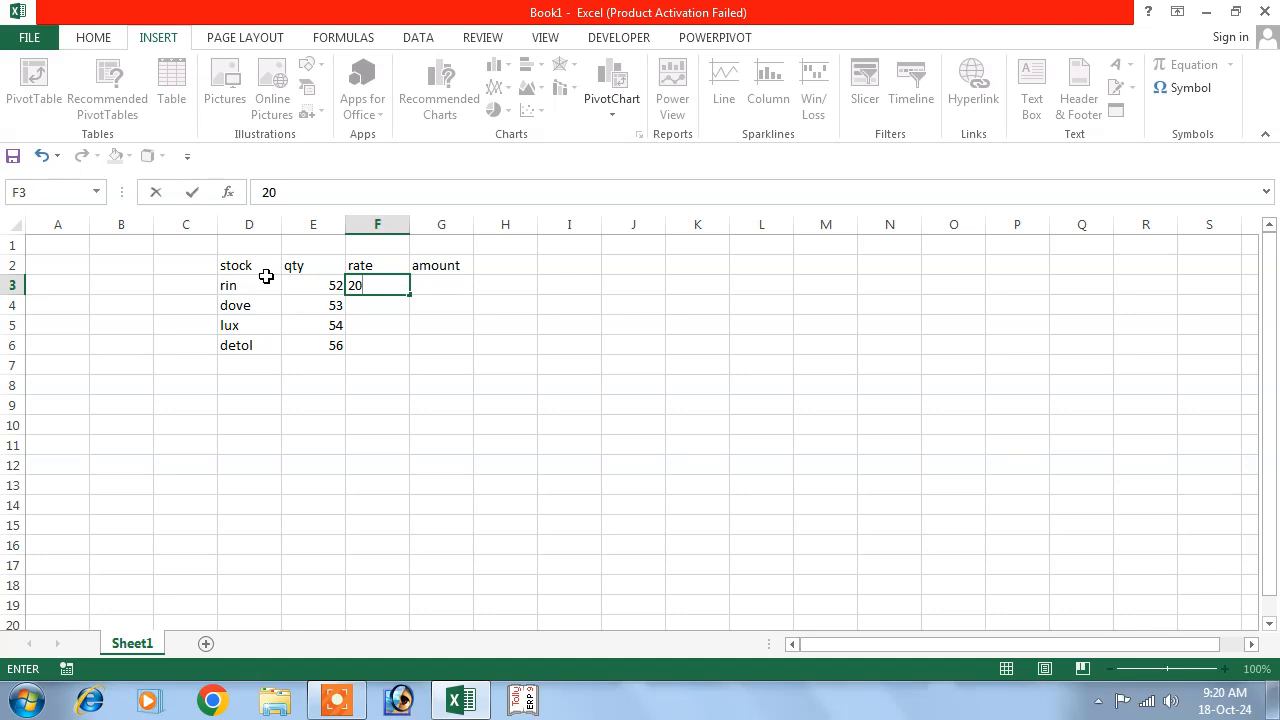
{"action": "key", "text": "Return"}
{"action": "type", "text": "30"}
{"action": "key", "text": "Return"}
{"action": "type", "text": "1"}
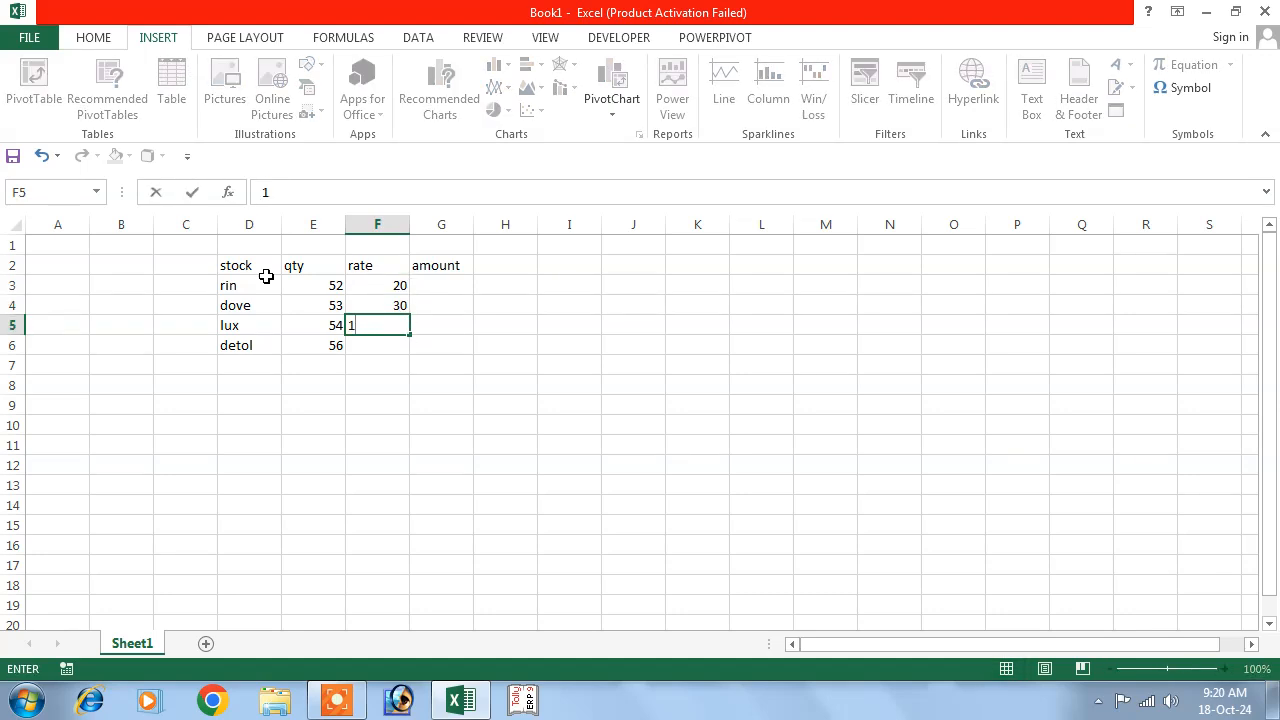
{"action": "key", "text": "Return"}
{"action": "type", "text": "16"}
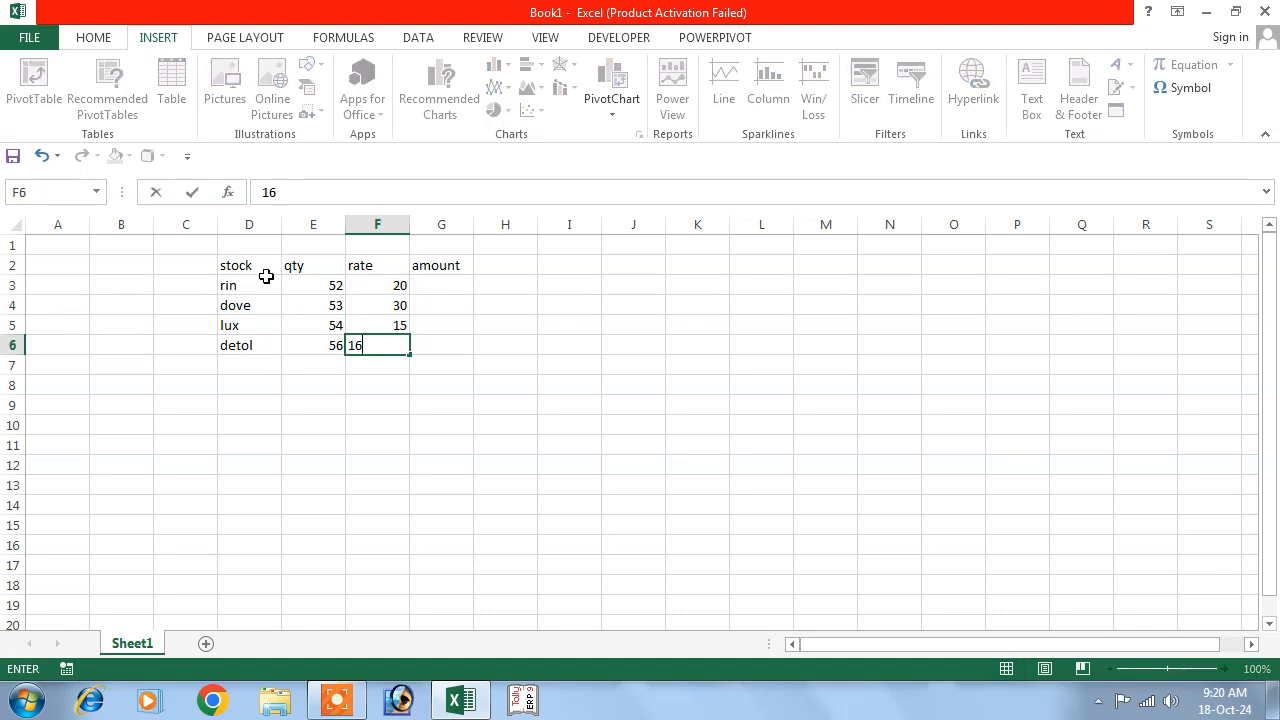
{"action": "key", "text": "Return"}
{"action": "type", "text": "29"}
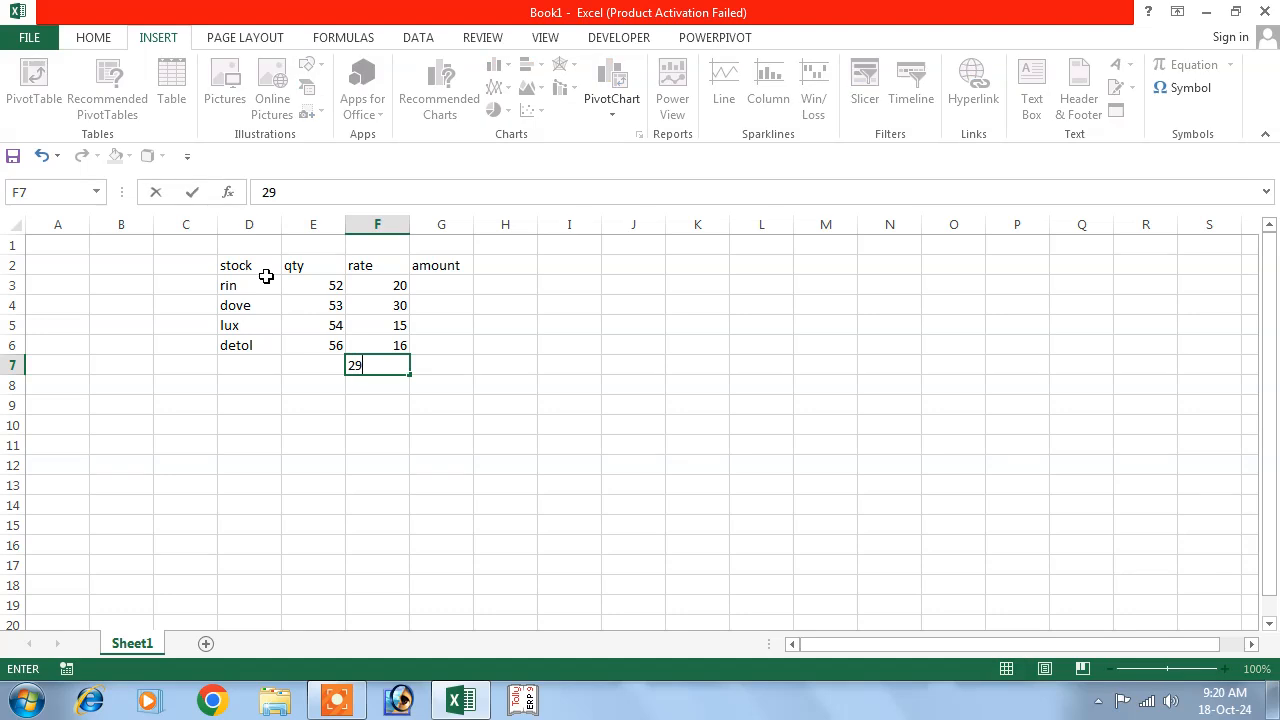
{"action": "key", "text": "Return"}
{"action": "key", "text": "BackSpace"}
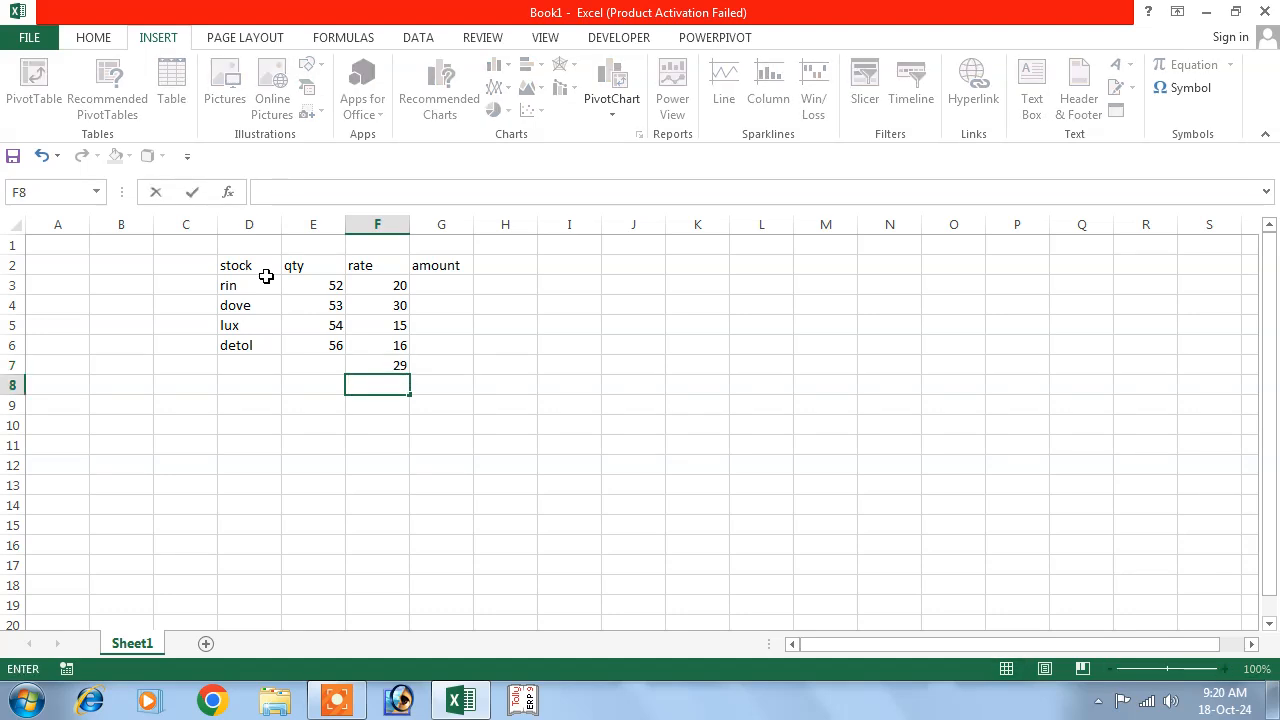
{"action": "key", "text": "Up"}
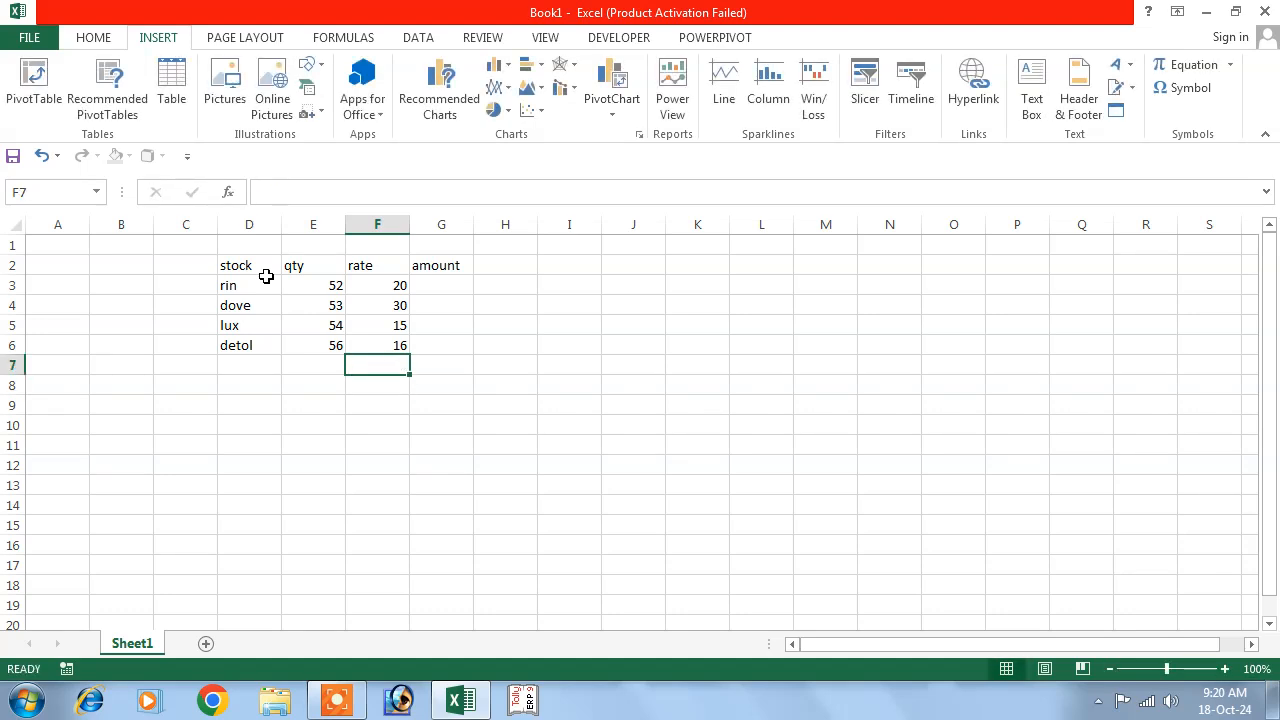
Calculate the amount for rin in G3 with the formula =E3*F3.
{"action": "left_click", "coordinate": [462, 289]}
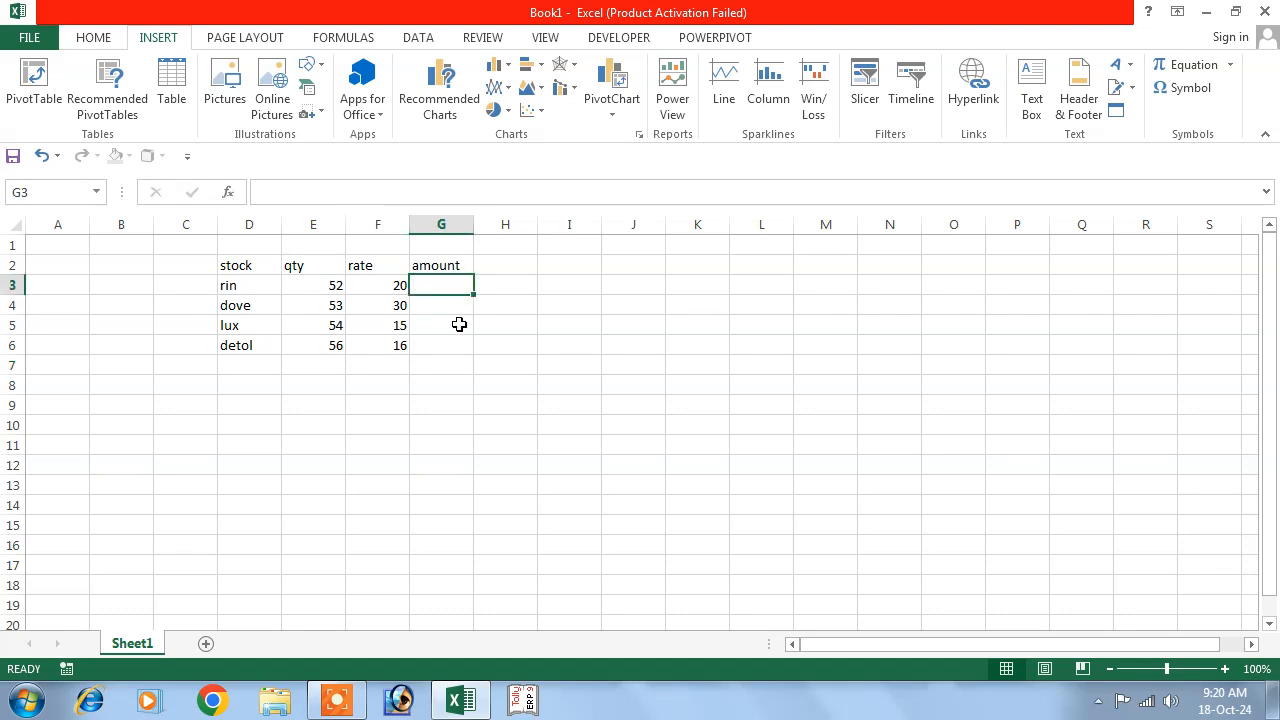
{"action": "type", "text": "="}
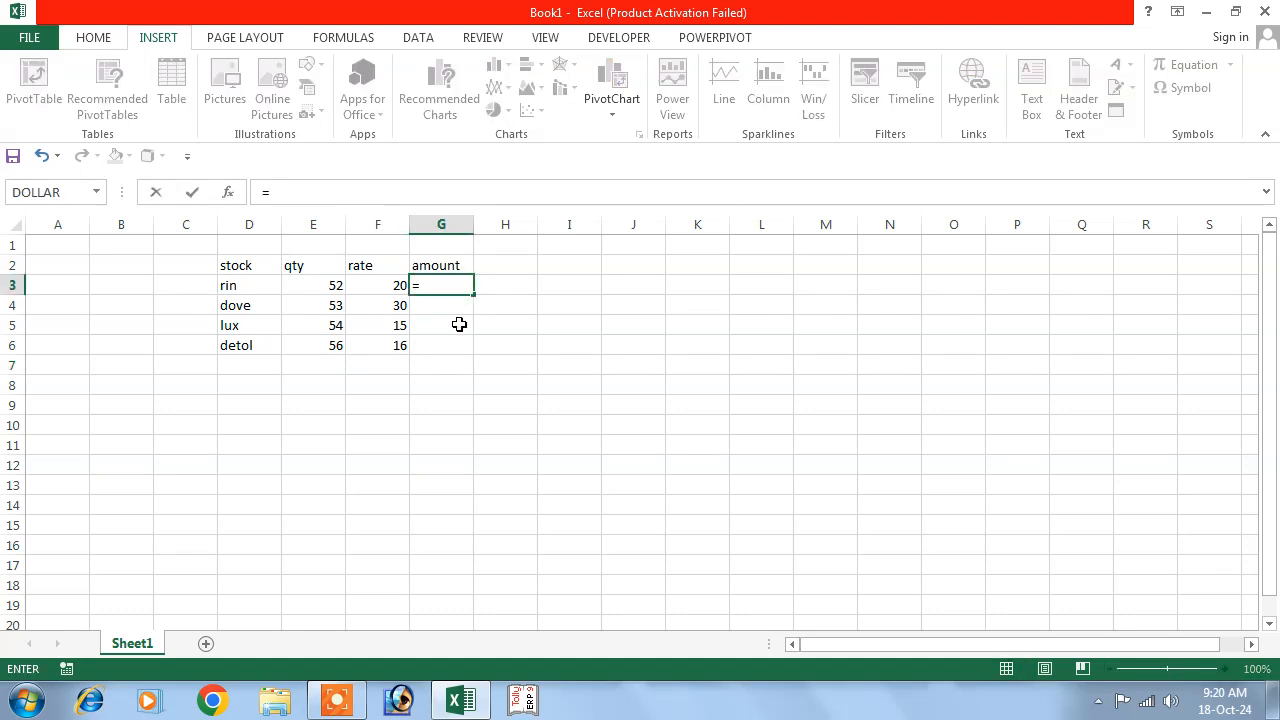
{"action": "left_click", "coordinate": [312, 284]}
{"action": "type", "text": "*"}
{"action": "left_click", "coordinate": [392, 288]}
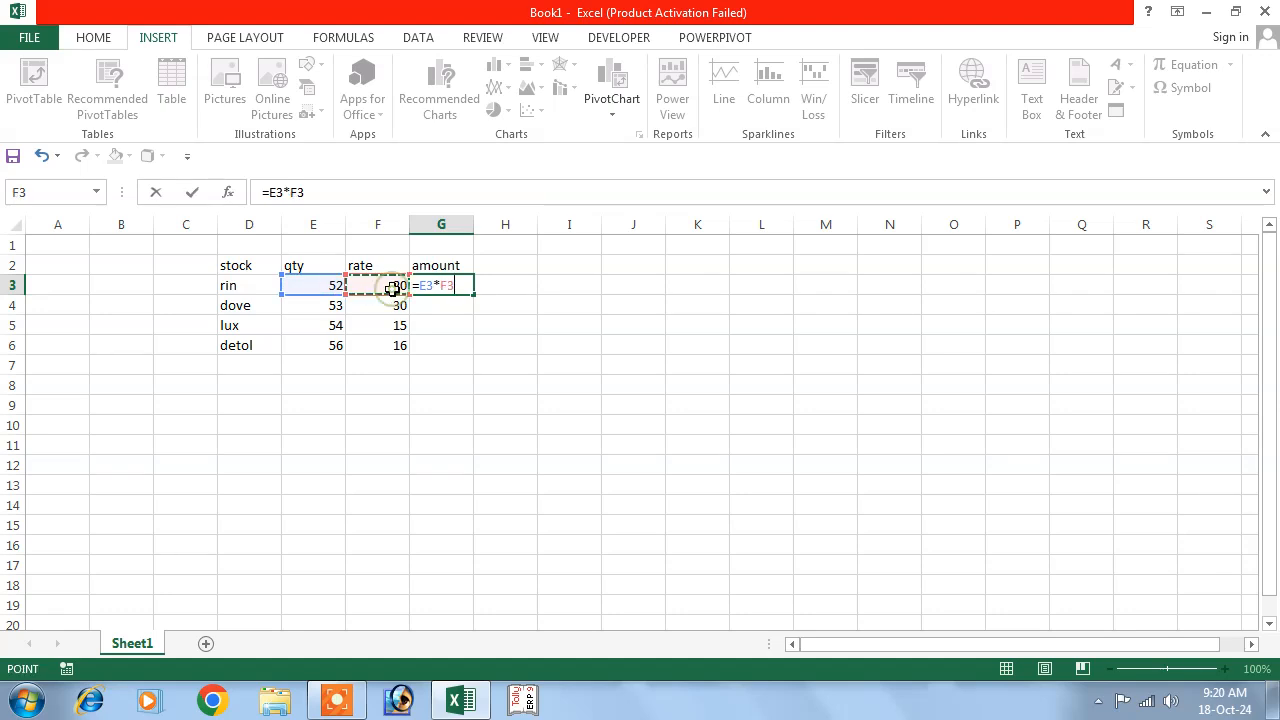
{"action": "key", "text": "Return"}
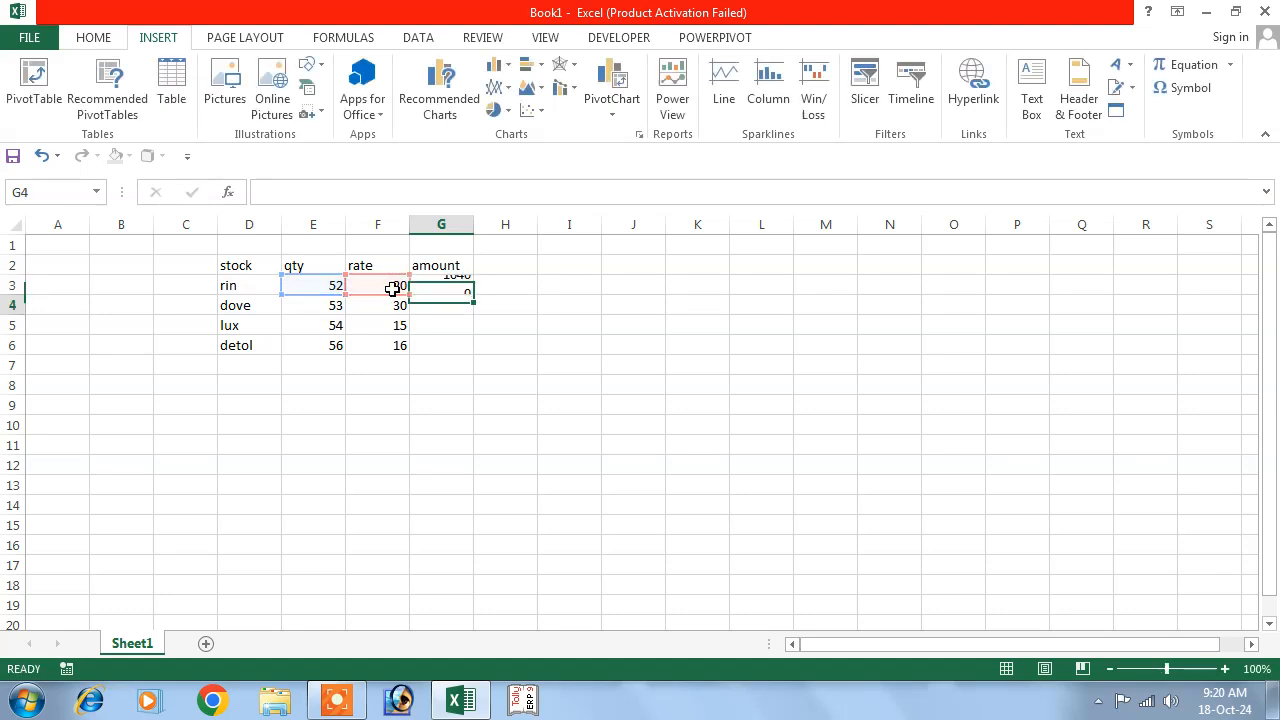
Fill the amount formula from G3 down to G6 for the remaining items.
{"action": "left_click", "coordinate": [440, 285]}
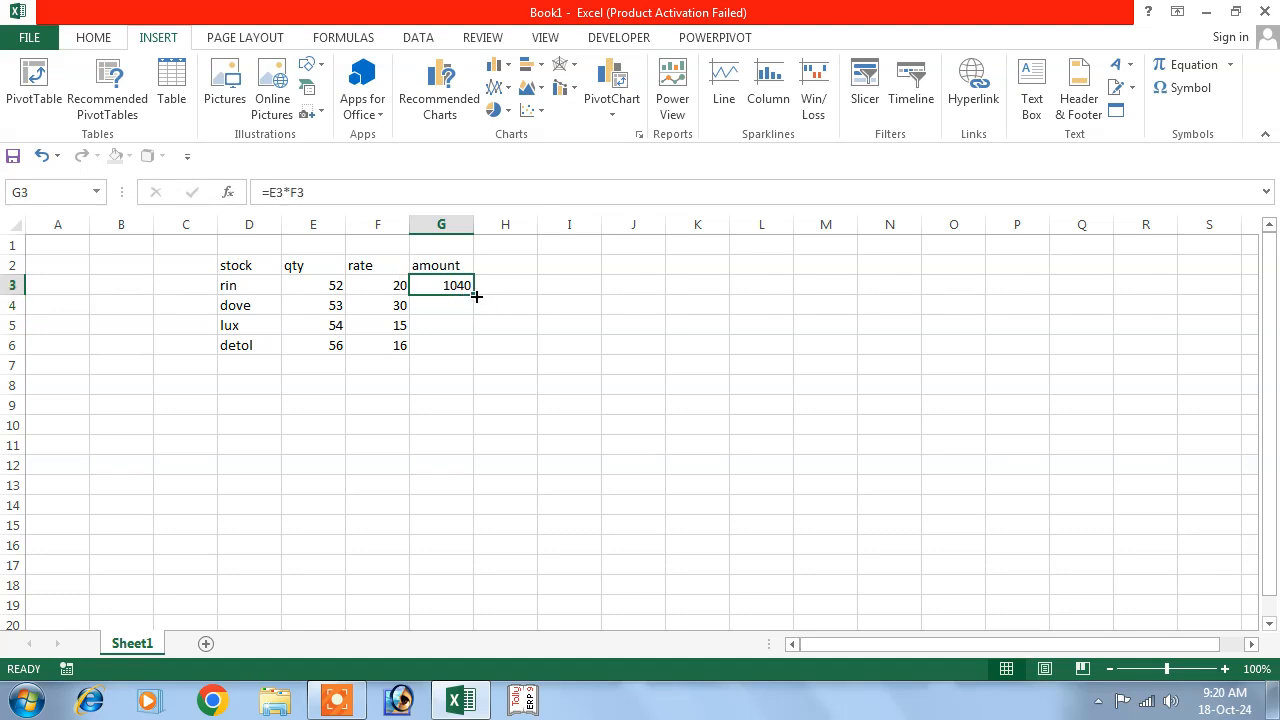
{"action": "left_click_drag", "start_coordinate": [475, 295], "coordinate": [477, 355]}
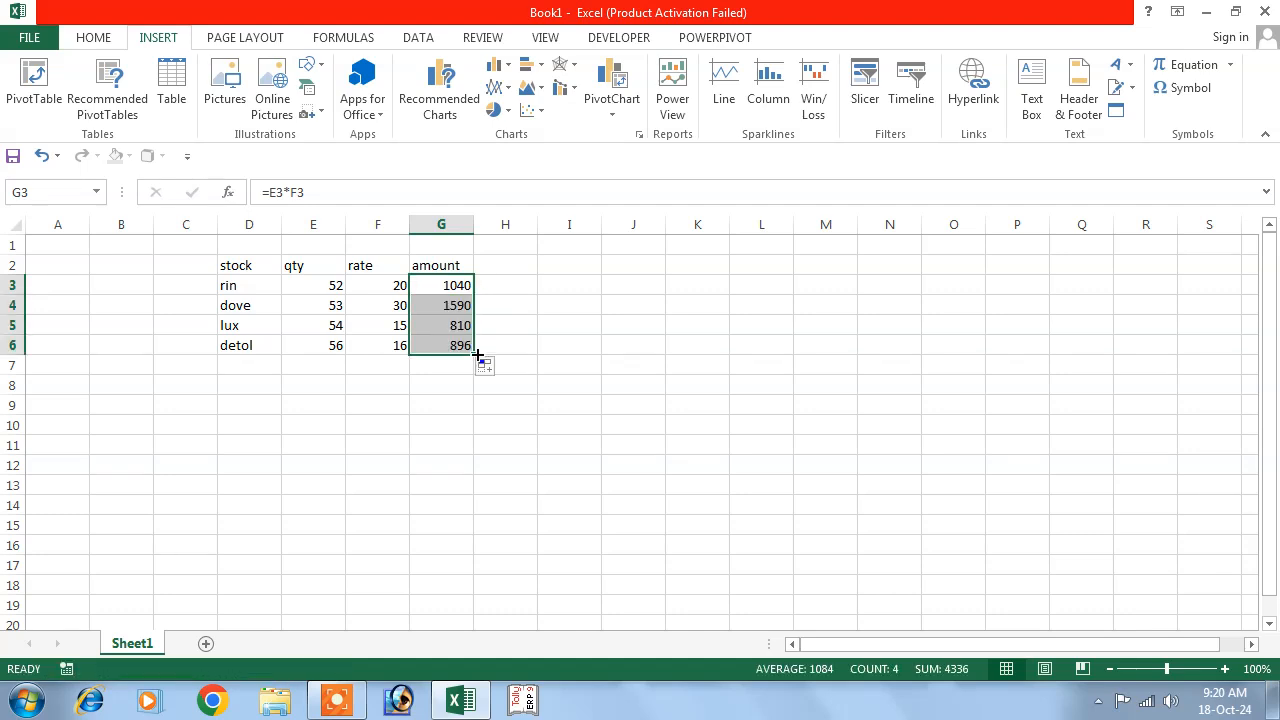
{"action": "left_click", "coordinate": [332, 408]}
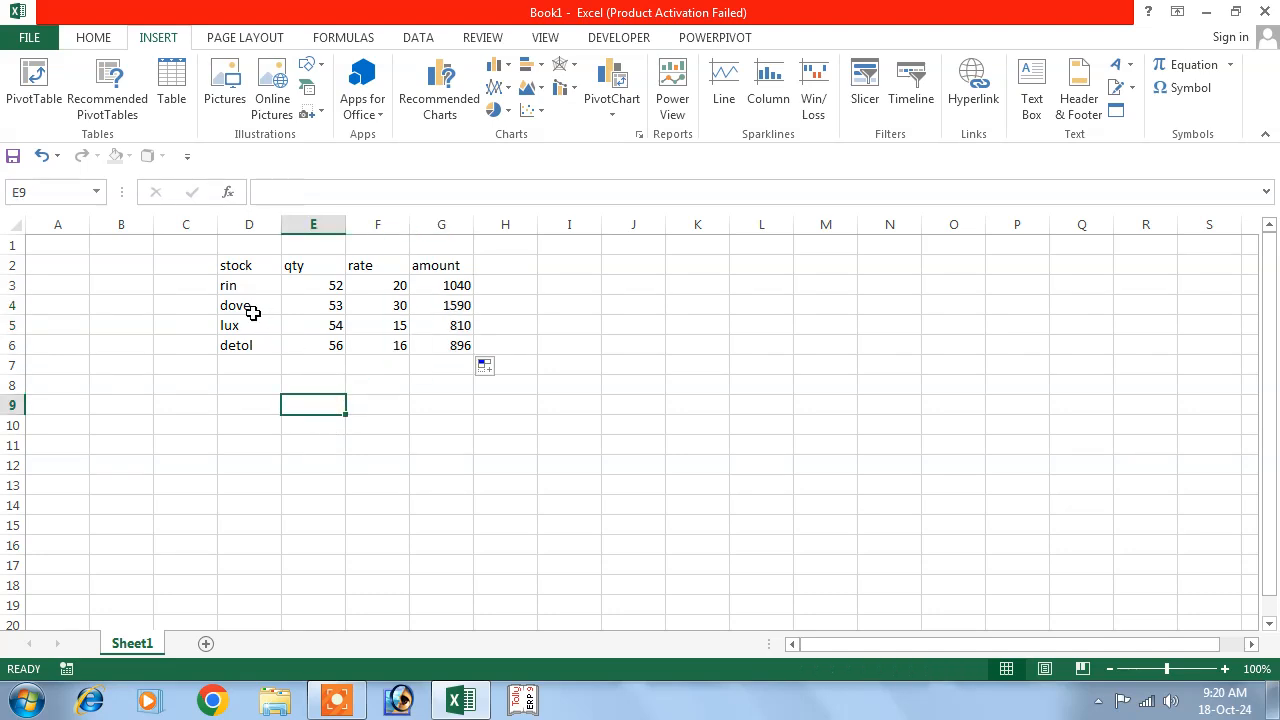
Centre the contents of the whole stock table D2:G6 horizontally.
{"action": "left_click_drag", "start_coordinate": [235, 265], "coordinate": [452, 338]}
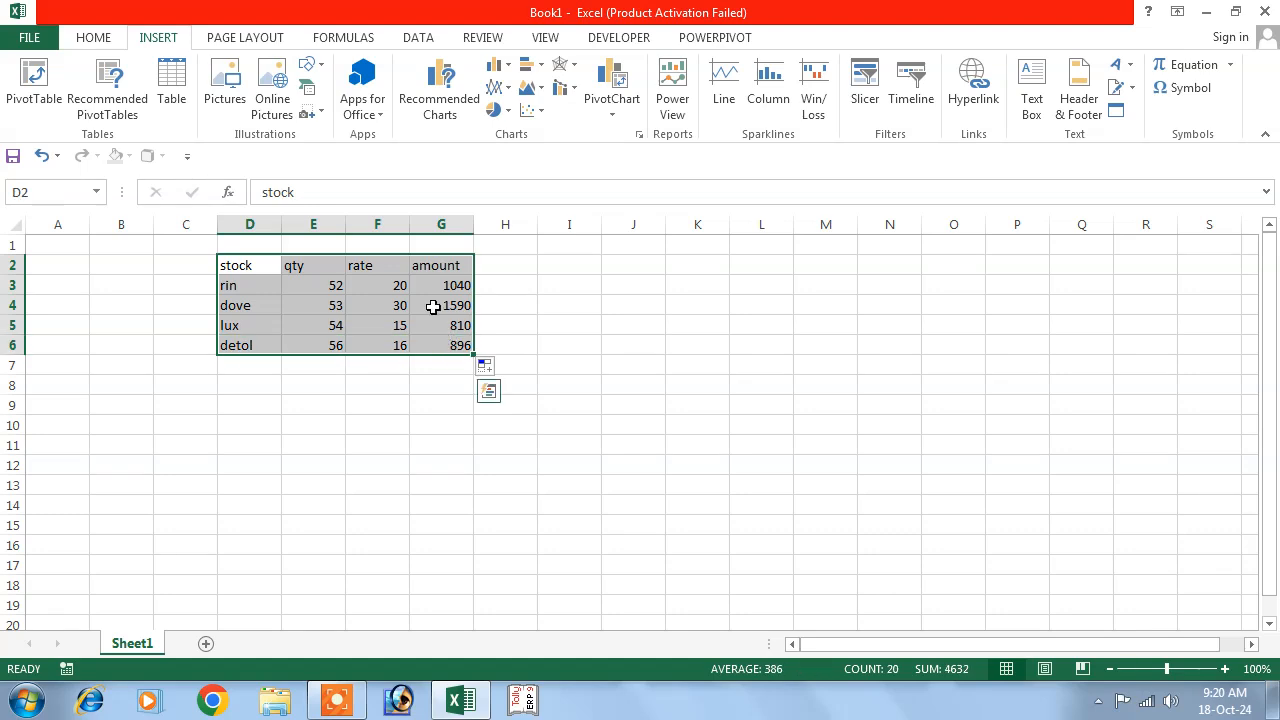
{"action": "left_click", "coordinate": [93, 37]}
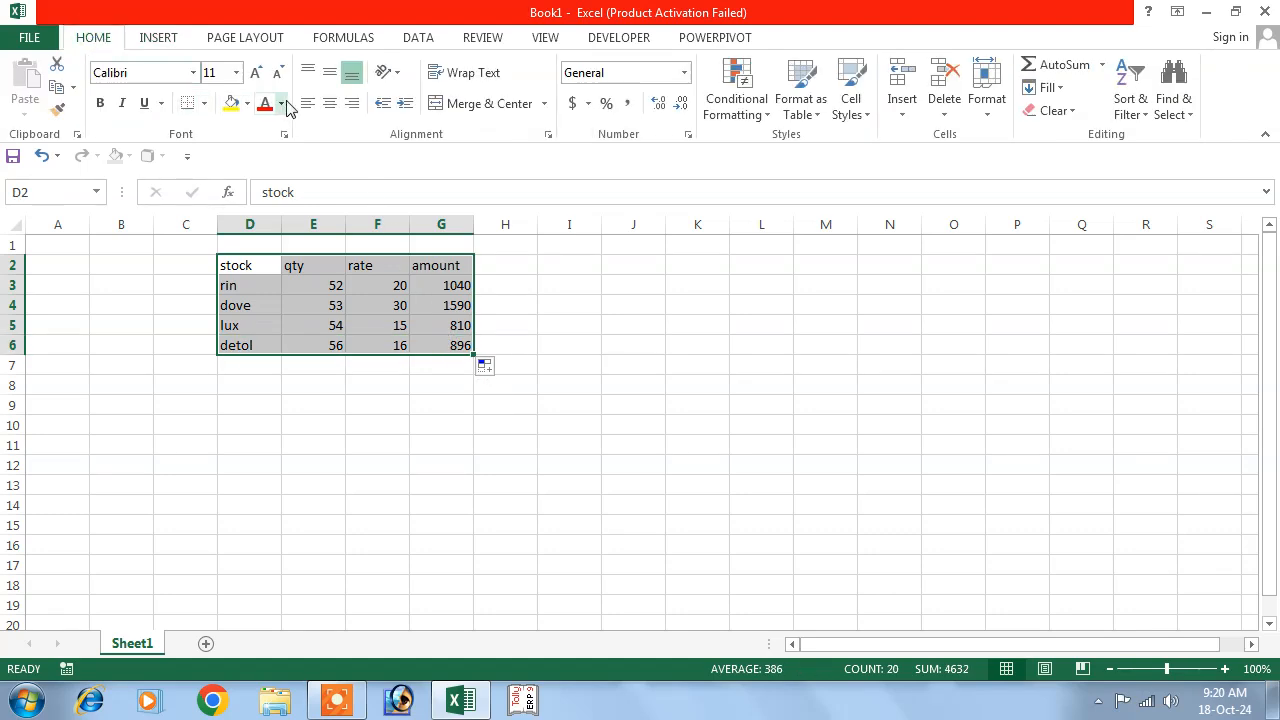
{"action": "left_click", "coordinate": [329, 104]}
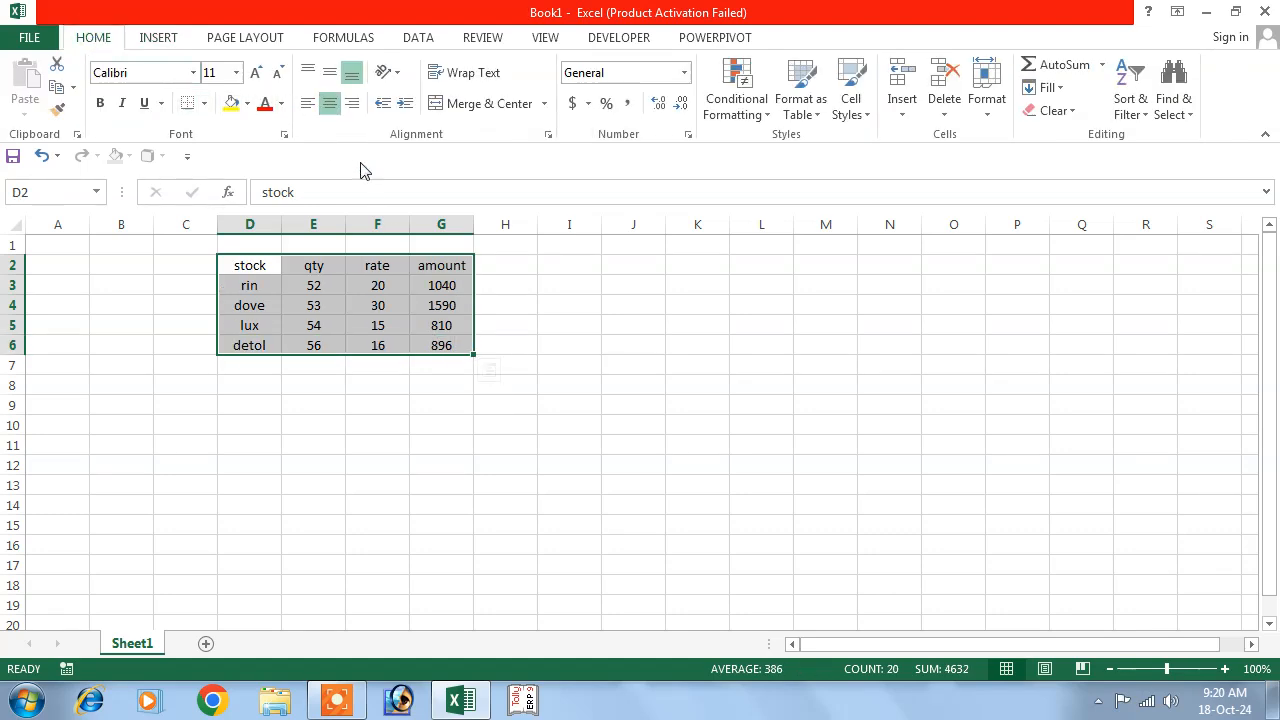
{"action": "left_click", "coordinate": [408, 418]}
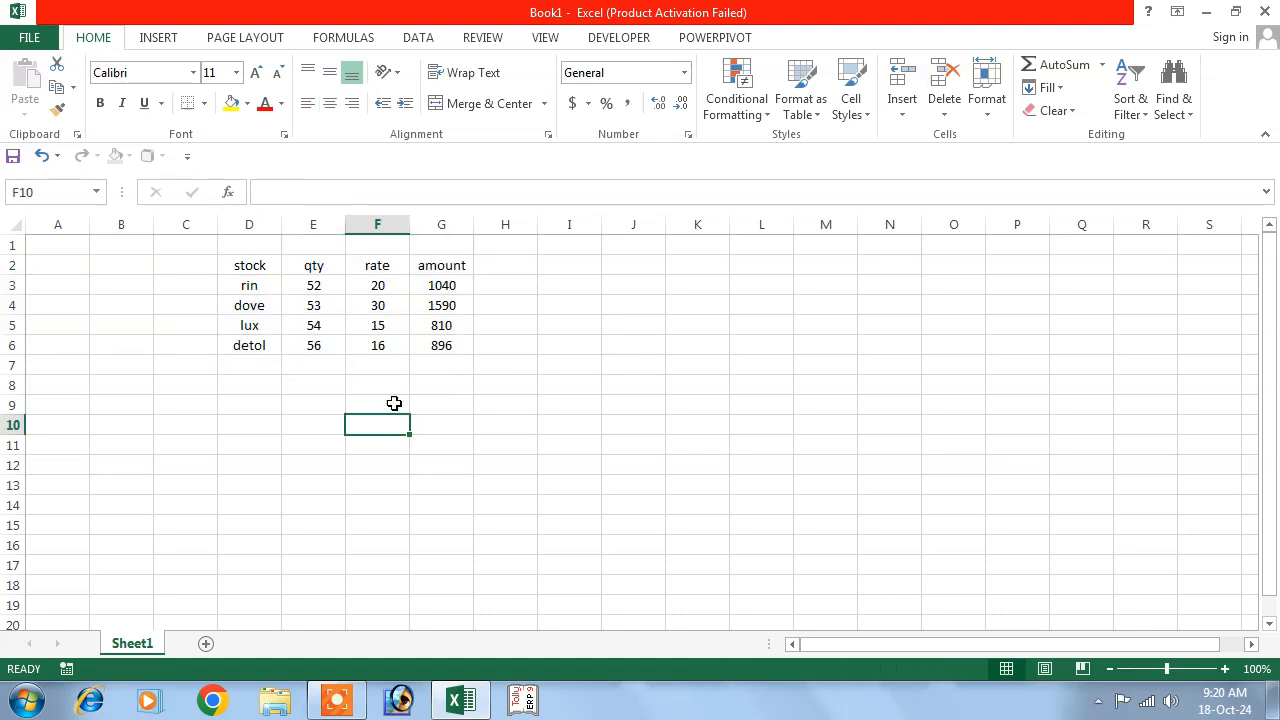
Insert a recommended clustered column chart of D2:G6 with qty, rate and amount as categories, and move it beside the table.
{"action": "left_click", "coordinate": [161, 40]}
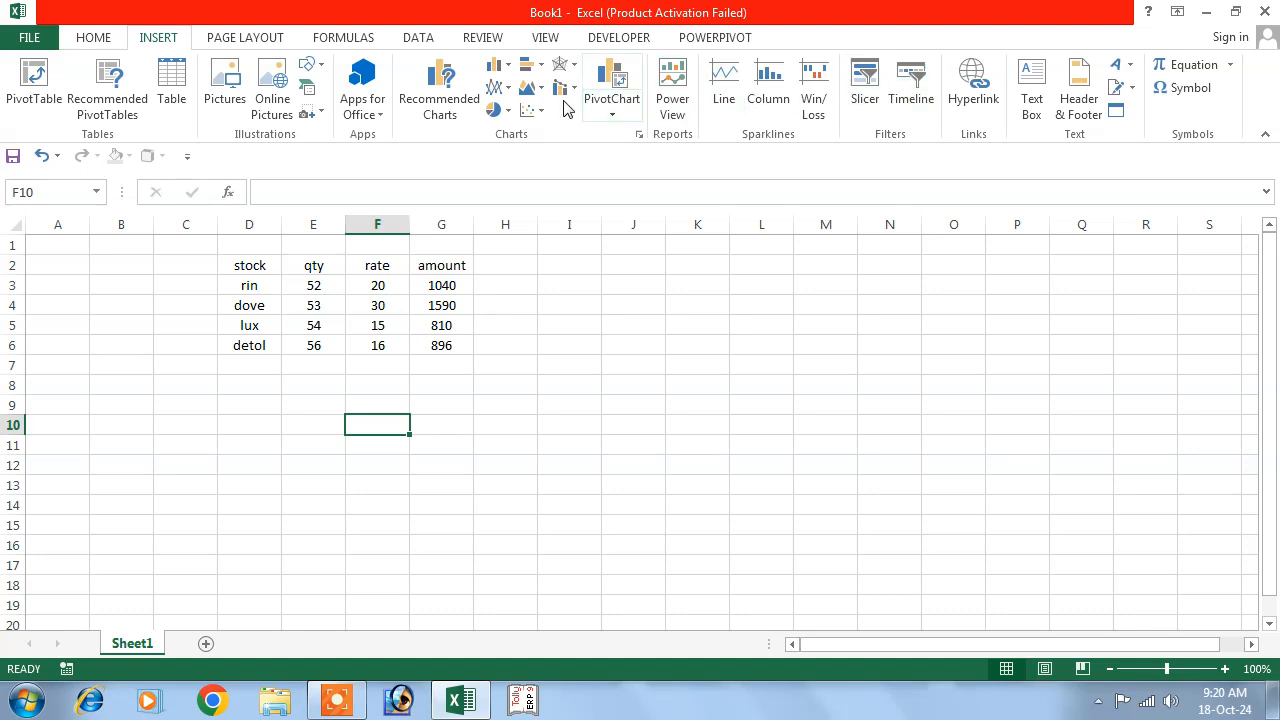
{"action": "left_click_drag", "start_coordinate": [260, 270], "coordinate": [437, 345]}
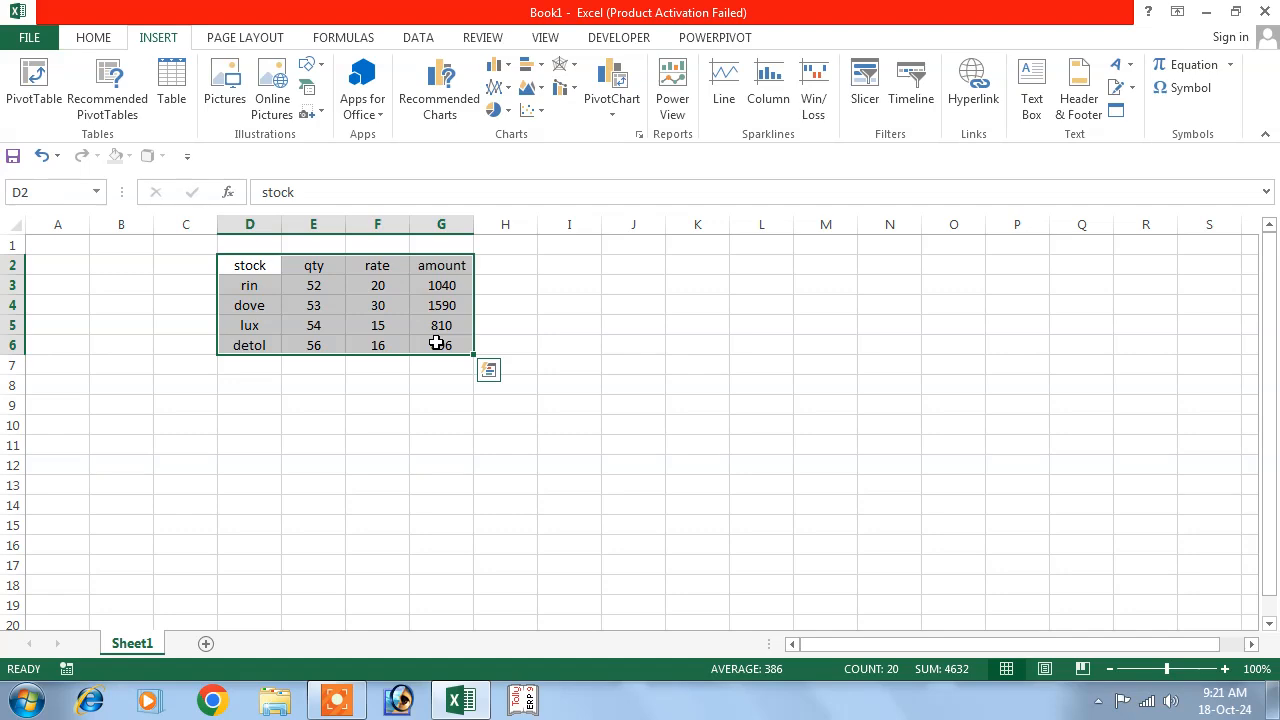
{"action": "left_click", "coordinate": [440, 92]}
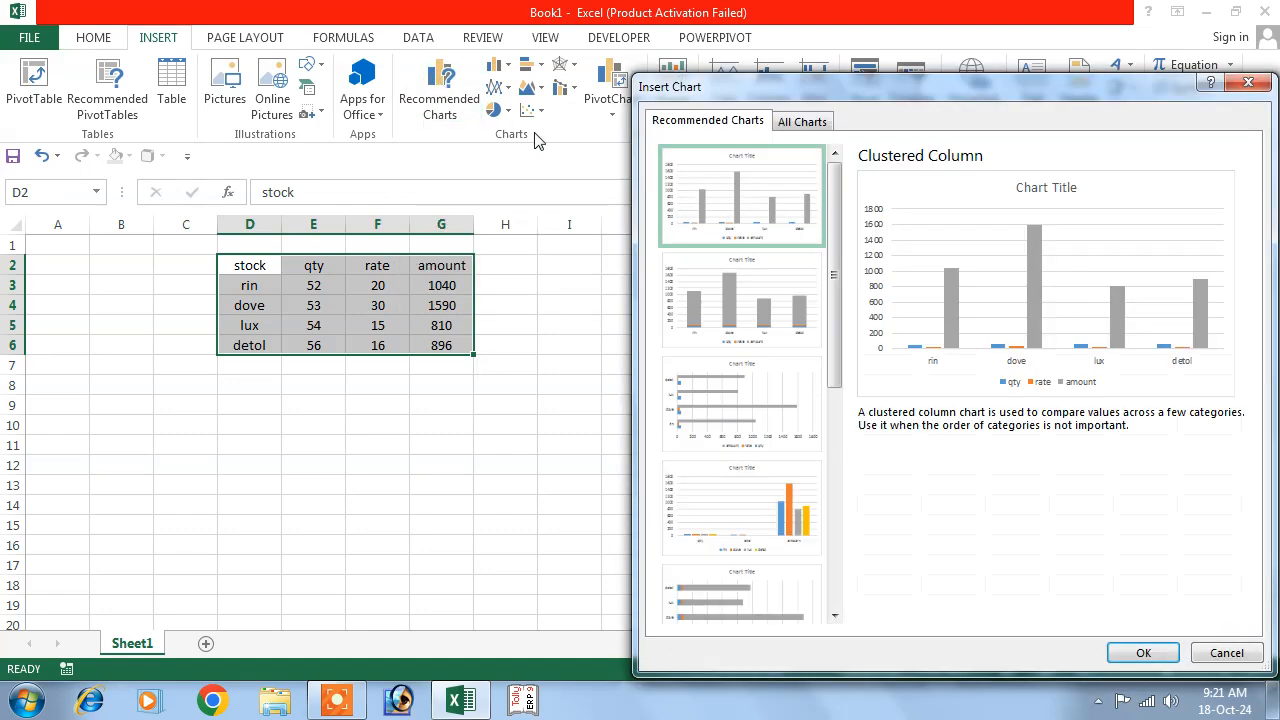
{"action": "left_click", "coordinate": [757, 491]}
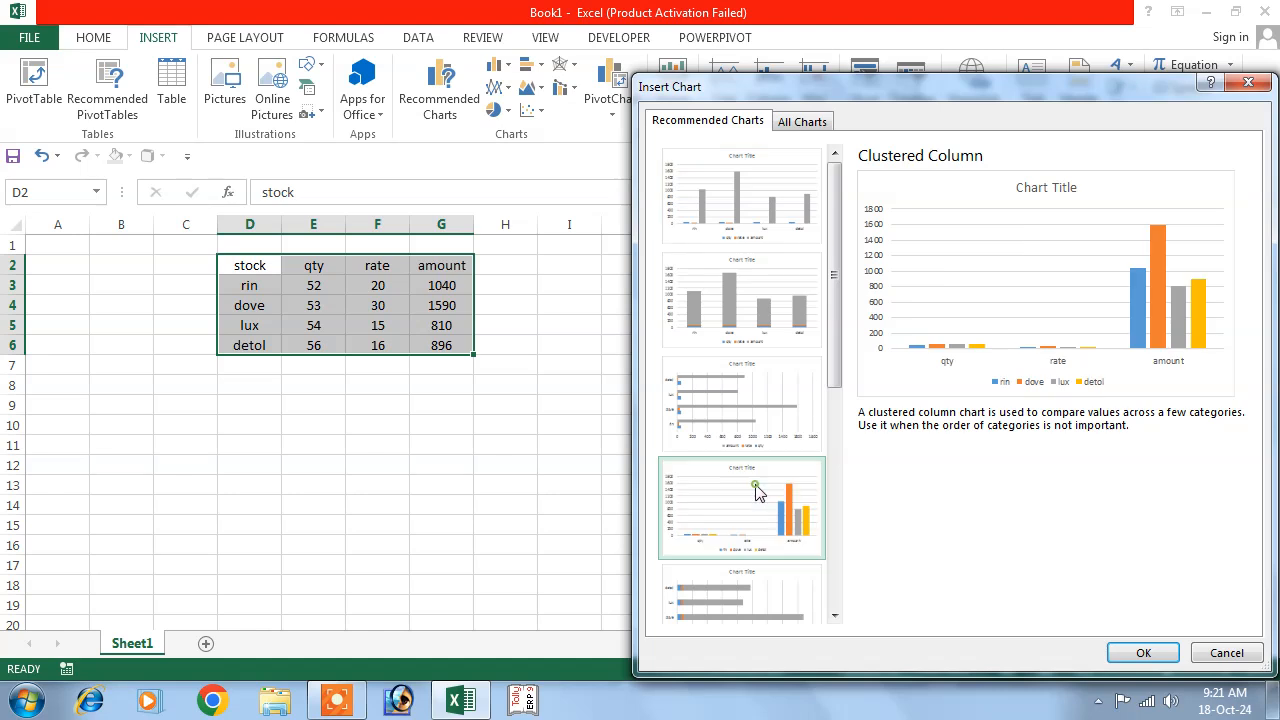
{"action": "left_click_drag", "start_coordinate": [836, 328], "coordinate": [848, 551]}
{"action": "left_click", "coordinate": [759, 466]}
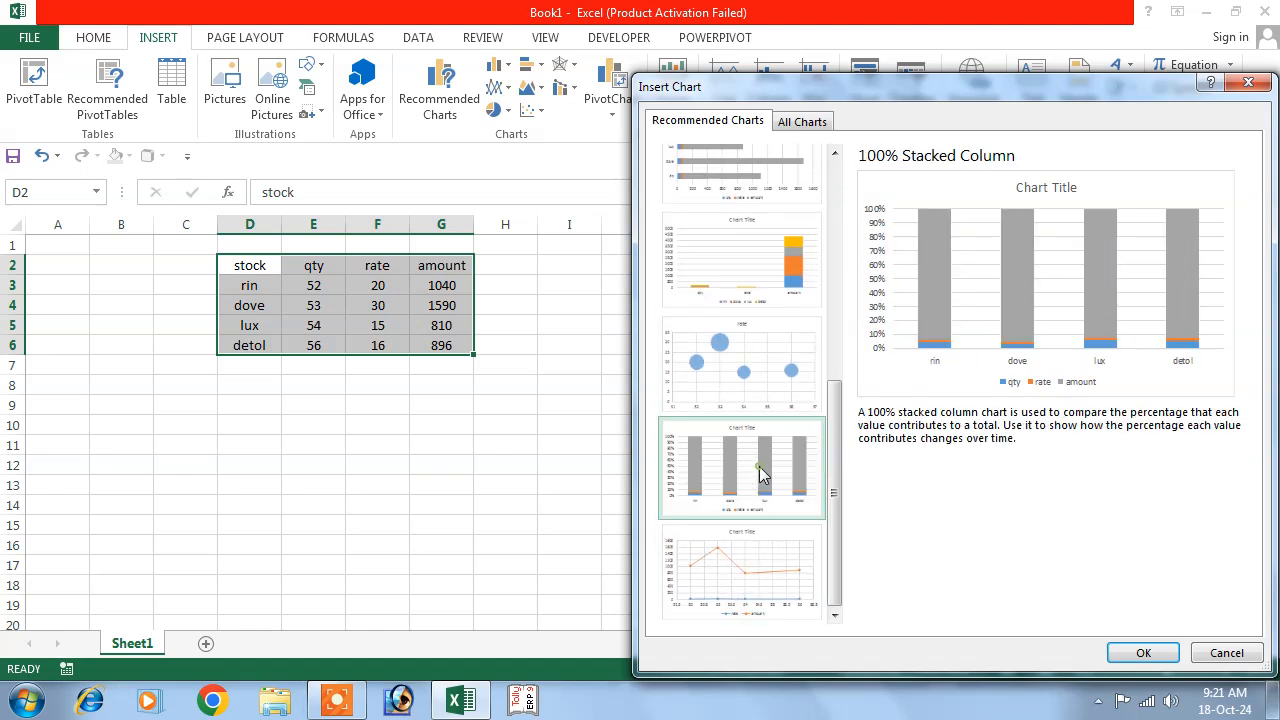
{"action": "left_click", "coordinate": [741, 368]}
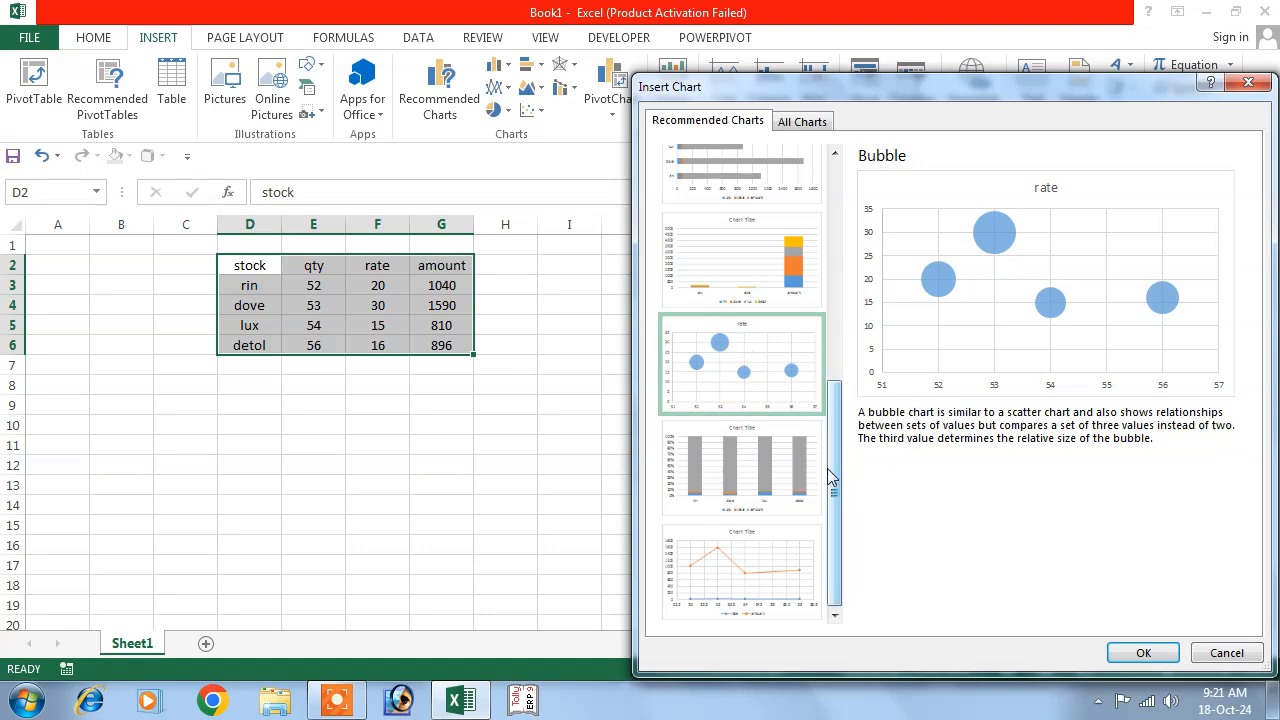
{"action": "left_click_drag", "start_coordinate": [837, 482], "coordinate": [840, 375]}
{"action": "left_click", "coordinate": [752, 284]}
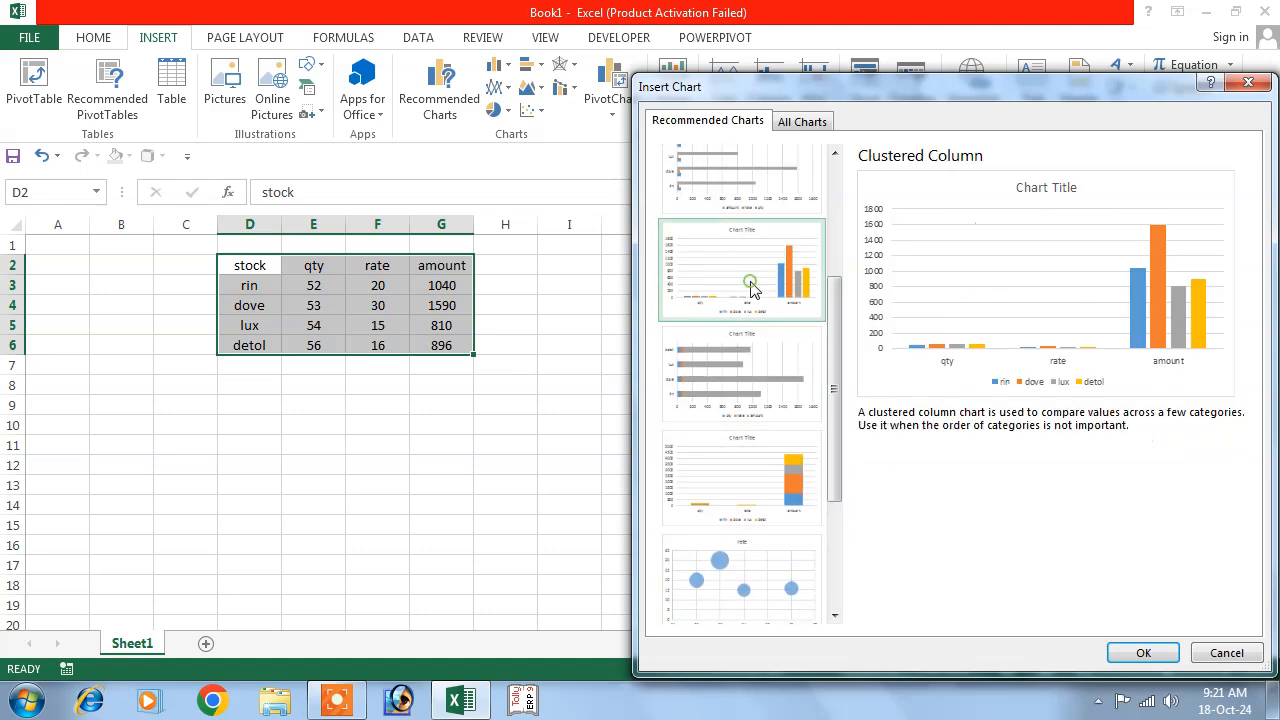
{"action": "left_click", "coordinate": [1135, 655]}
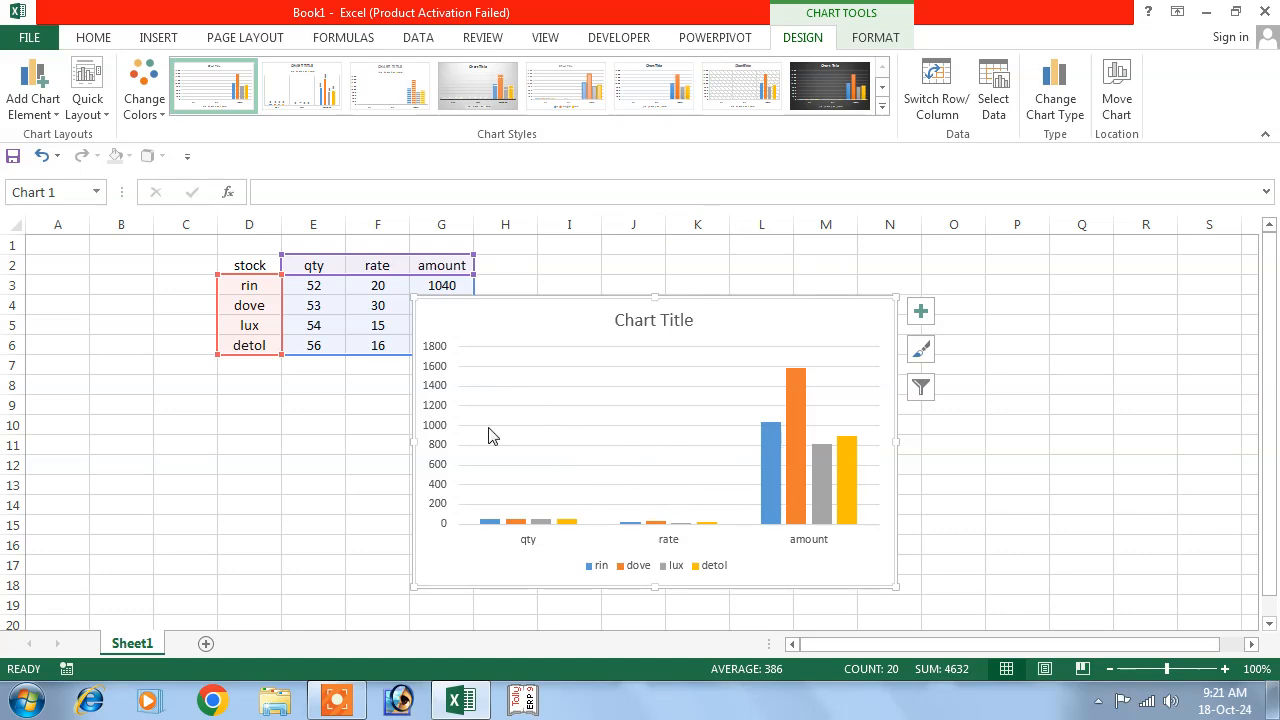
{"action": "left_click_drag", "start_coordinate": [416, 560], "coordinate": [500, 508]}
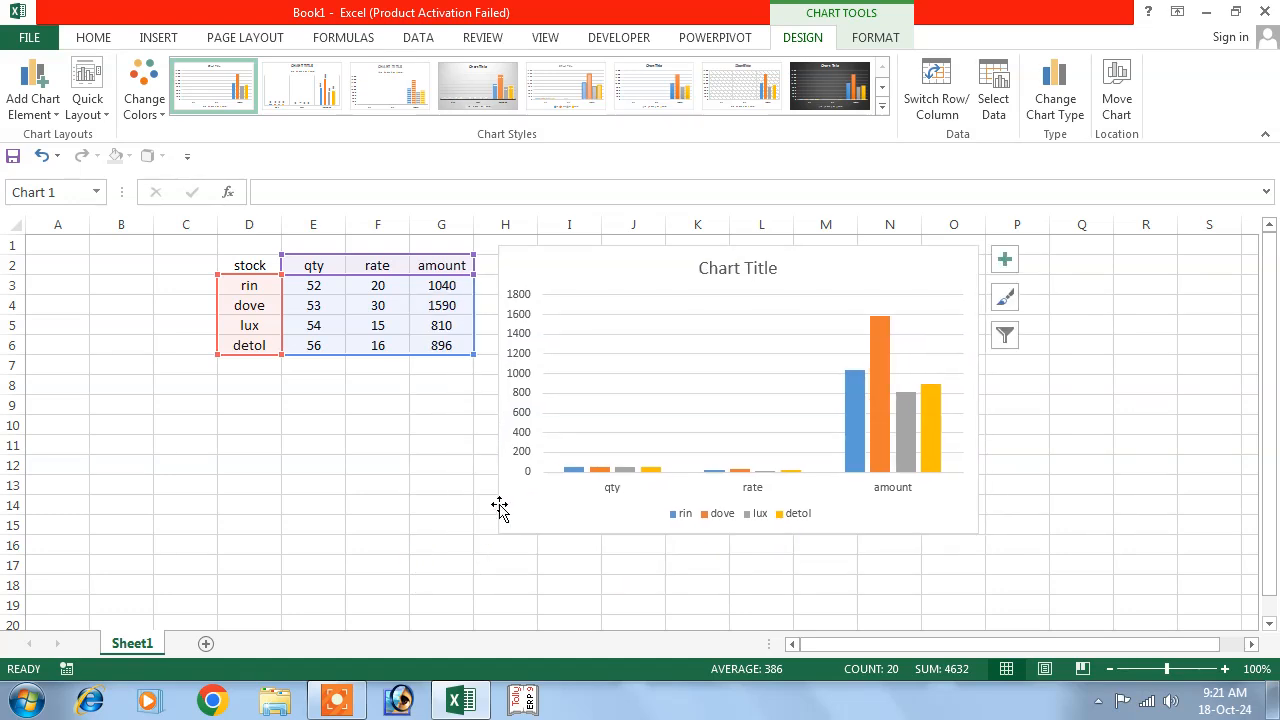
{"action": "left_click", "coordinate": [390, 531]}
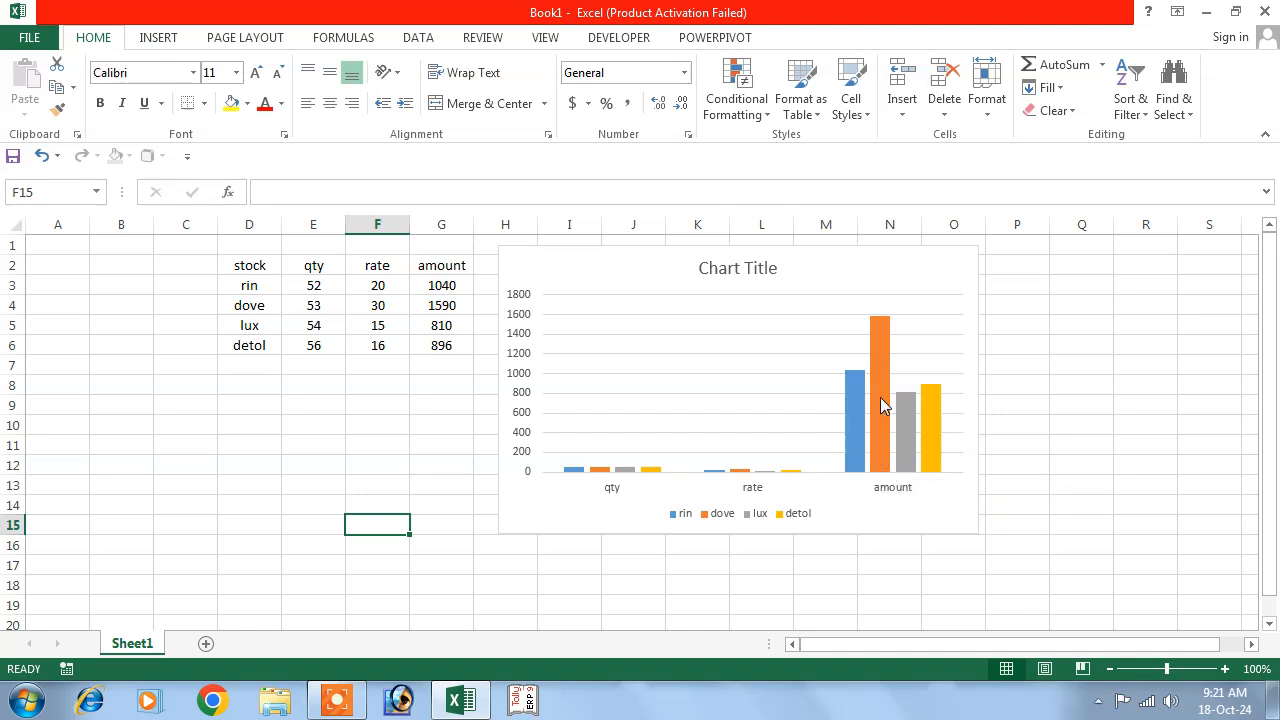
Undo the clustered column chart's move and its insertion.
{"action": "mouse_move", "coordinate": [878, 338]}
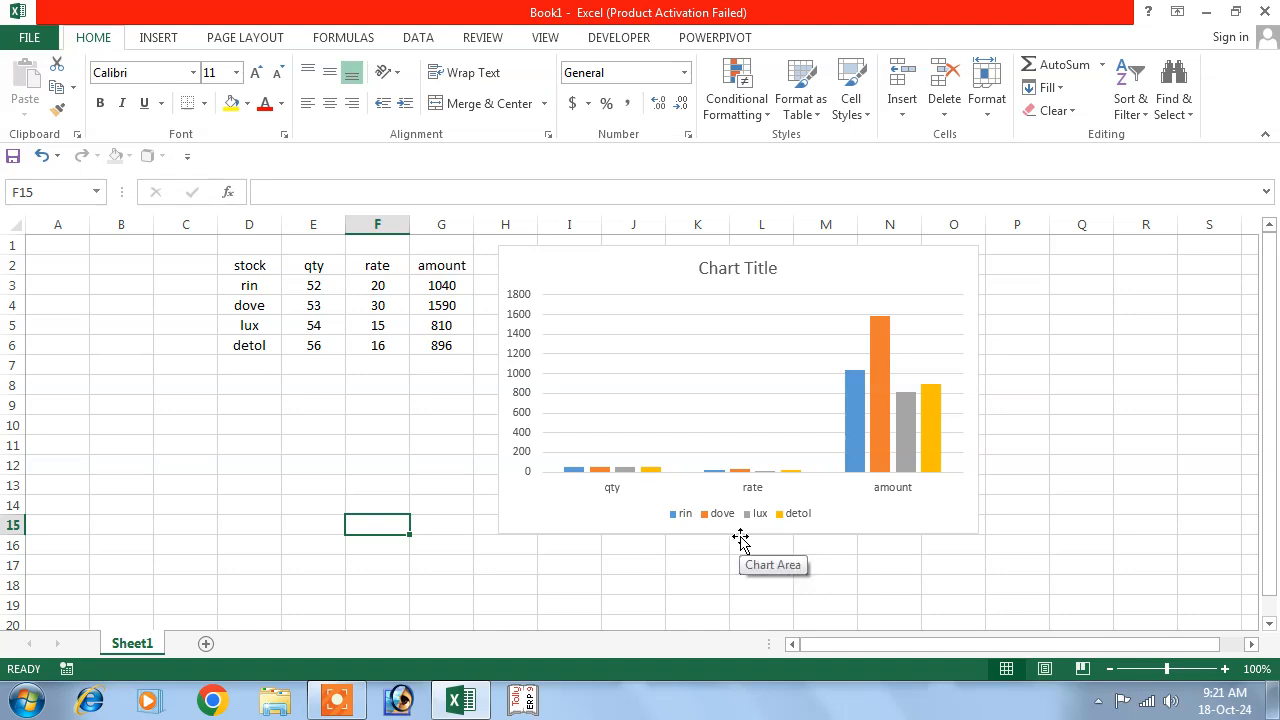
{"action": "key", "text": "ctrl+z"}
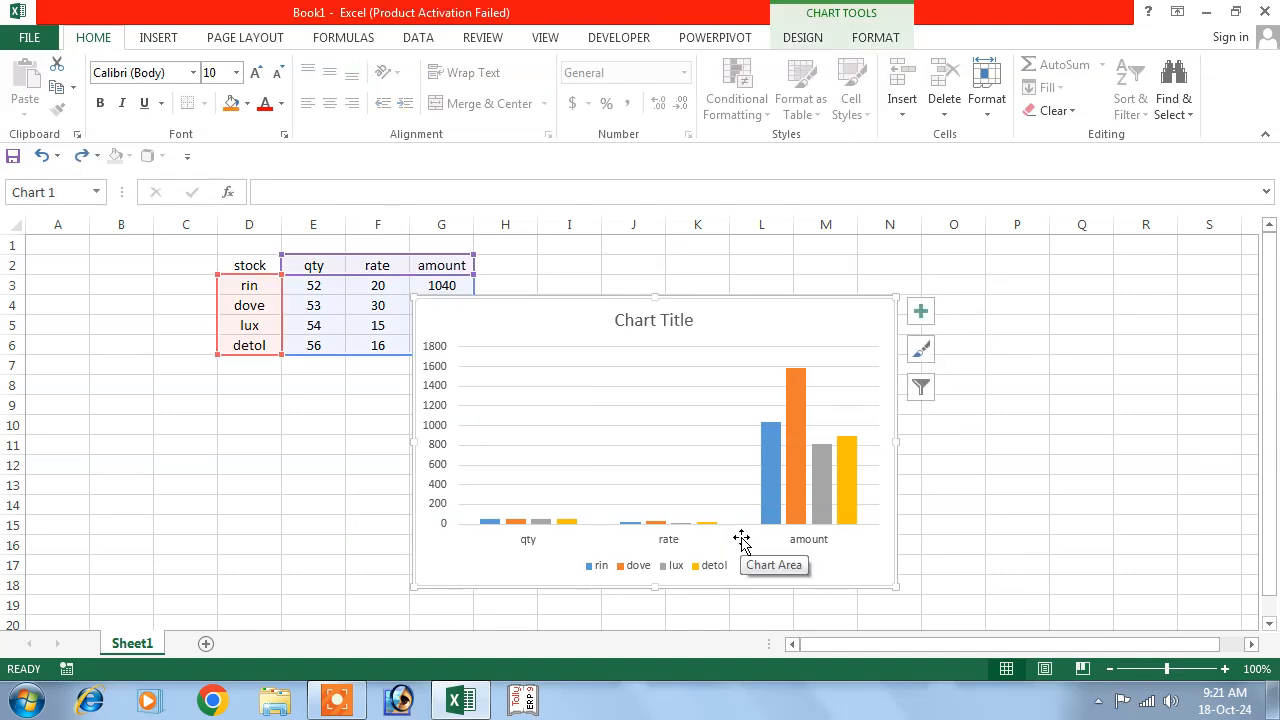
{"action": "key", "text": "ctrl+z"}
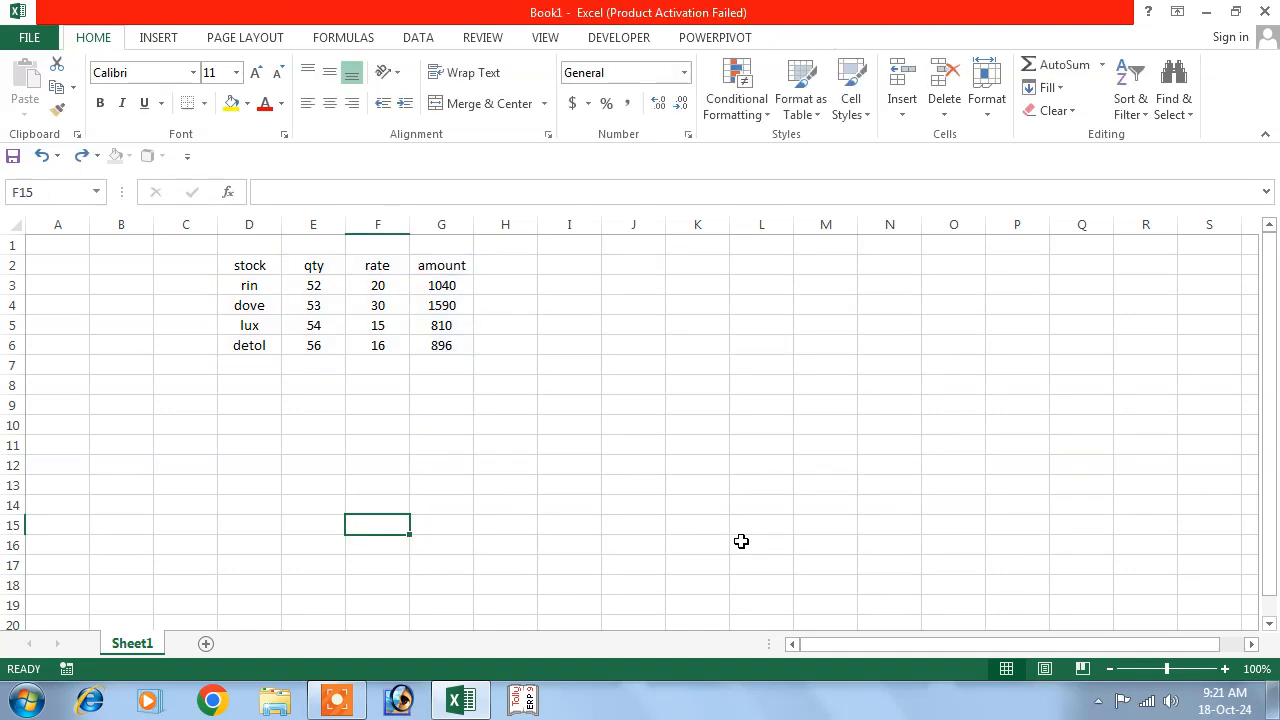
Preview column, pie and bar charts for the stock table D2:G6 and look through the available line chart types.
{"action": "left_click_drag", "start_coordinate": [248, 262], "coordinate": [452, 342]}
{"action": "left_click", "coordinate": [159, 38]}
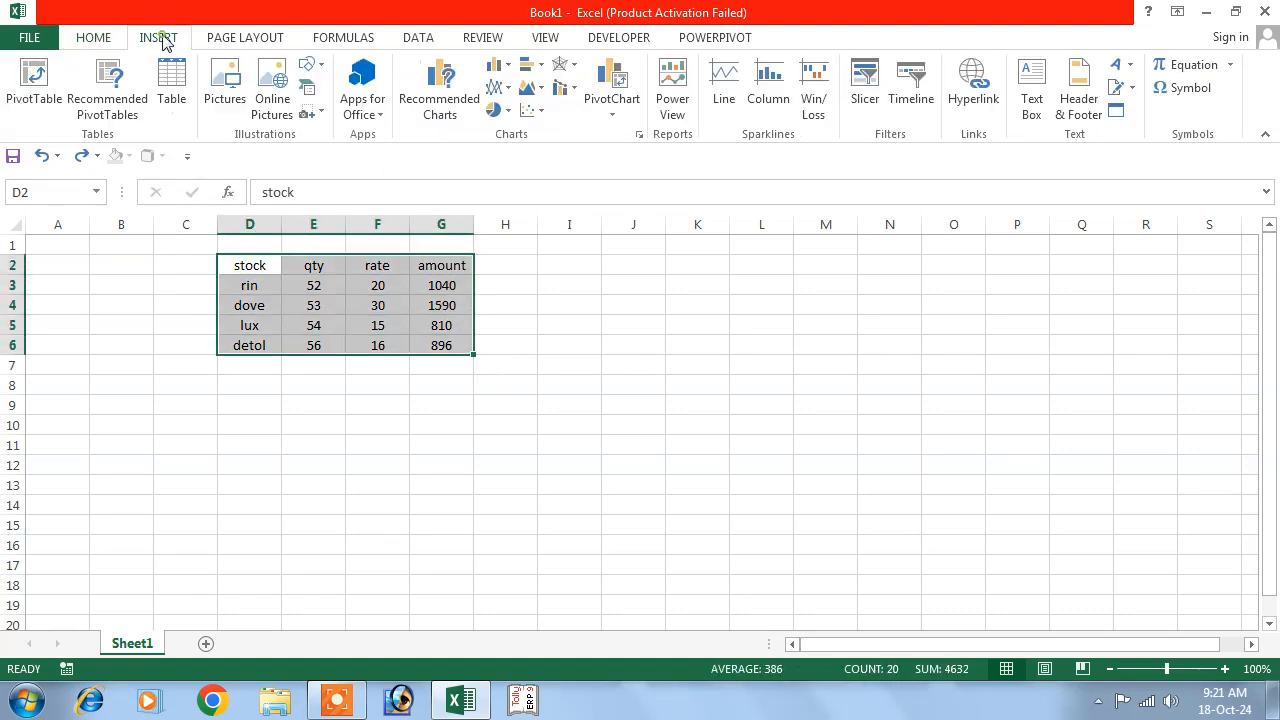
{"action": "left_click", "coordinate": [505, 66]}
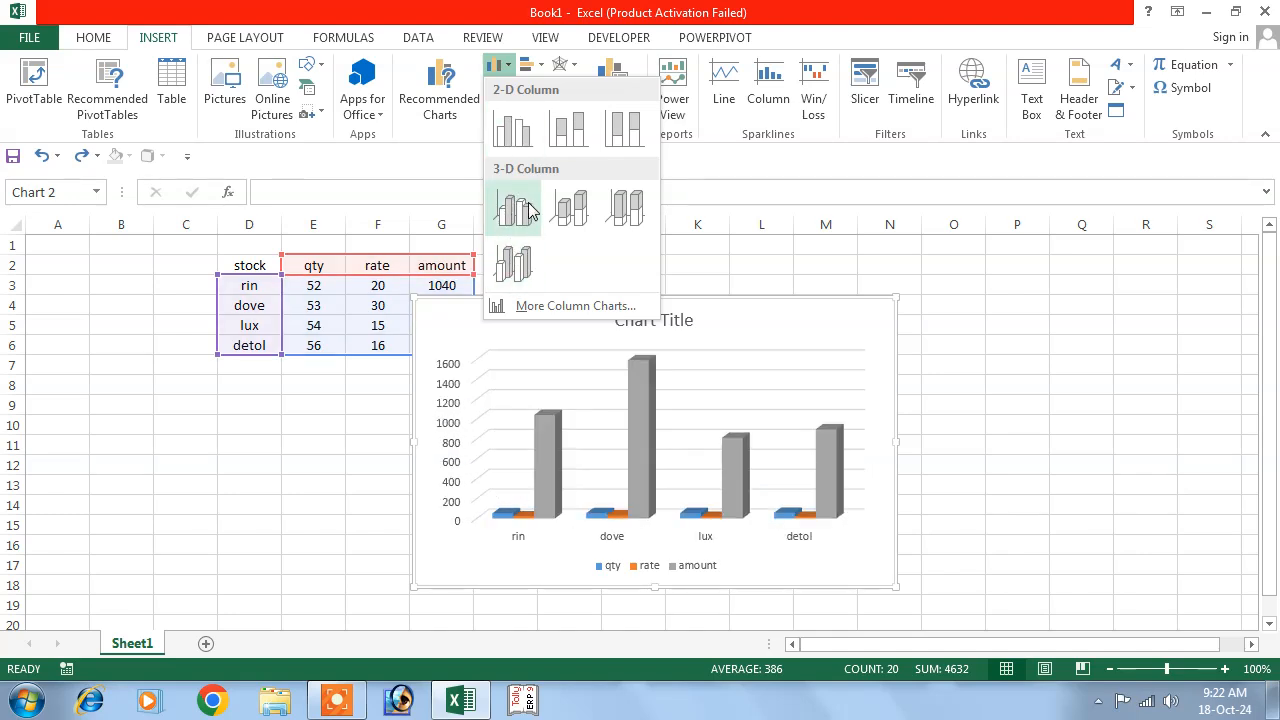
{"action": "left_click", "coordinate": [446, 168]}
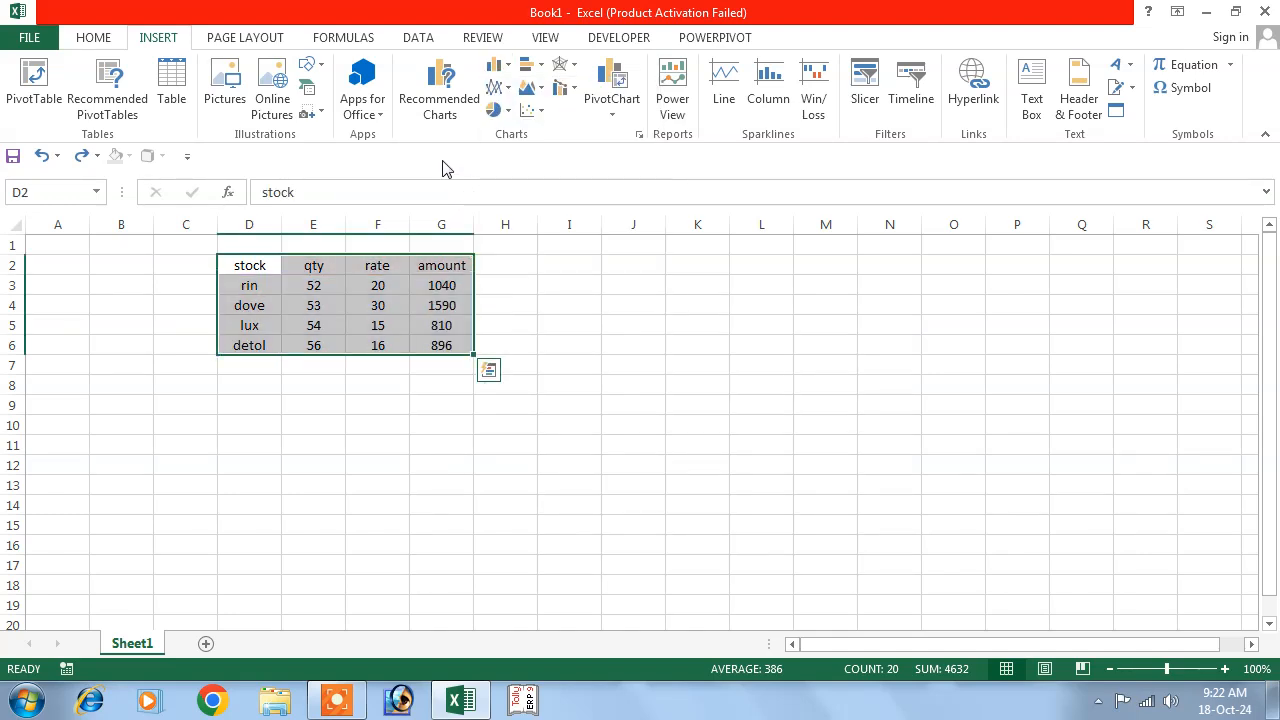
{"action": "left_click", "coordinate": [497, 88]}
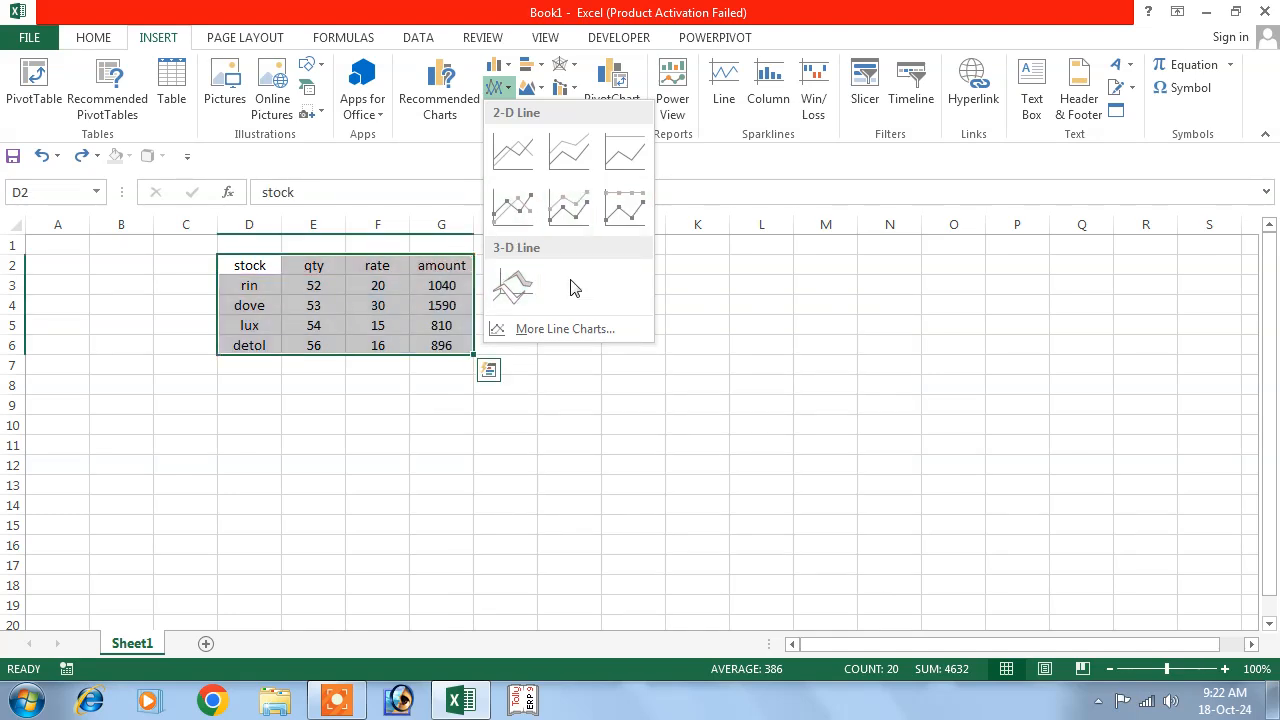
{"action": "left_click", "coordinate": [460, 168]}
{"action": "left_click", "coordinate": [496, 110]}
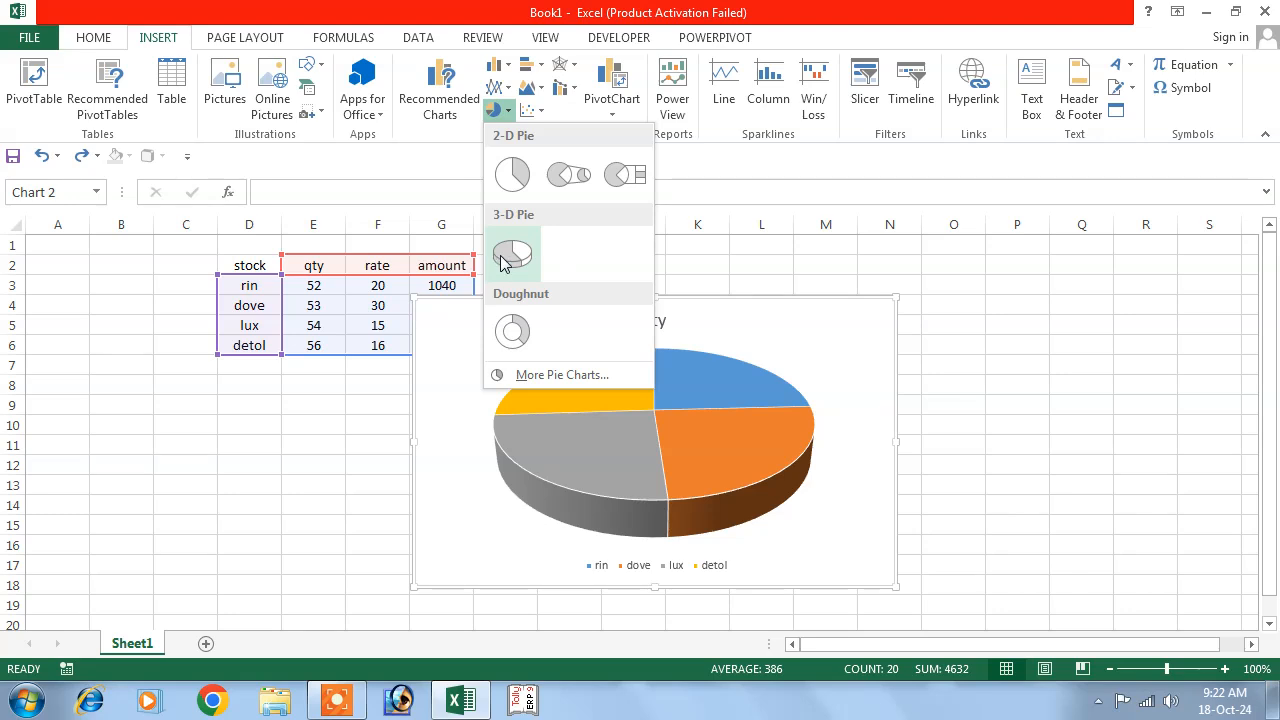
{"action": "left_click", "coordinate": [533, 70]}
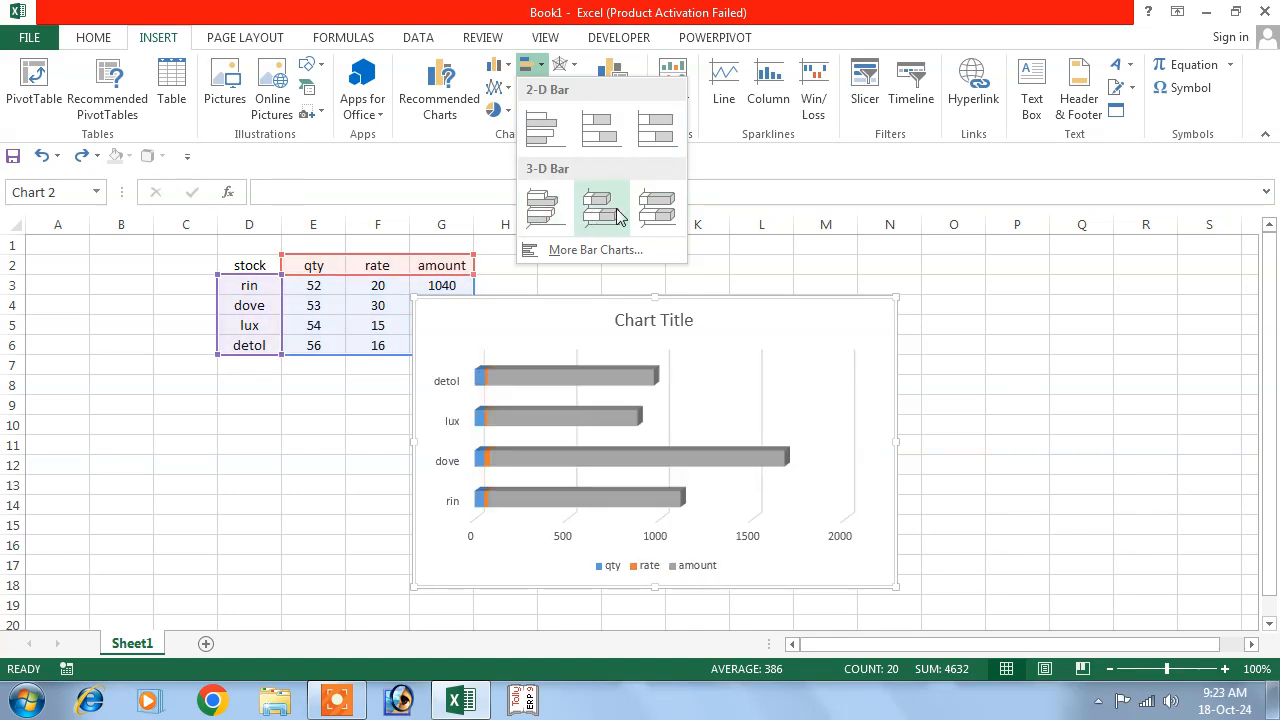
{"action": "left_click", "coordinate": [463, 173]}
Preview area, bubble, radar and combo charts for the stock table without inserting any of them.
{"action": "left_click", "coordinate": [538, 89]}
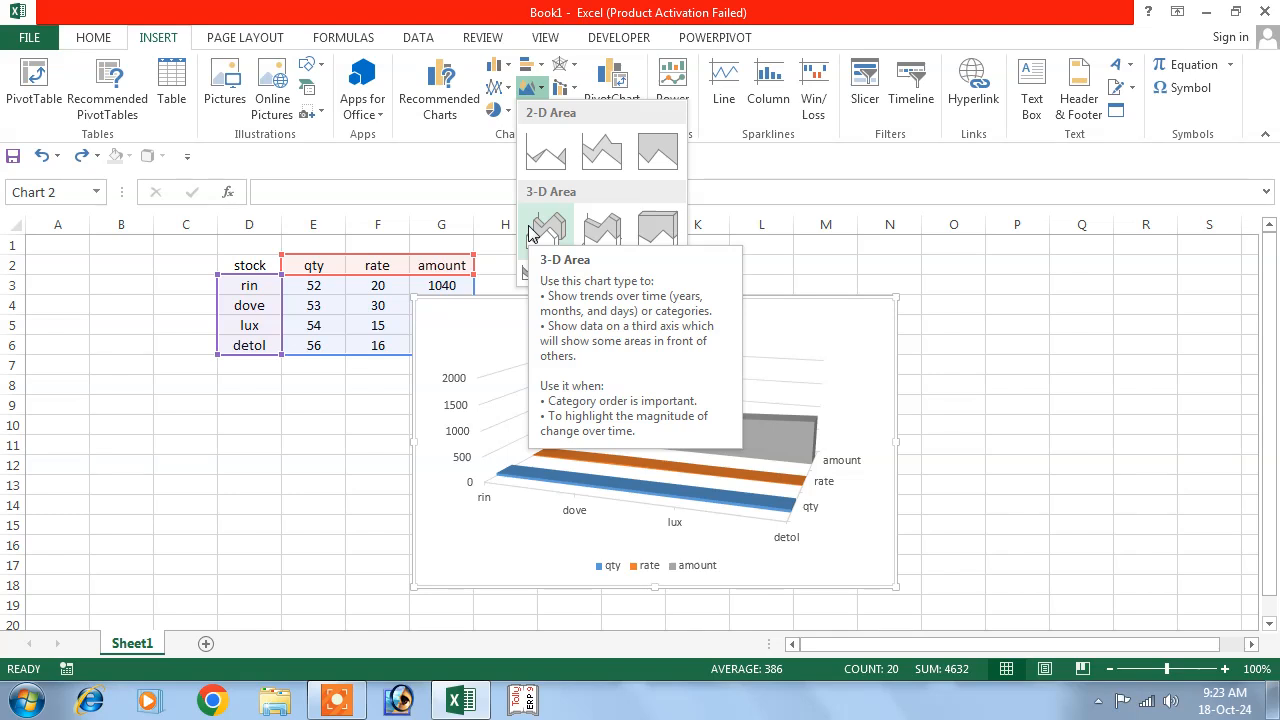
{"action": "left_click", "coordinate": [445, 172]}
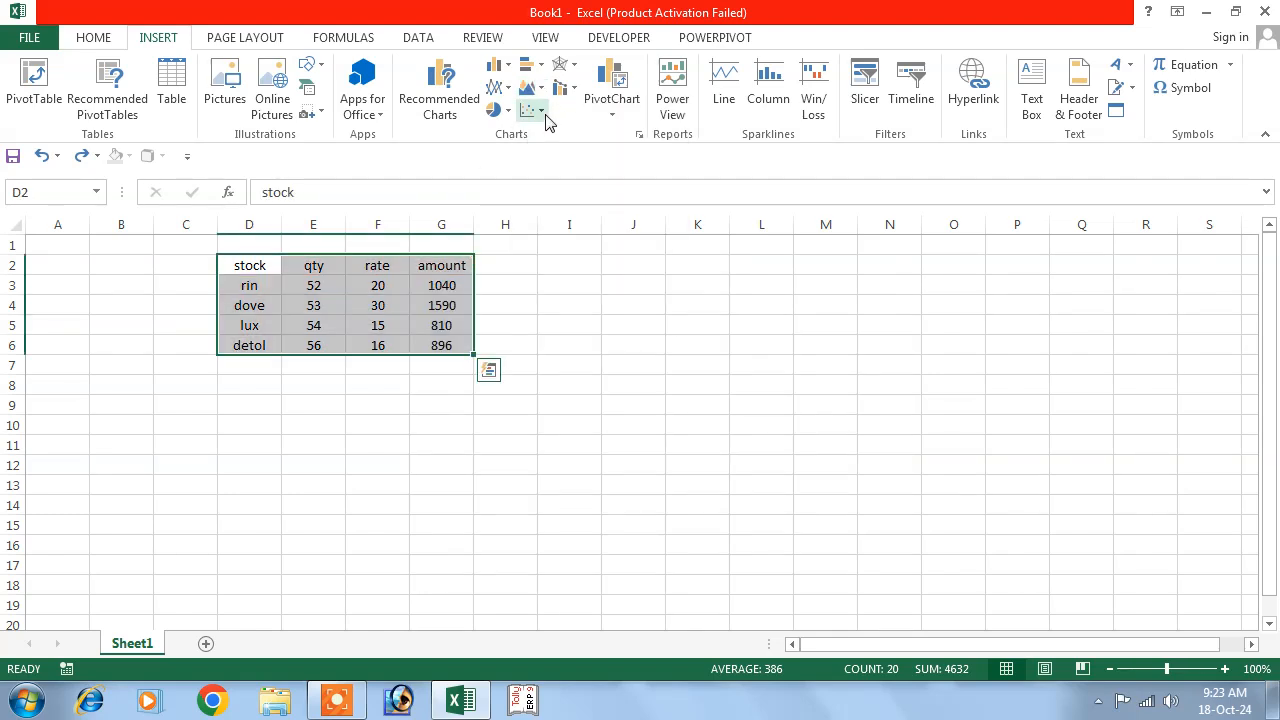
{"action": "left_click", "coordinate": [545, 113]}
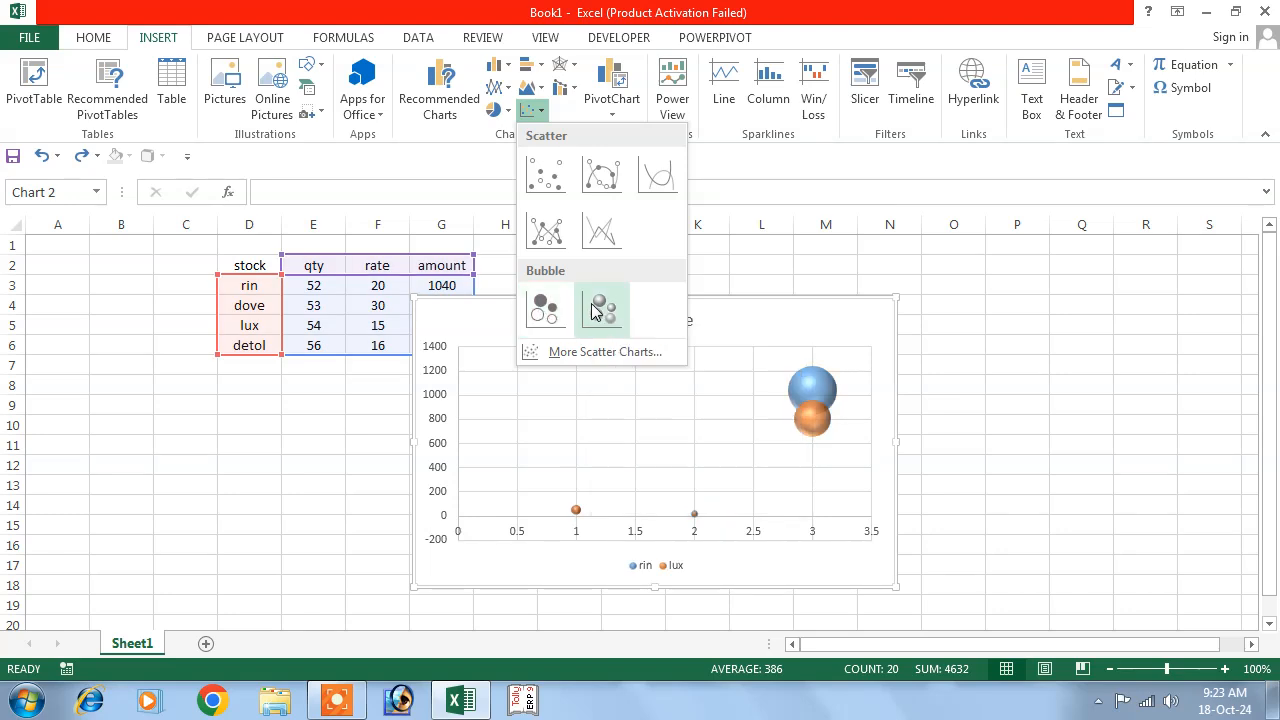
{"action": "left_click", "coordinate": [470, 196]}
{"action": "left_click", "coordinate": [577, 68]}
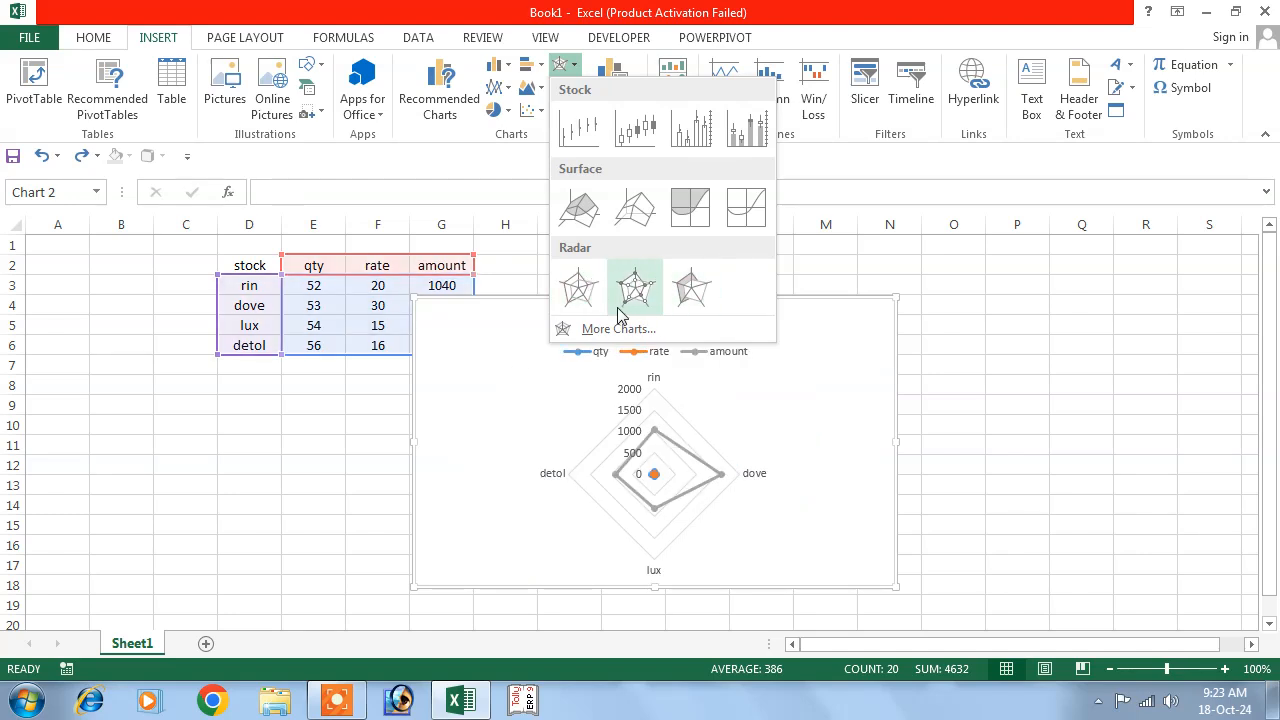
{"action": "left_click", "coordinate": [517, 166]}
{"action": "left_click", "coordinate": [563, 87]}
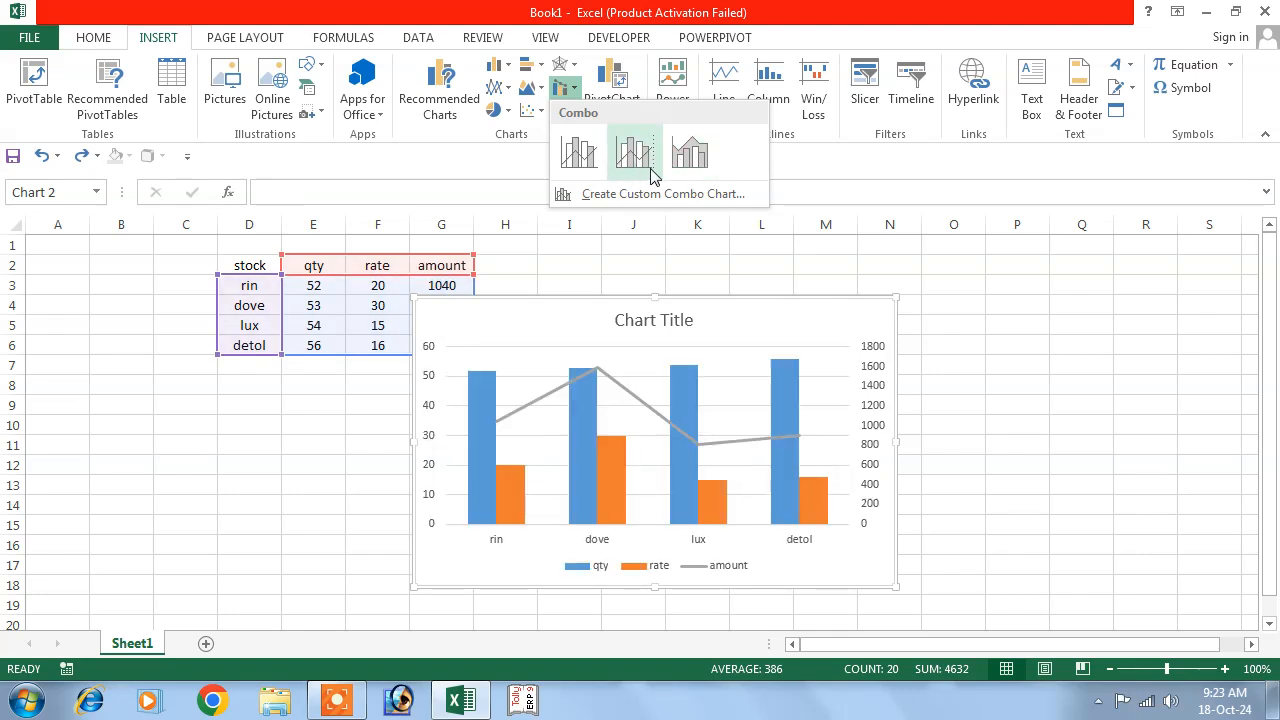
{"action": "left_click", "coordinate": [503, 163]}
Create a PivotChart from Sheet1!$D$2:$G$6 on the existing worksheet at Sheet1!$I$3.
{"action": "left_click", "coordinate": [612, 116]}
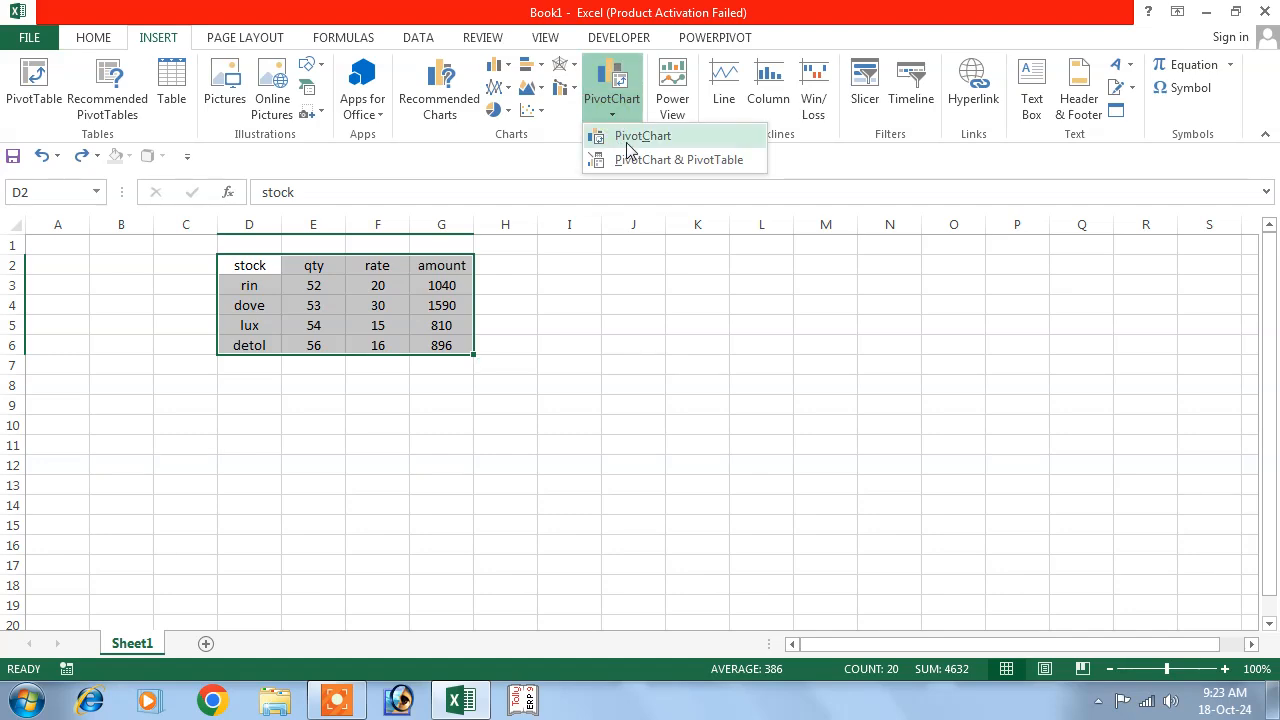
{"action": "left_click", "coordinate": [626, 137]}
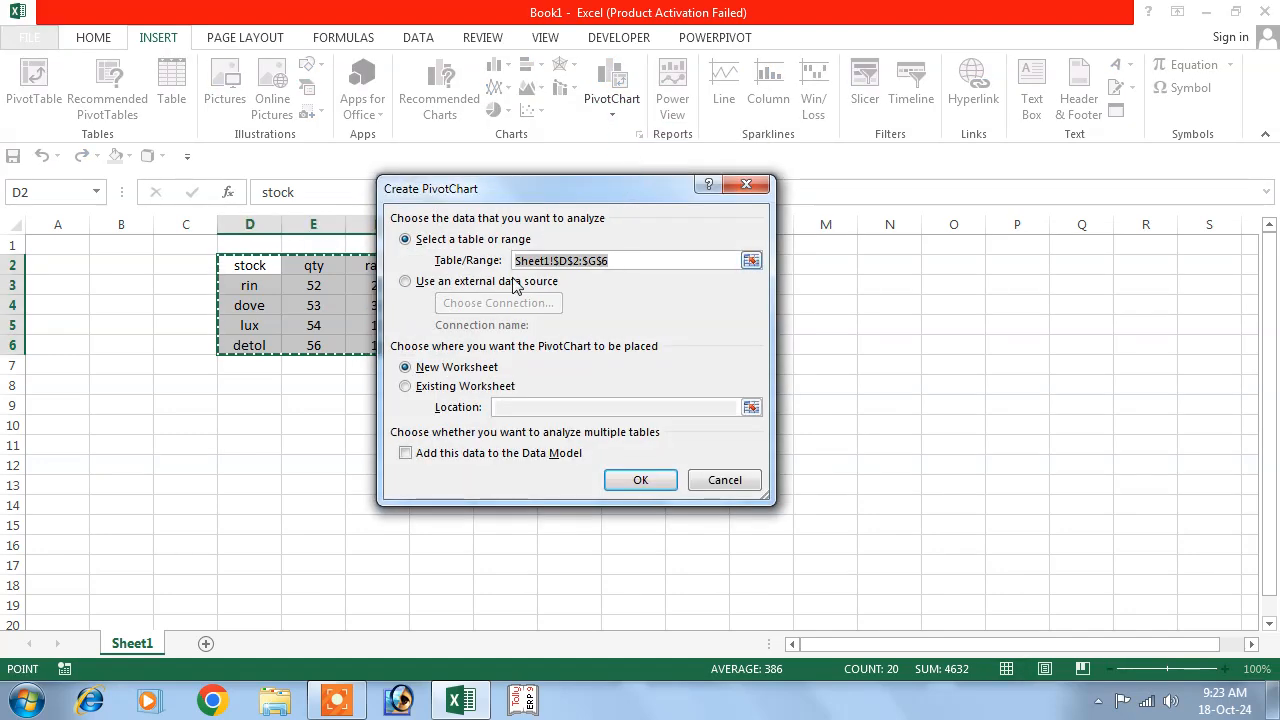
{"action": "left_click", "coordinate": [410, 387]}
{"action": "left_click_drag", "start_coordinate": [591, 196], "coordinate": [869, 287]}
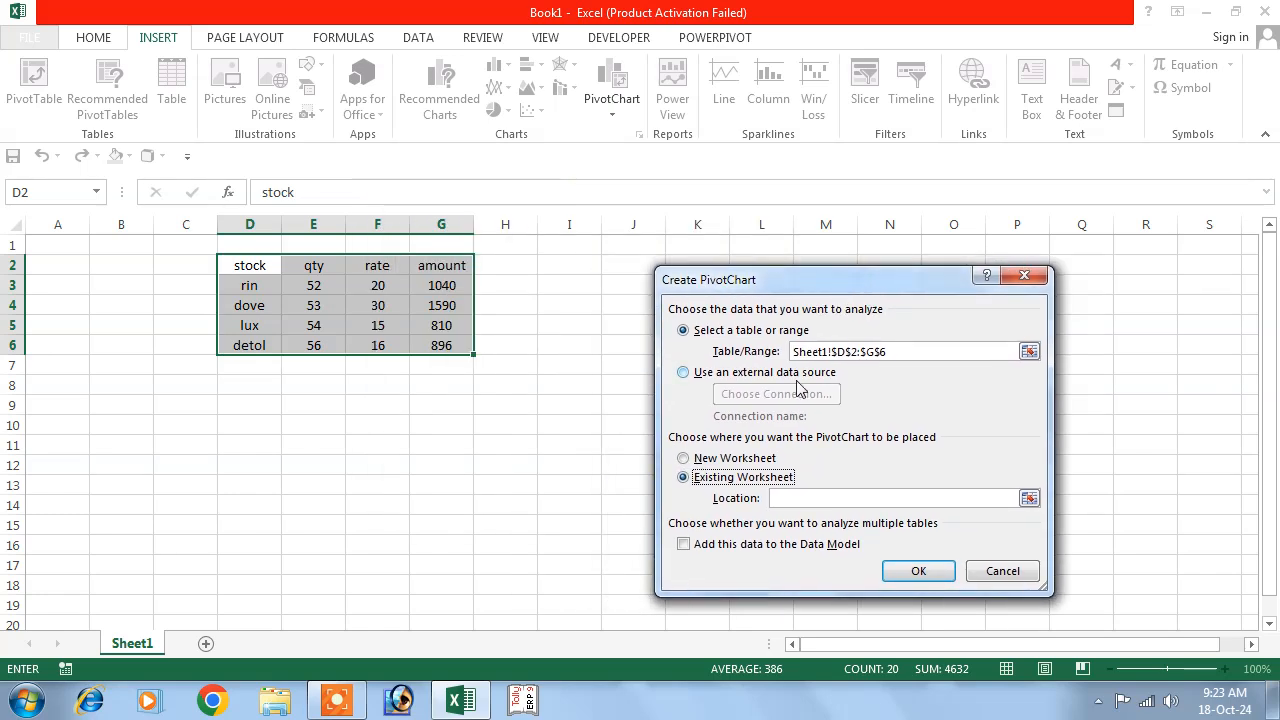
{"action": "left_click", "coordinate": [686, 458]}
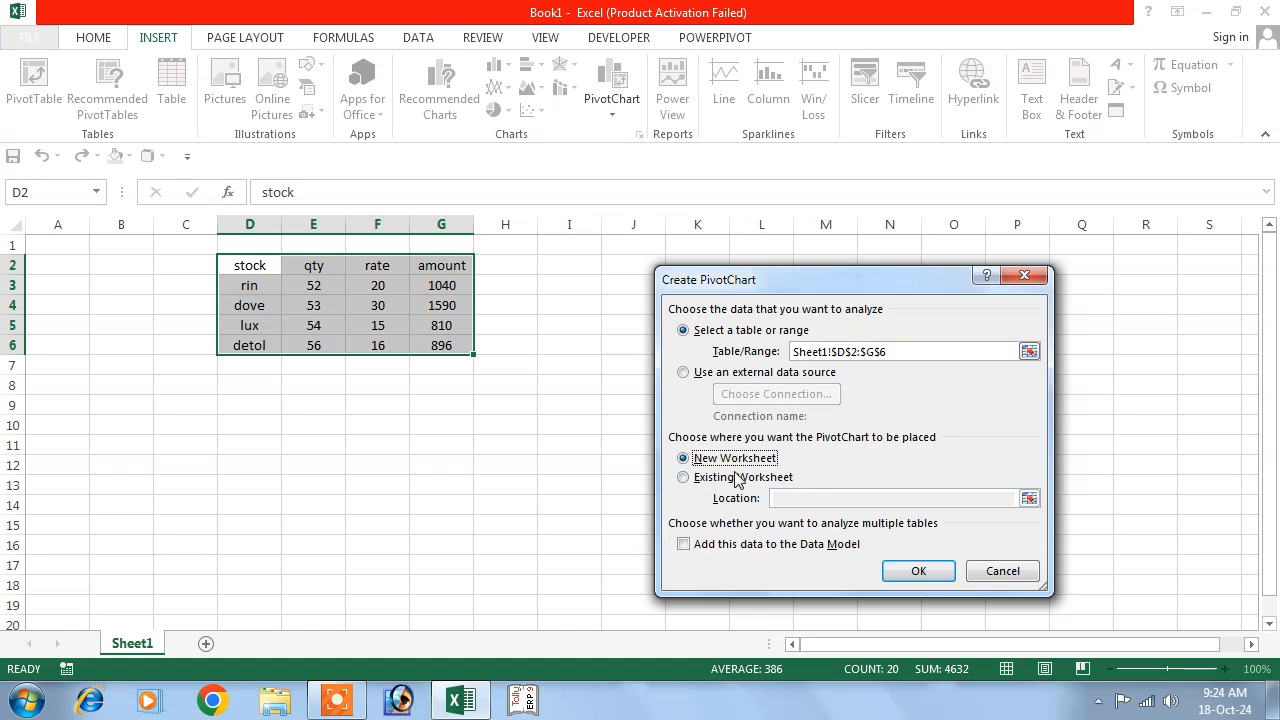
{"action": "left_click", "coordinate": [683, 478]}
{"action": "left_click", "coordinate": [780, 497]}
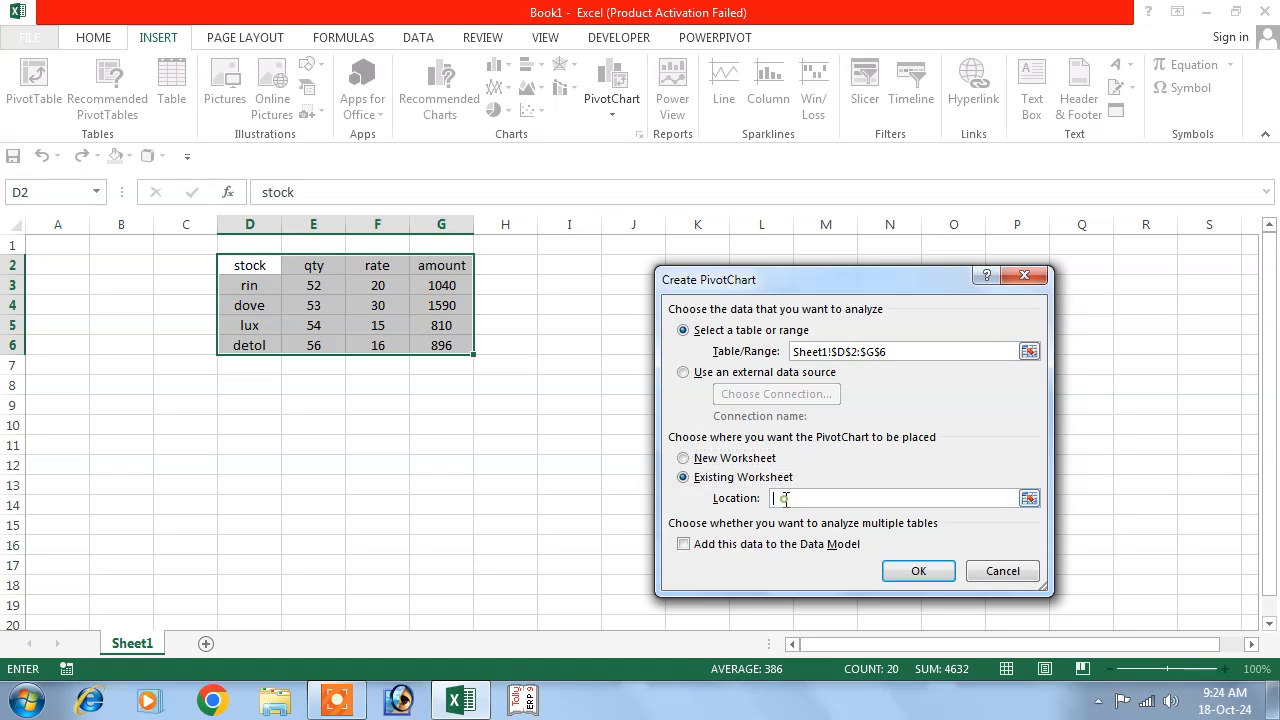
{"action": "left_click", "coordinate": [568, 276]}
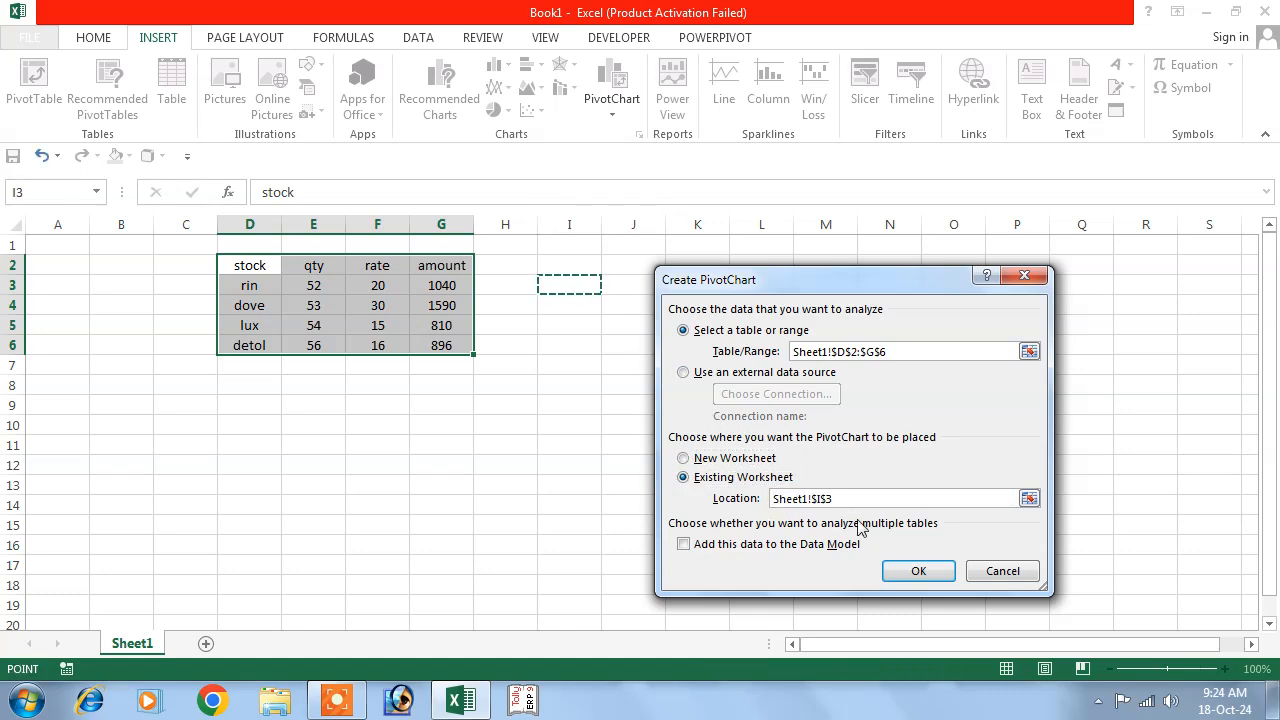
{"action": "left_click", "coordinate": [916, 571]}
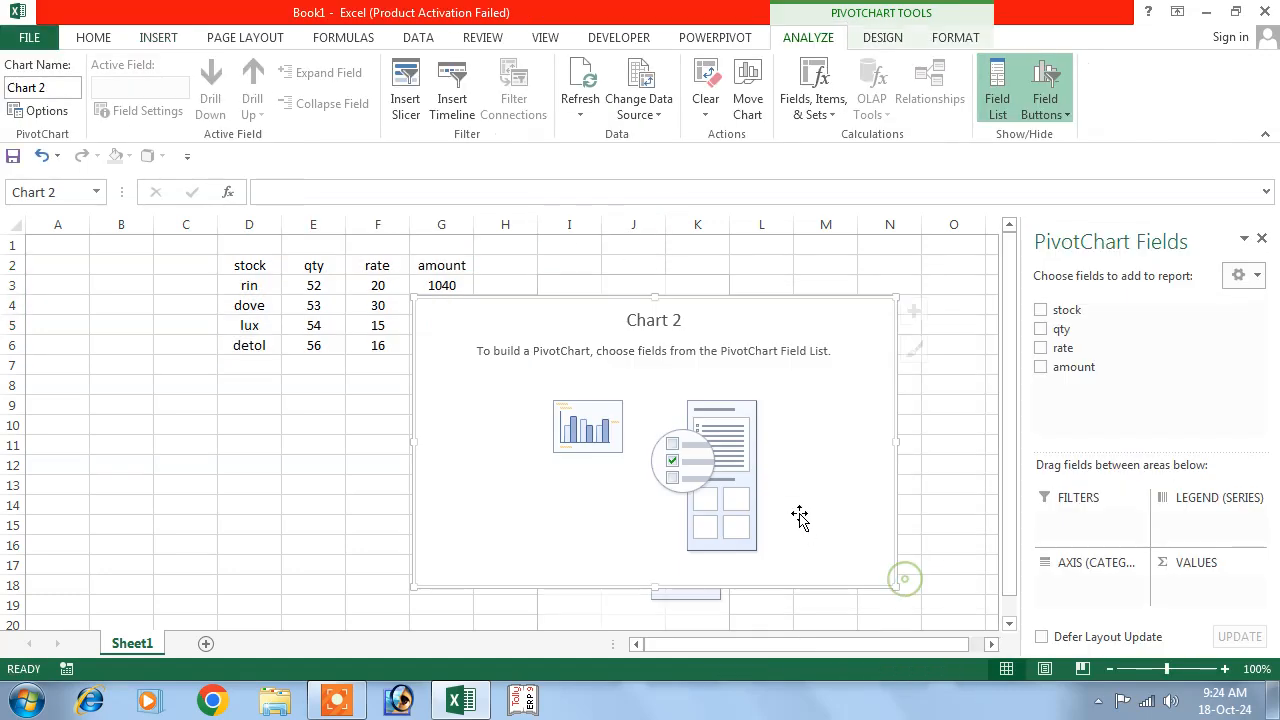
Add the stock, qty, rate and amount fields to the PivotChart.
{"action": "left_click", "coordinate": [1041, 310]}
{"action": "left_click", "coordinate": [1041, 329]}
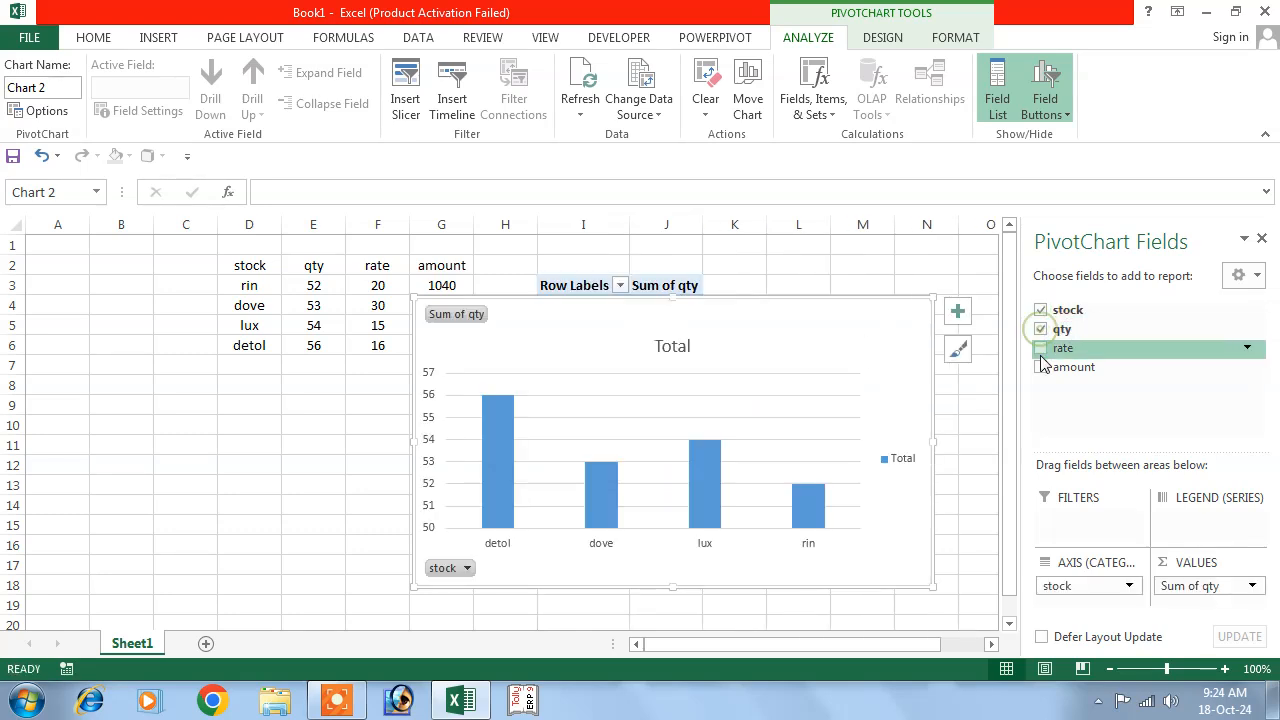
{"action": "left_click", "coordinate": [1041, 348]}
{"action": "left_click", "coordinate": [1041, 367]}
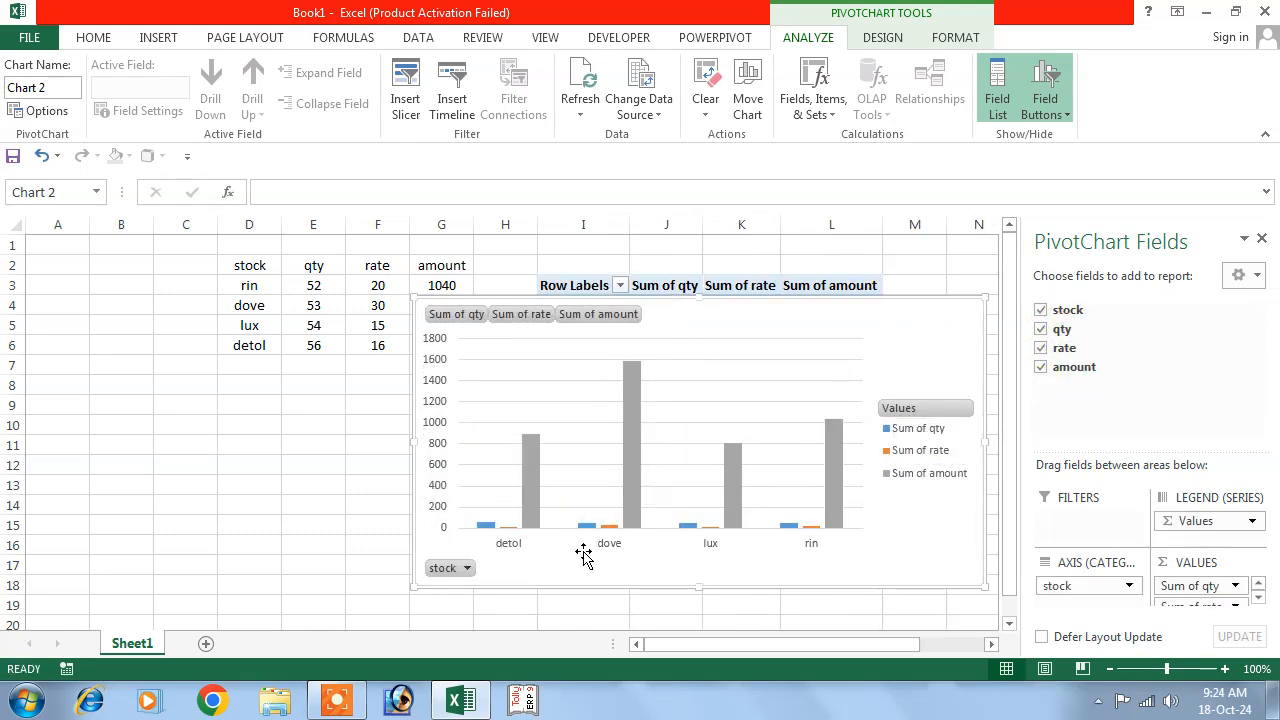
Remove the amount and qty fields from the PivotChart.
{"action": "left_click", "coordinate": [1041, 368]}
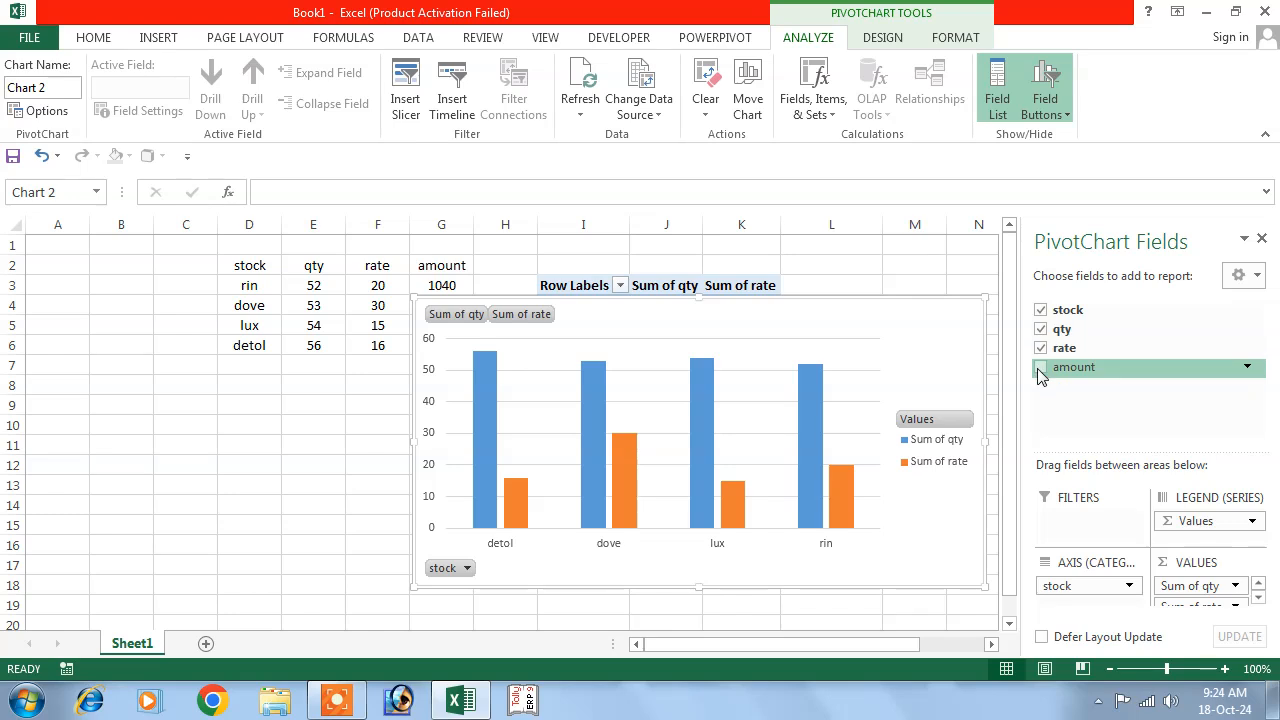
{"action": "left_click", "coordinate": [1042, 331]}
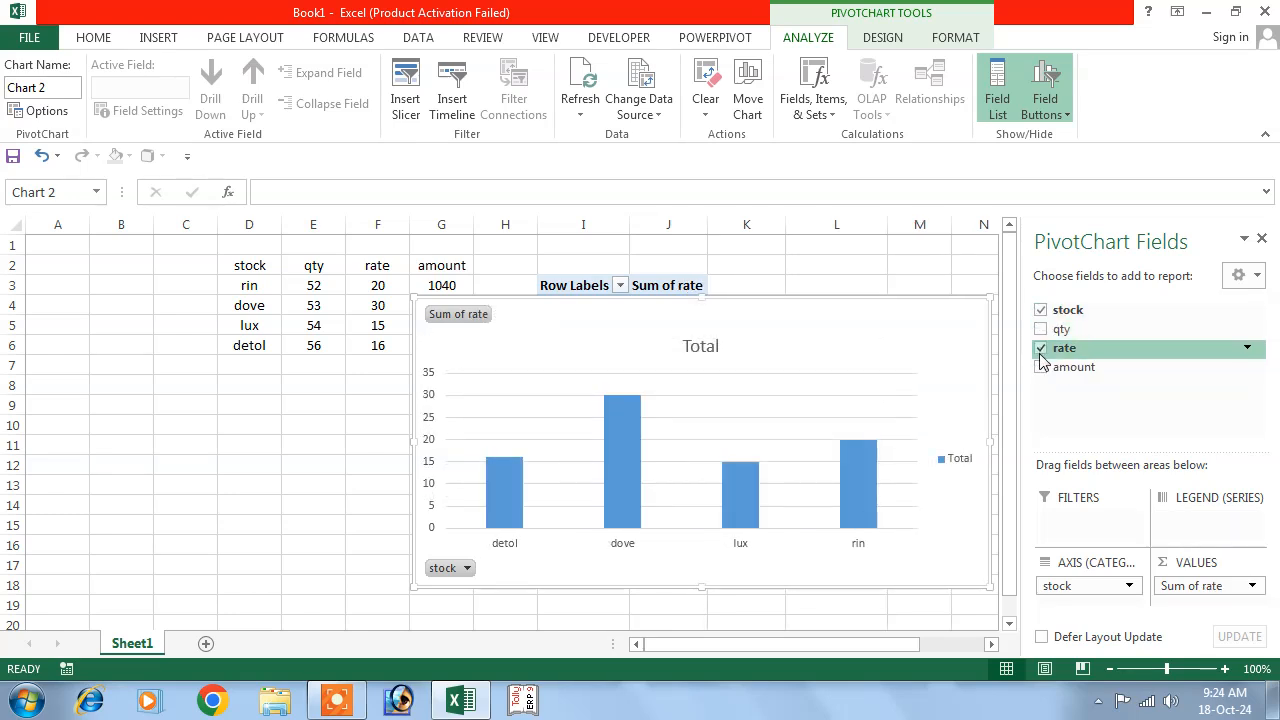
Switch the PivotChart's value field from rate to qty and on to amount, and close the field list.
{"action": "left_click", "coordinate": [1041, 348]}
{"action": "left_click", "coordinate": [1041, 330]}
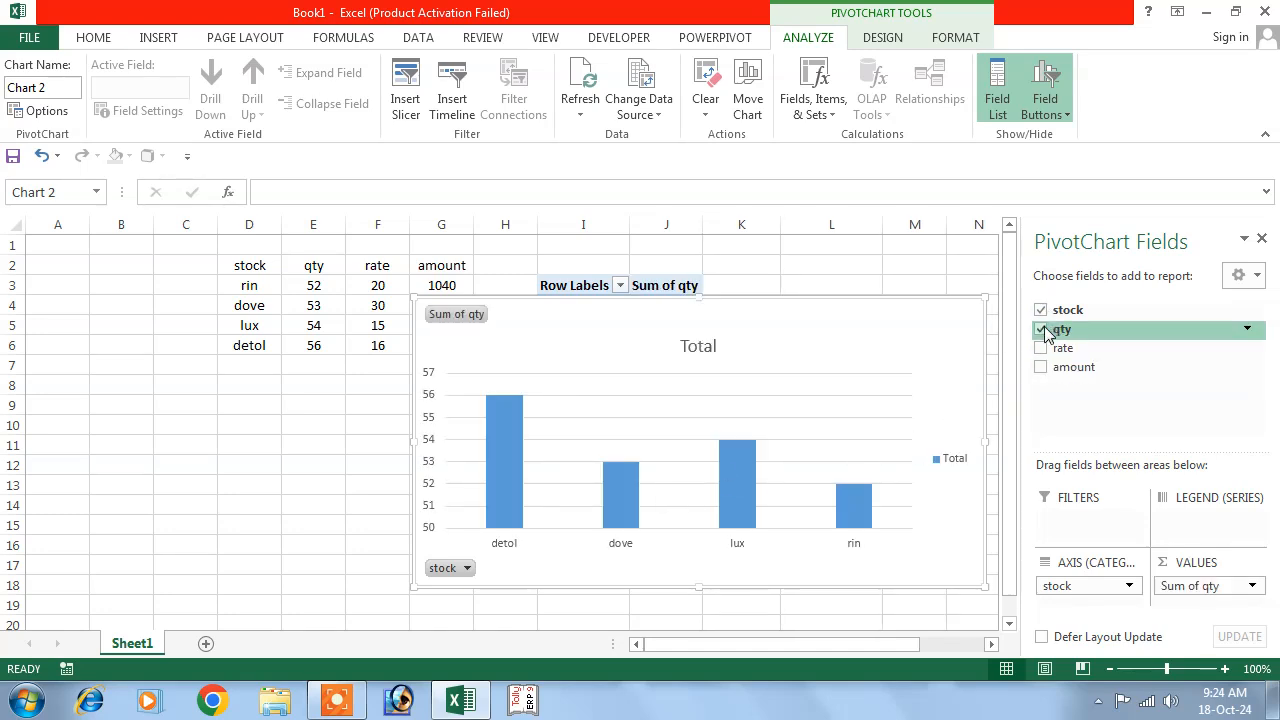
{"action": "left_click", "coordinate": [1041, 329]}
{"action": "left_click", "coordinate": [1041, 367]}
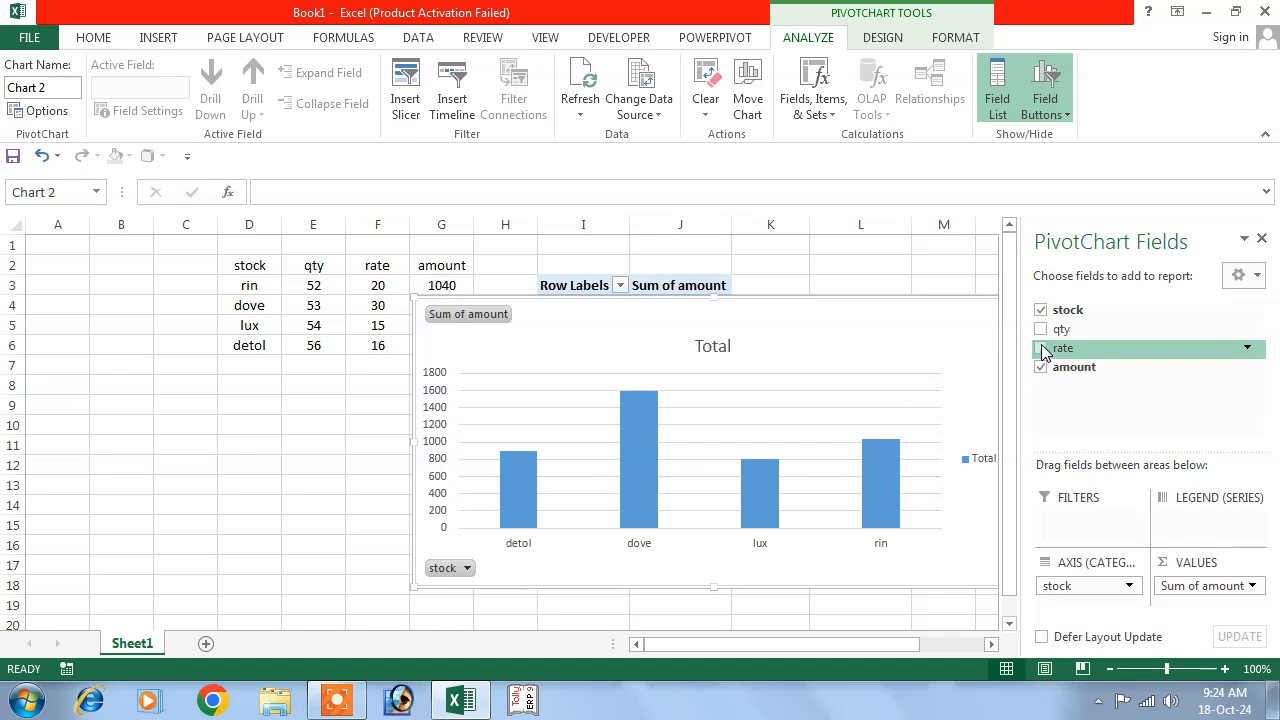
{"action": "left_click", "coordinate": [1261, 241]}
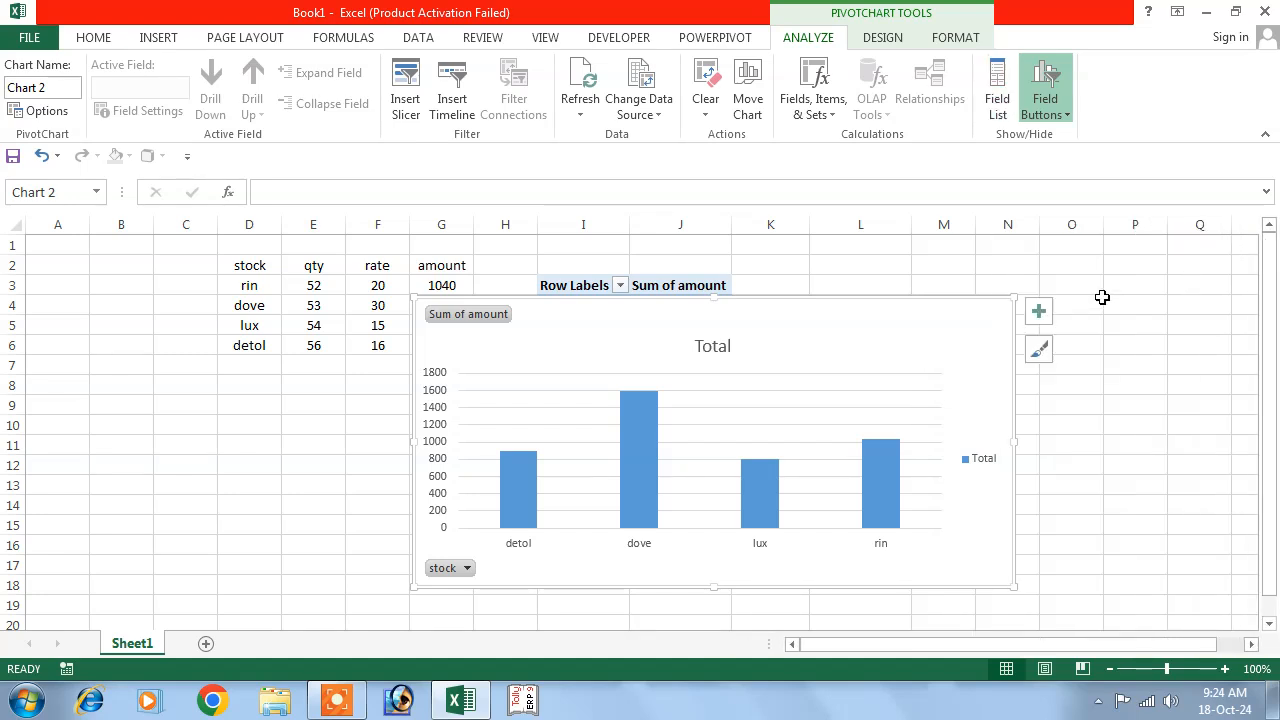
Undo the PivotChart field changes and the PivotChart's creation so only the stock table is left, and deselect the table.
{"action": "key", "text": "ctrl+z"}
{"action": "key", "text": "ctrl+z"}
{"action": "key", "text": "ctrl+z"}
{"action": "key", "text": "ctrl+z"}
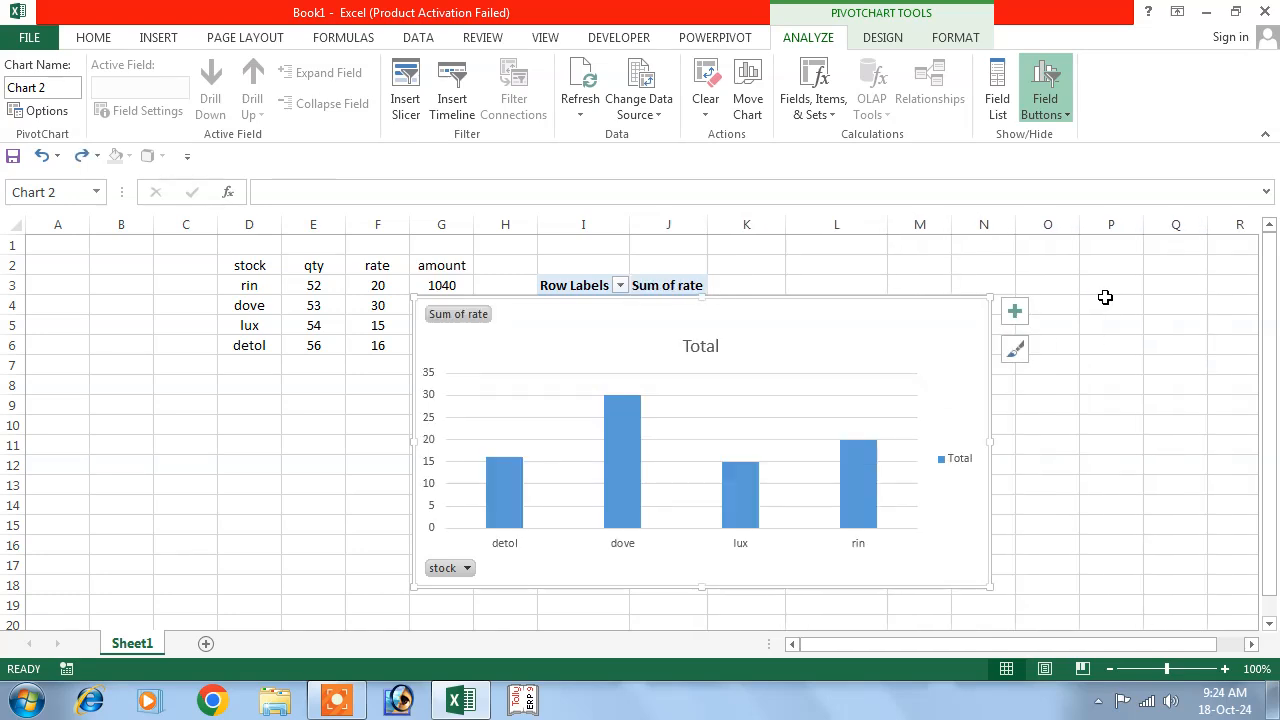
{"action": "key", "text": "ctrl+z"}
{"action": "key", "text": "ctrl+z"}
{"action": "key", "text": "ctrl+z"}
{"action": "key", "text": "ctrl+z"}
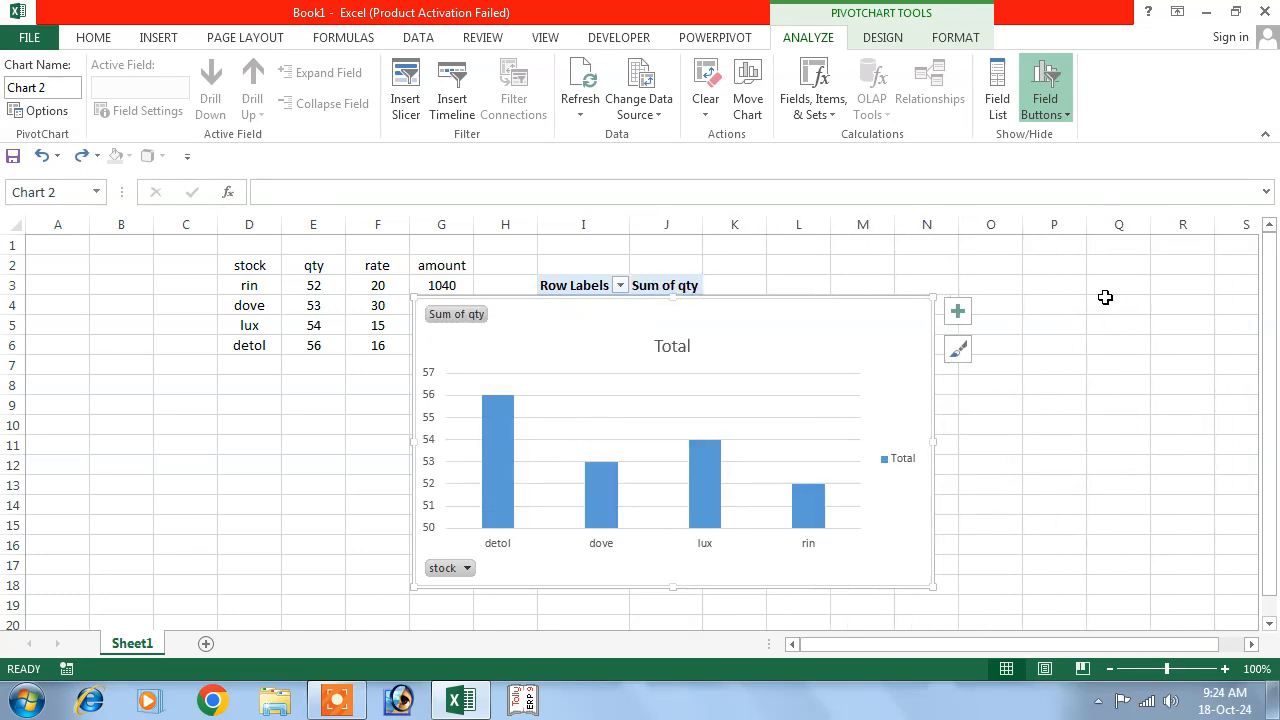
{"action": "key", "text": "ctrl+z"}
{"action": "key", "text": "ctrl+z"}
{"action": "key", "text": "ctrl+z"}
{"action": "key", "text": "ctrl+z"}
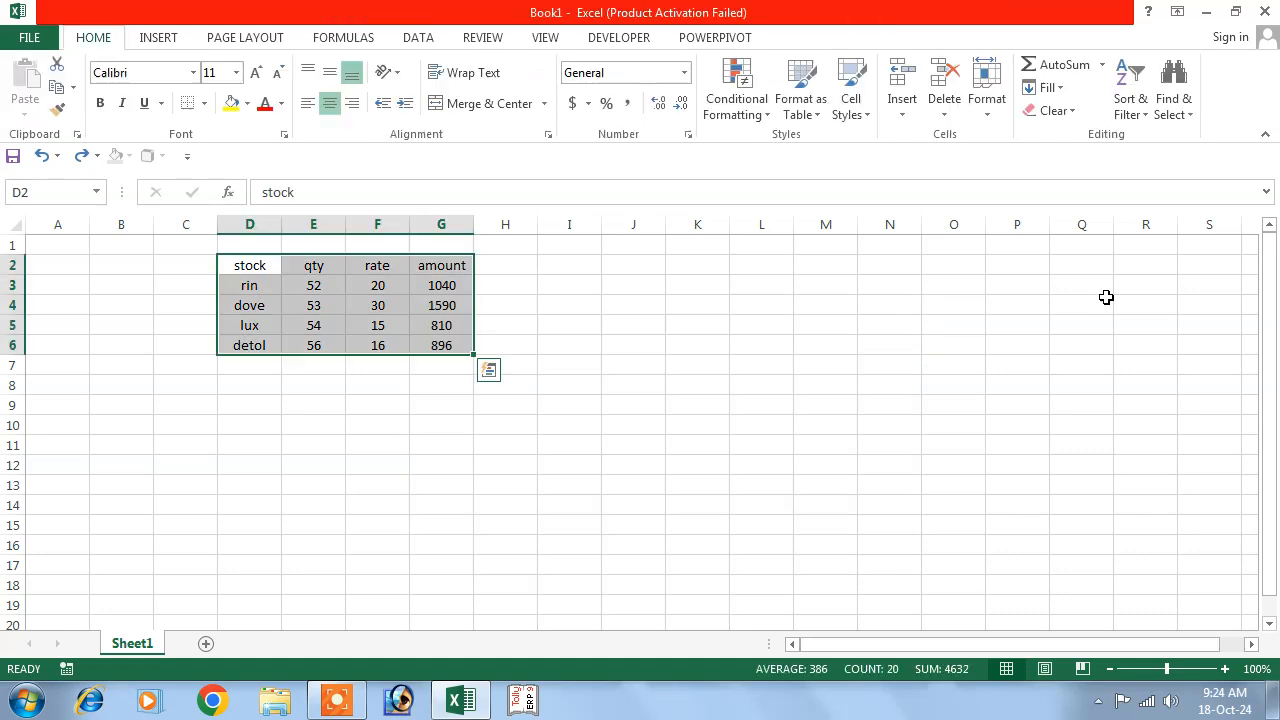
{"action": "left_click", "coordinate": [522, 464]}
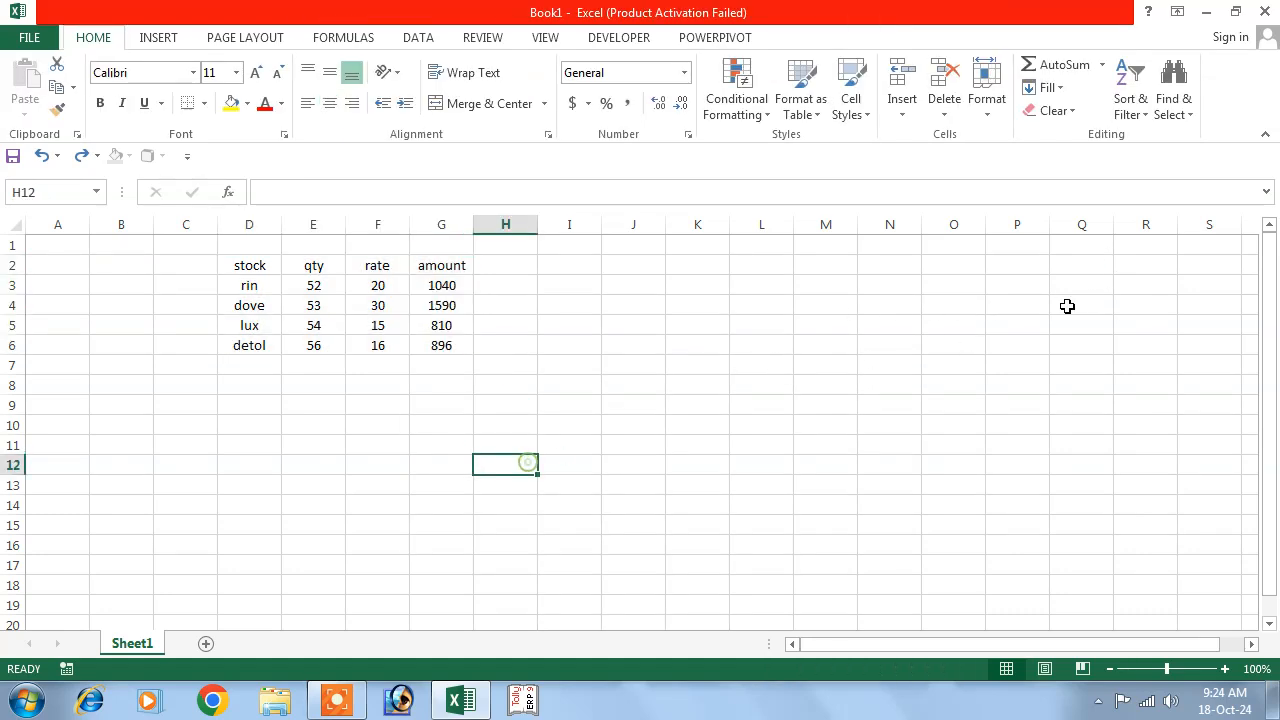
Create a PivotChart and PivotTable from Sheet1!$D$2:$G$6 at I2 of the existing worksheet, using the stock and amount fields.
{"action": "left_click_drag", "start_coordinate": [249, 265], "coordinate": [443, 340]}
{"action": "left_click", "coordinate": [163, 37]}
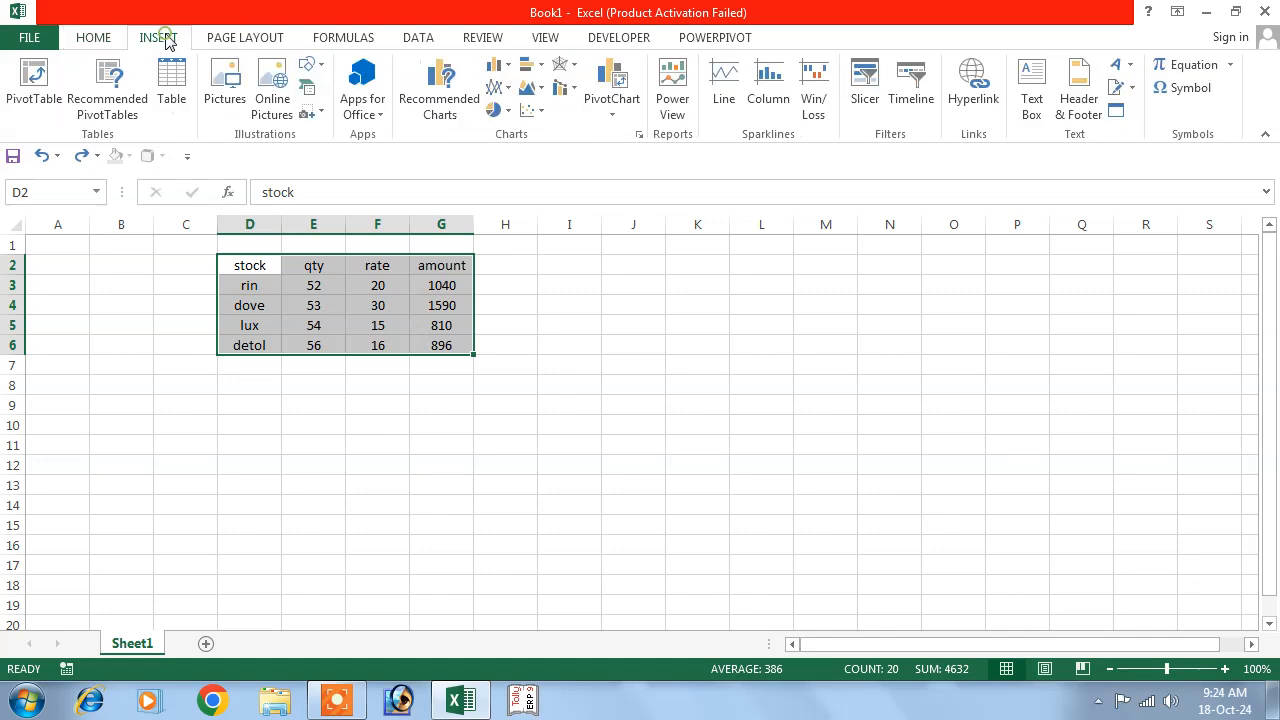
{"action": "left_click", "coordinate": [614, 118]}
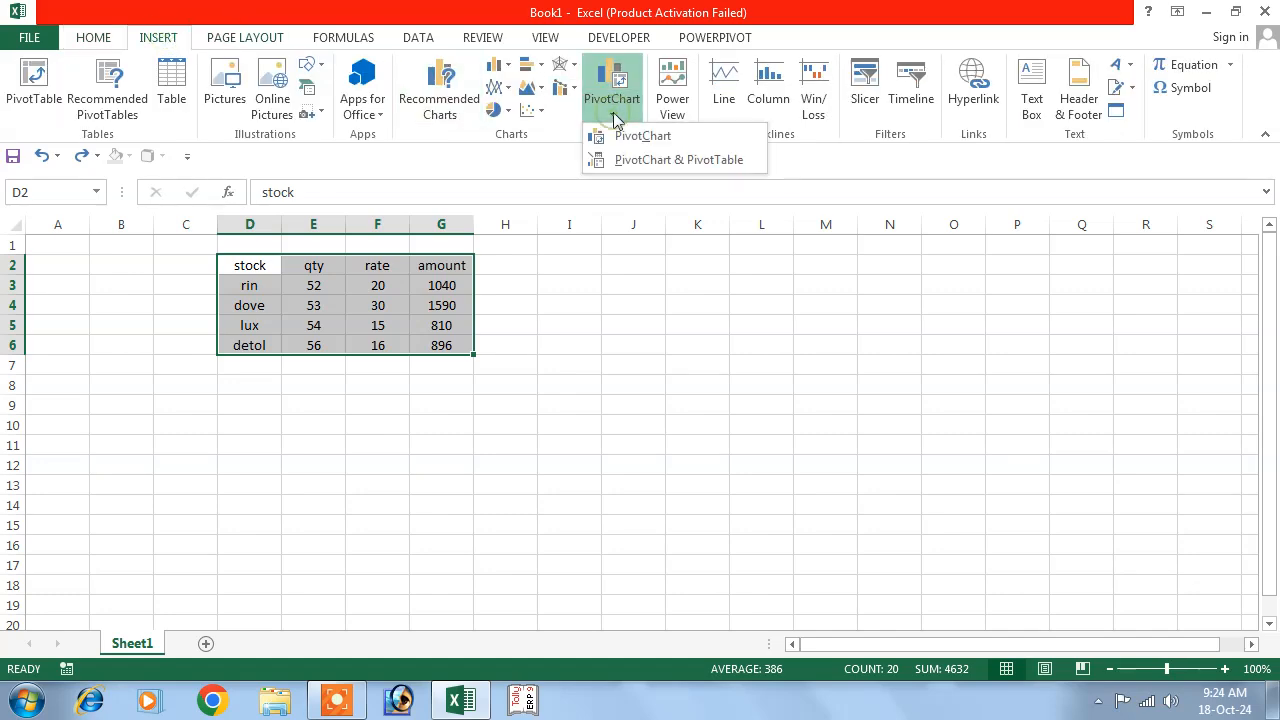
{"action": "left_click", "coordinate": [660, 160]}
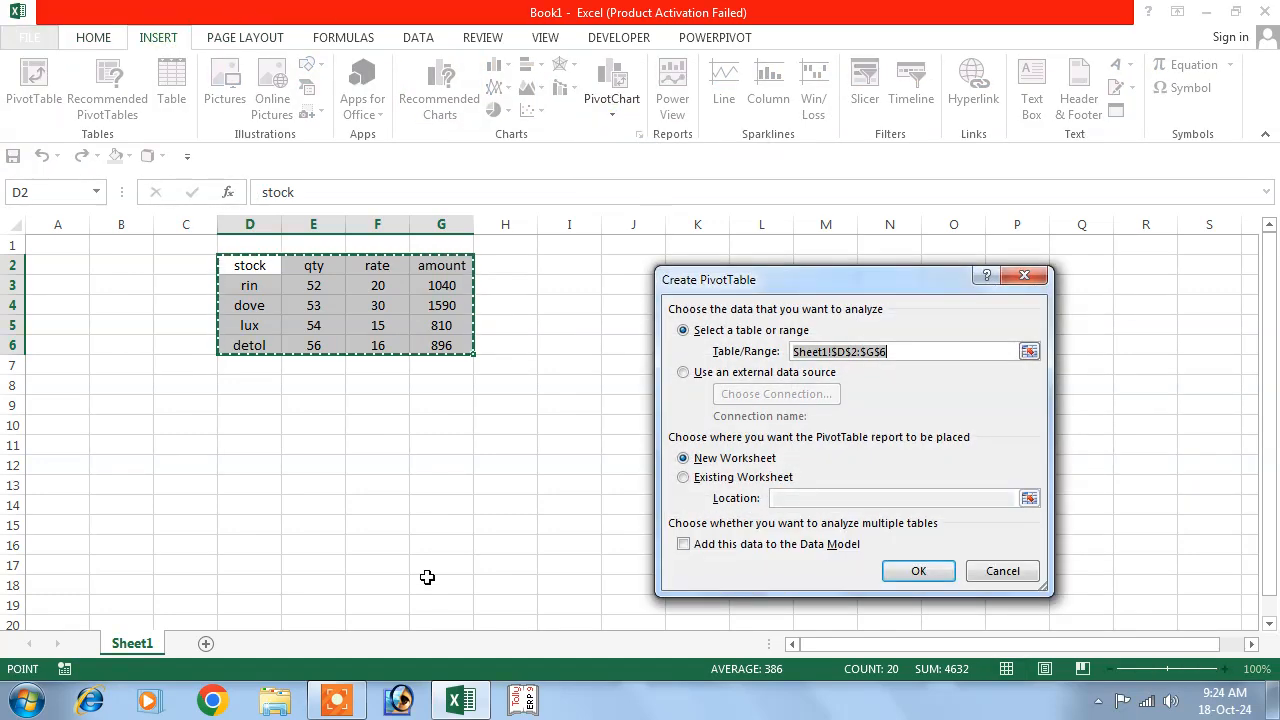
{"action": "left_click", "coordinate": [682, 478]}
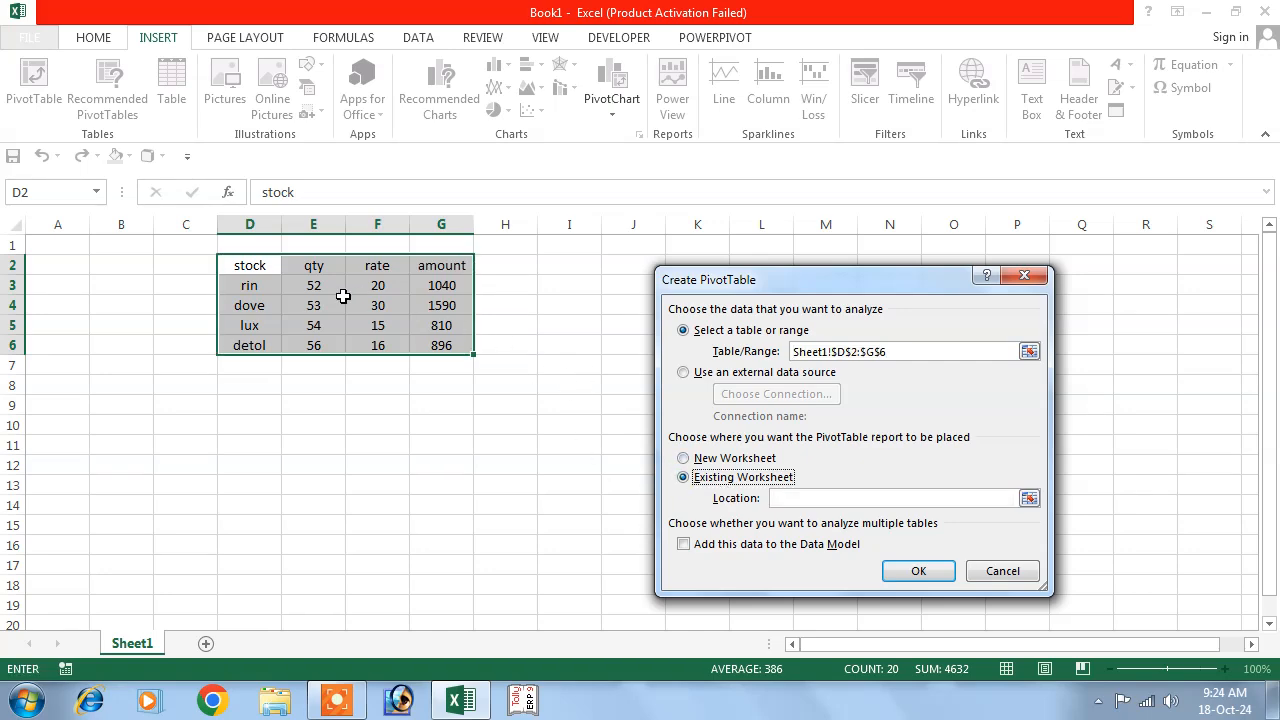
{"action": "left_click", "coordinate": [782, 494]}
{"action": "left_click", "coordinate": [556, 266]}
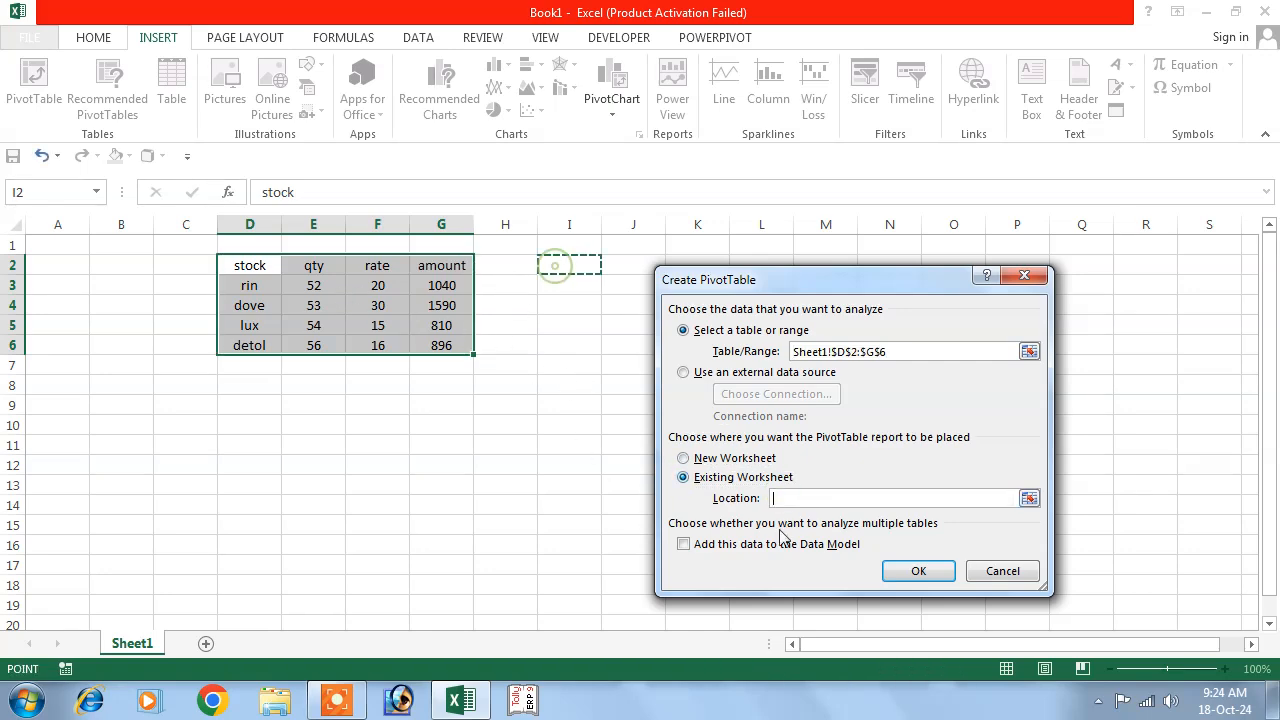
{"action": "left_click", "coordinate": [905, 571]}
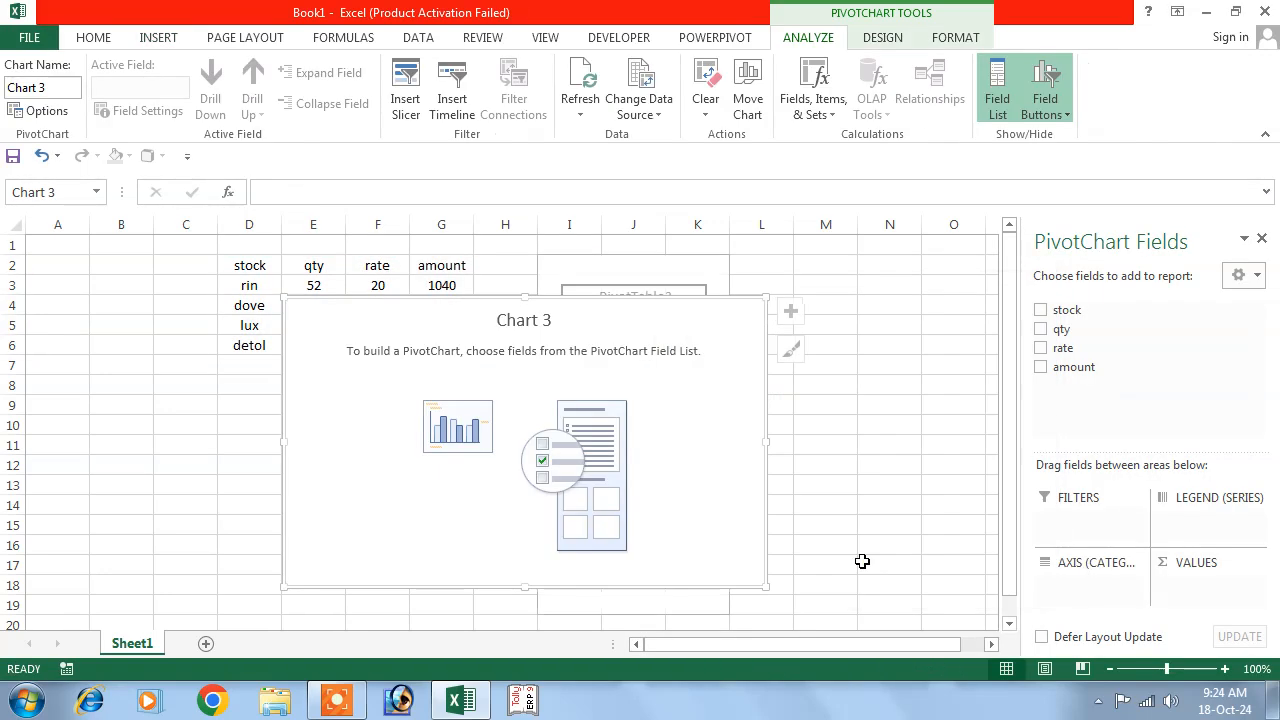
{"action": "left_click", "coordinate": [1041, 310]}
{"action": "left_click", "coordinate": [1041, 367]}
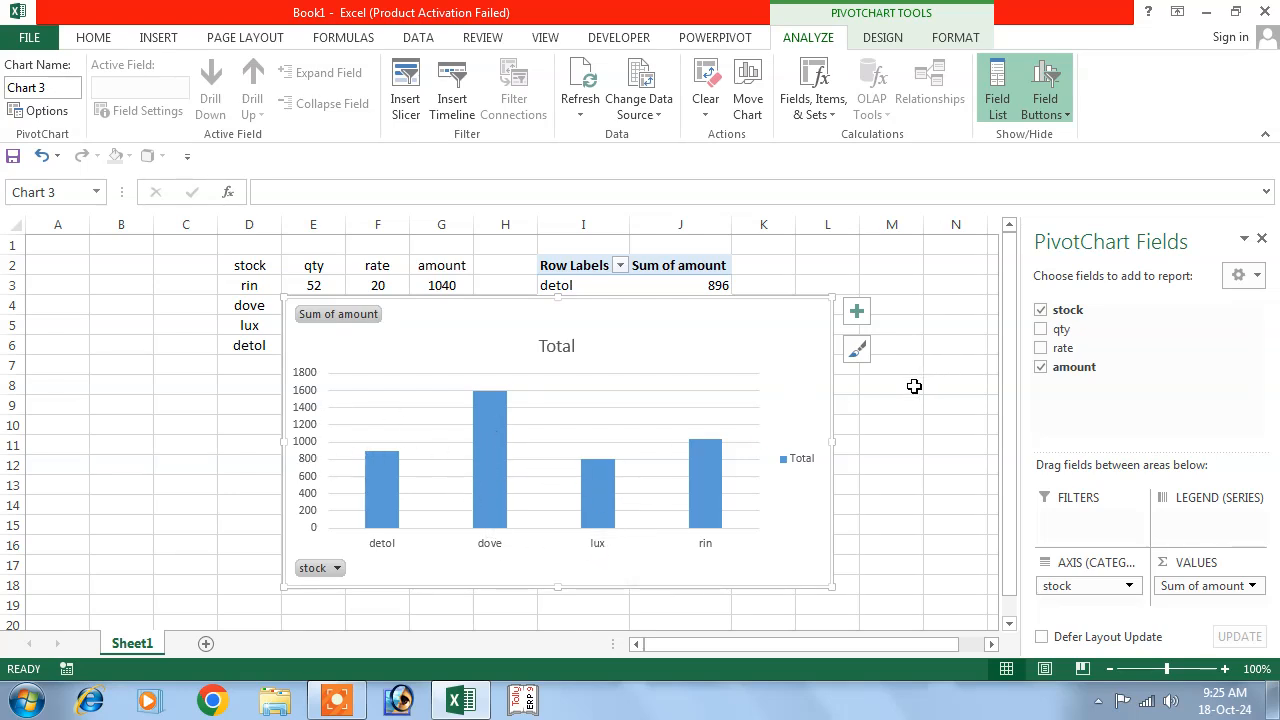
Undo the field selections and the creation of the PivotChart and PivotTable.
{"action": "key", "text": "ctrl+z"}
{"action": "key", "text": "ctrl+z"}
{"action": "key", "text": "ctrl+z"}
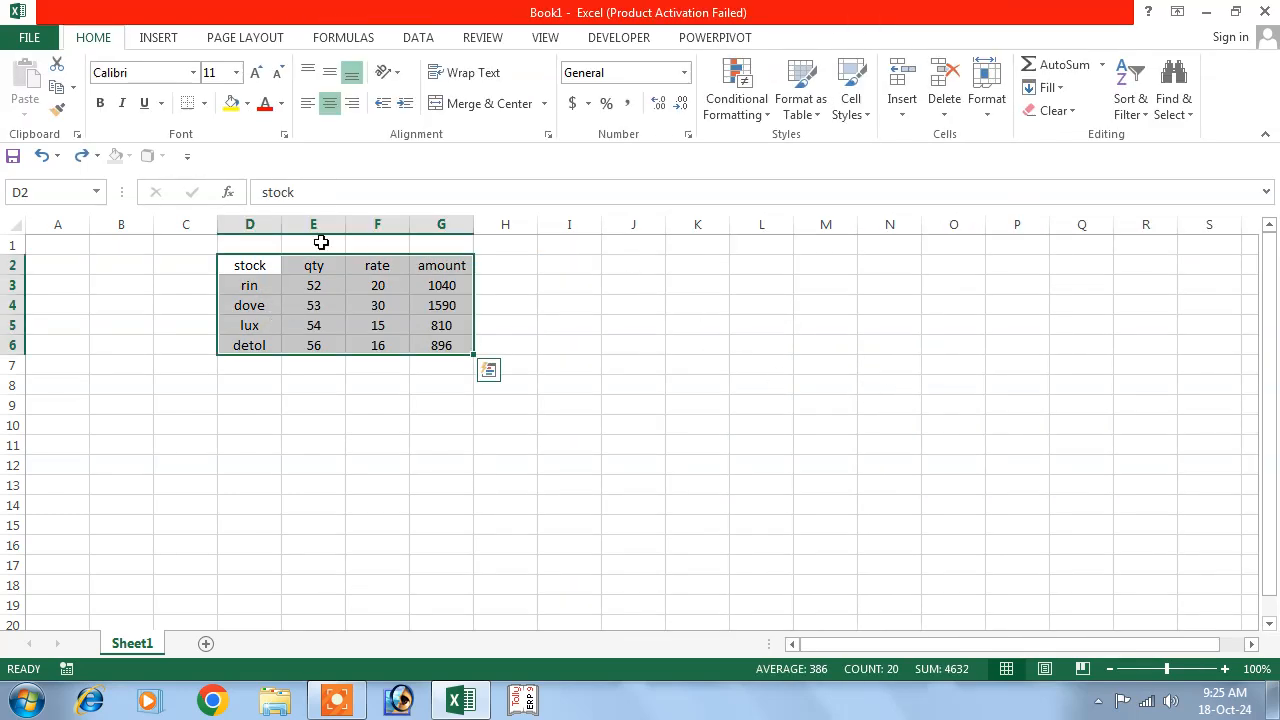
Try to insert a Power View report for the stock table, dismissing the notices.
{"action": "left_click", "coordinate": [159, 38]}
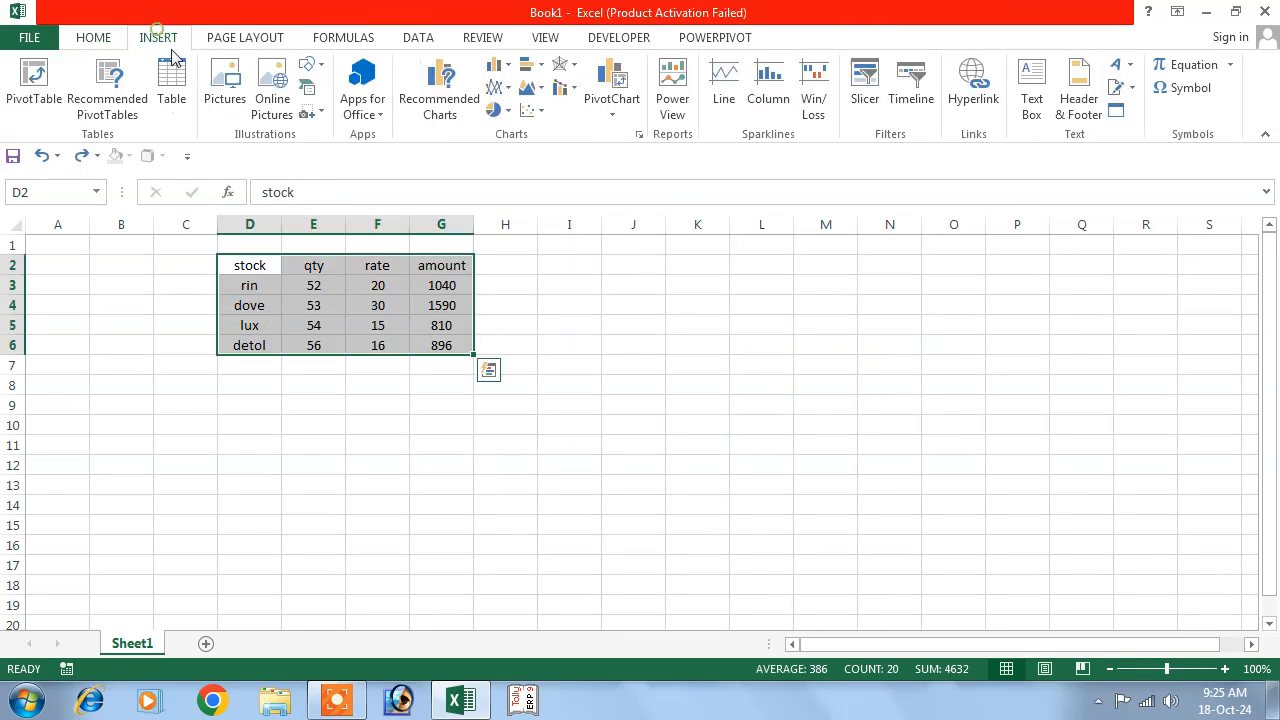
{"action": "left_click", "coordinate": [671, 108]}
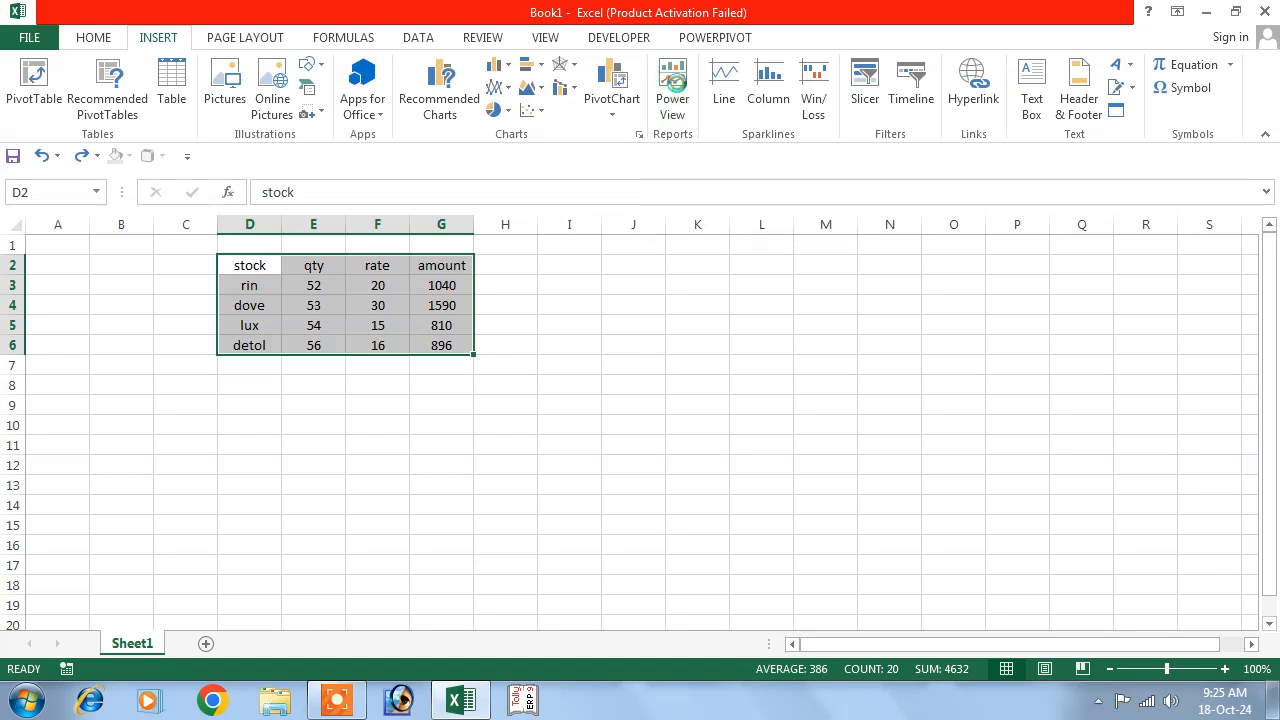
{"action": "left_click", "coordinate": [772, 388]}
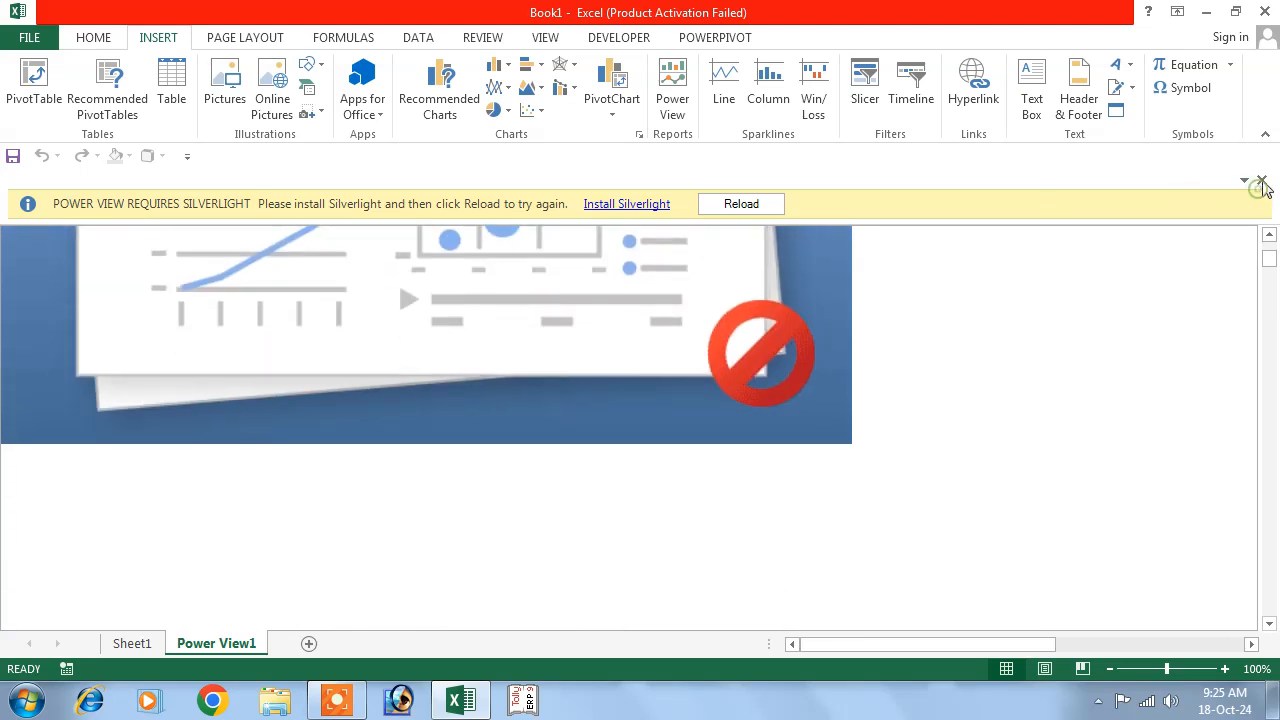
{"action": "left_click", "coordinate": [1261, 183]}
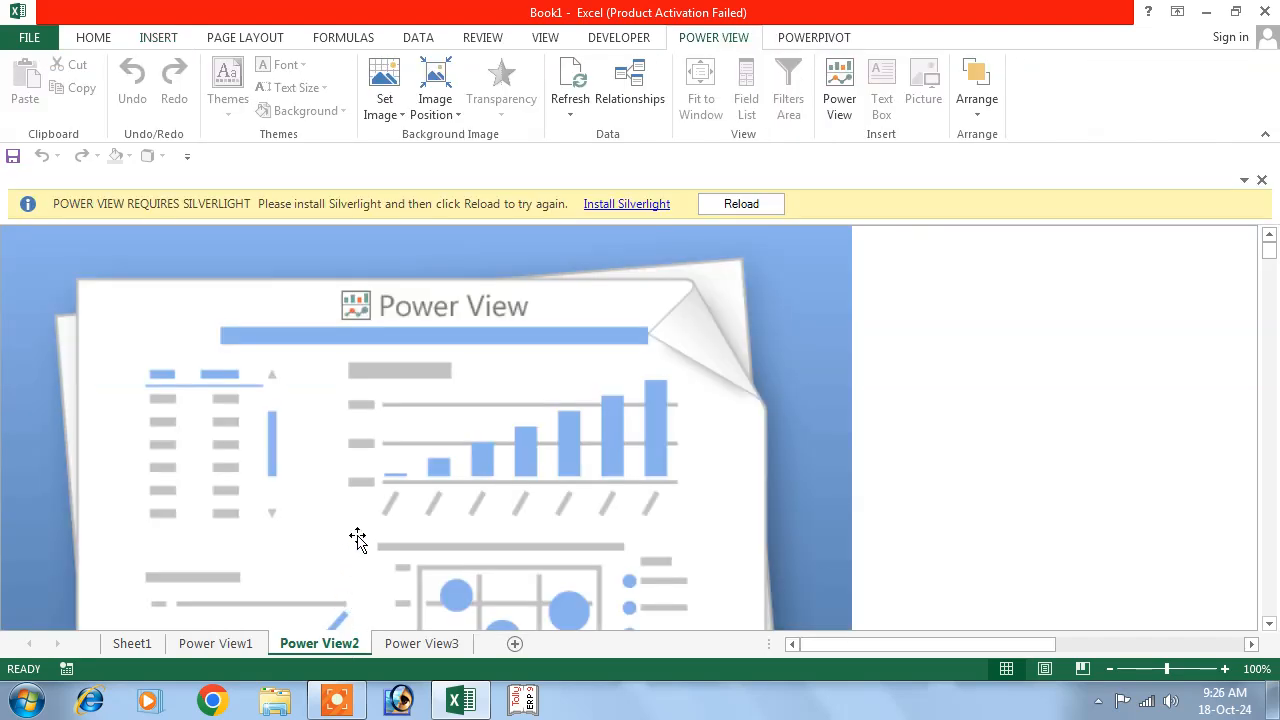
Look through the Power View1, Power View2 and Power View3 sheets.
{"action": "left_click", "coordinate": [177, 650]}
{"action": "left_click", "coordinate": [300, 643]}
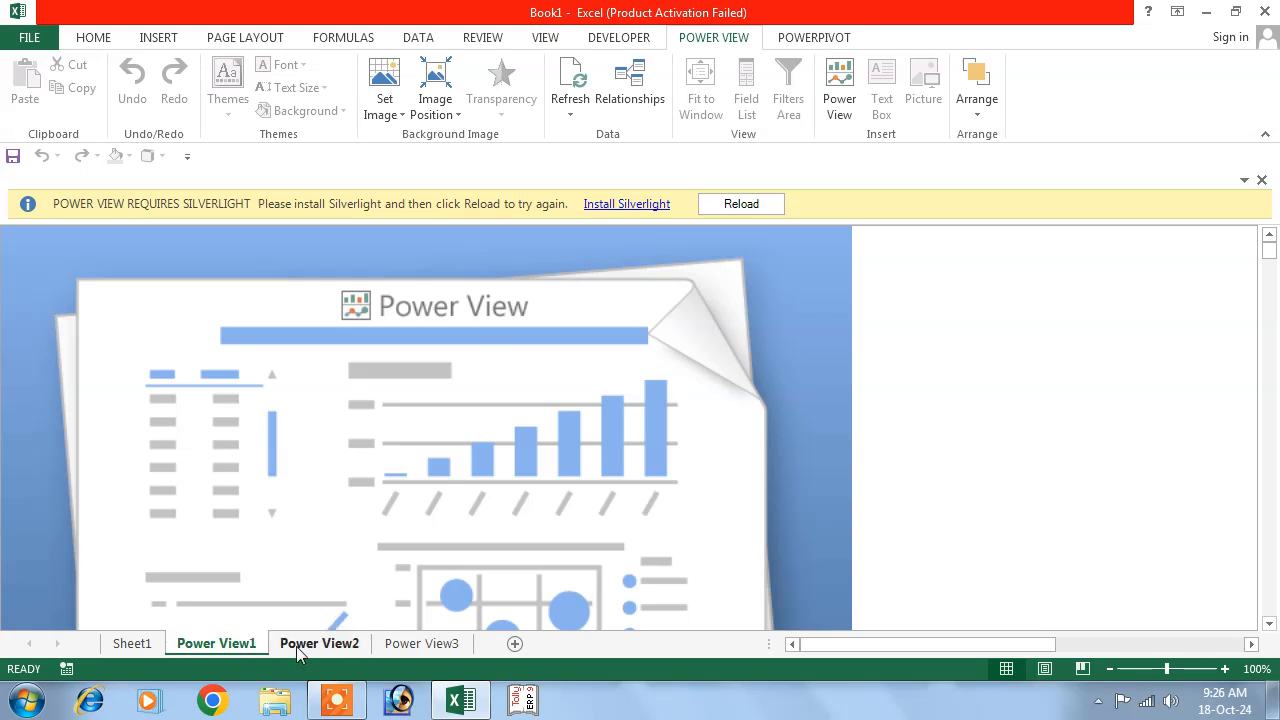
{"action": "left_click", "coordinate": [415, 645]}
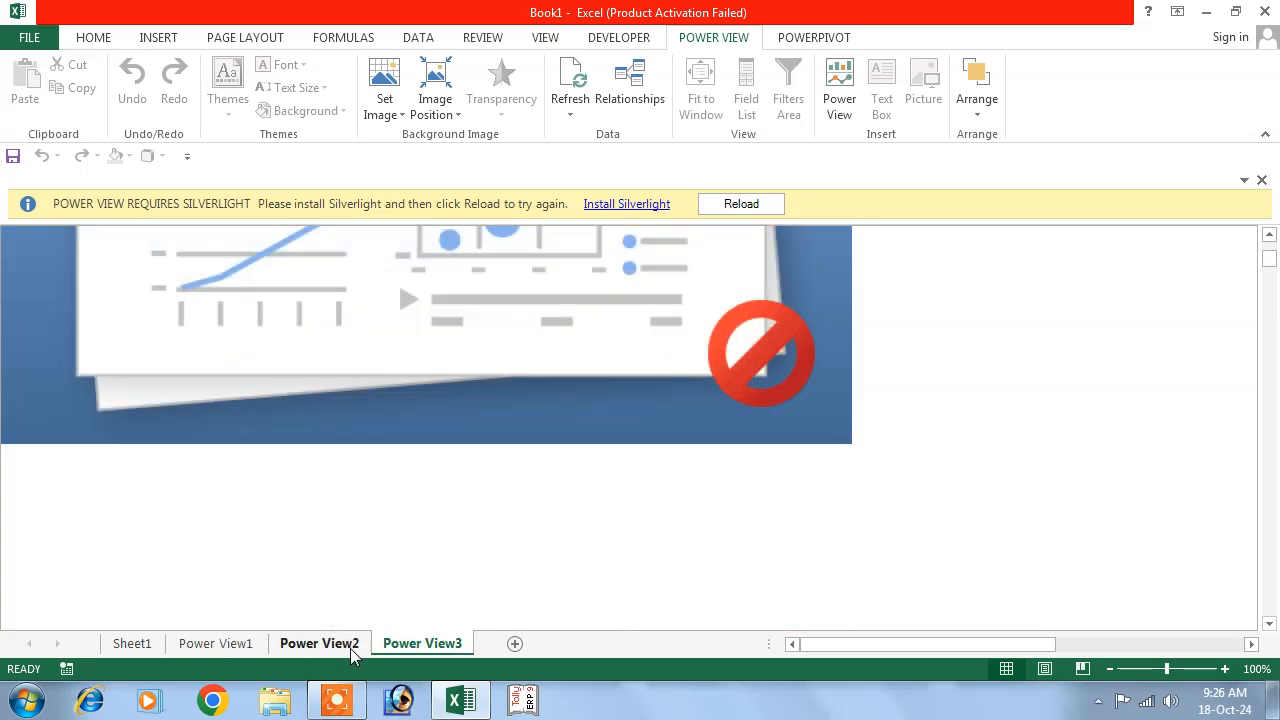
{"action": "left_click", "coordinate": [329, 651]}
Delete the Power View3, Power View2 and Power View1 sheets from the workbook.
{"action": "right_click", "coordinate": [452, 650]}
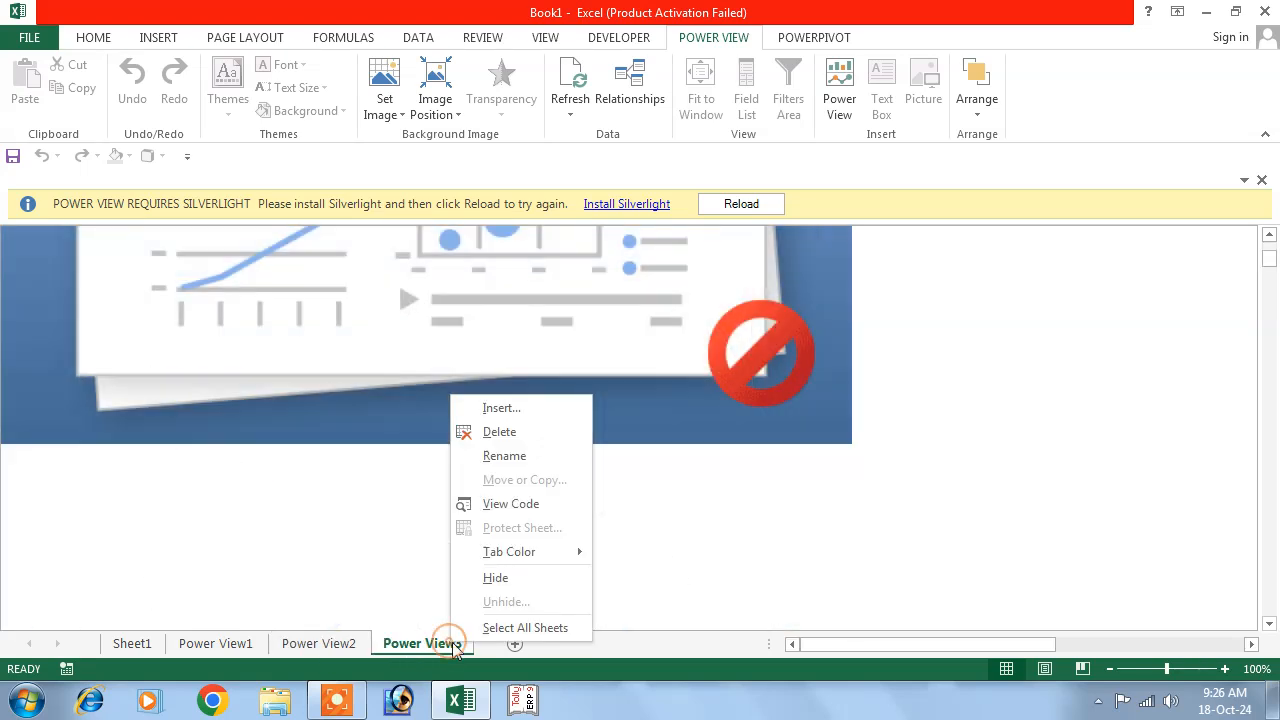
{"action": "left_click", "coordinate": [499, 432]}
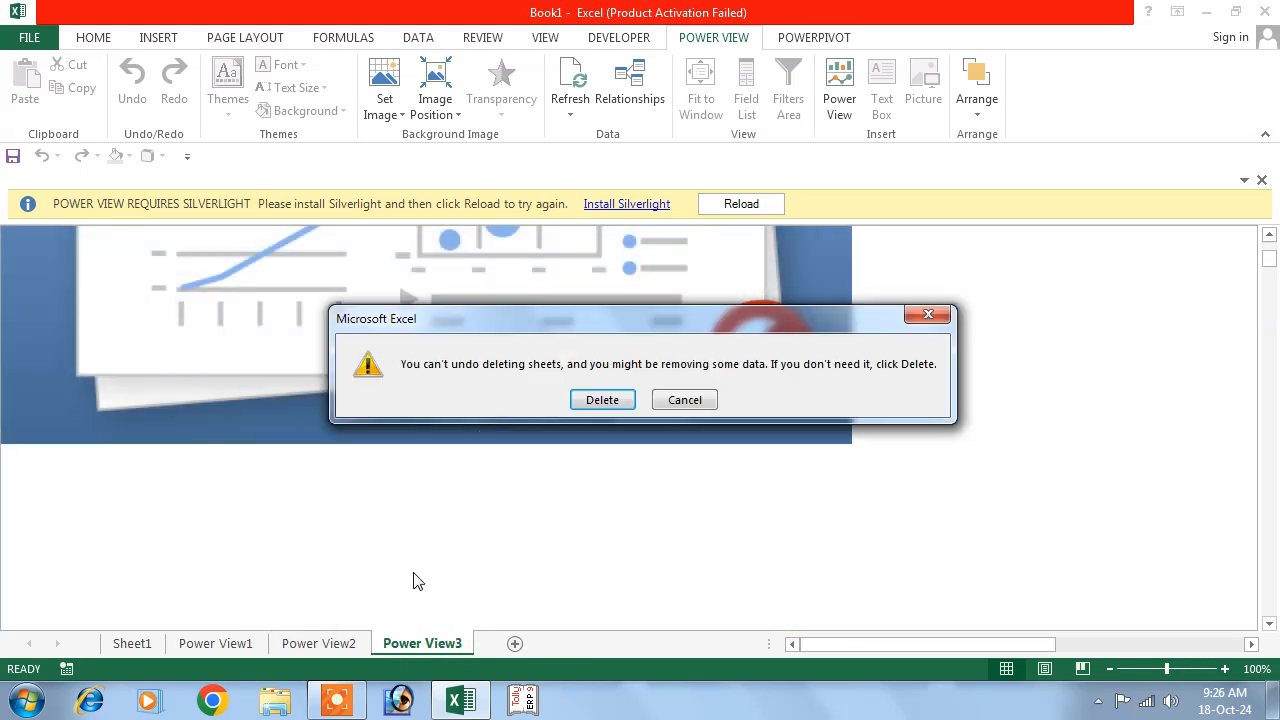
{"action": "left_click", "coordinate": [603, 397]}
{"action": "right_click", "coordinate": [340, 645]}
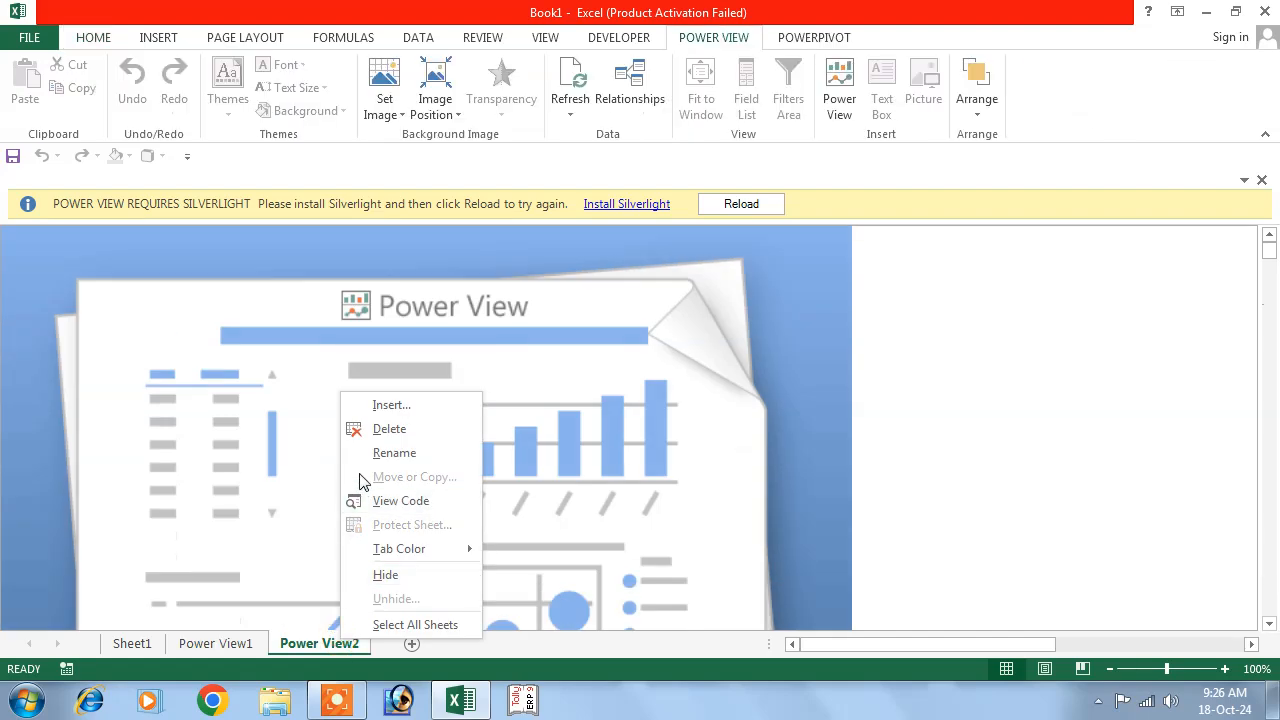
{"action": "left_click", "coordinate": [365, 430]}
{"action": "left_click", "coordinate": [603, 399]}
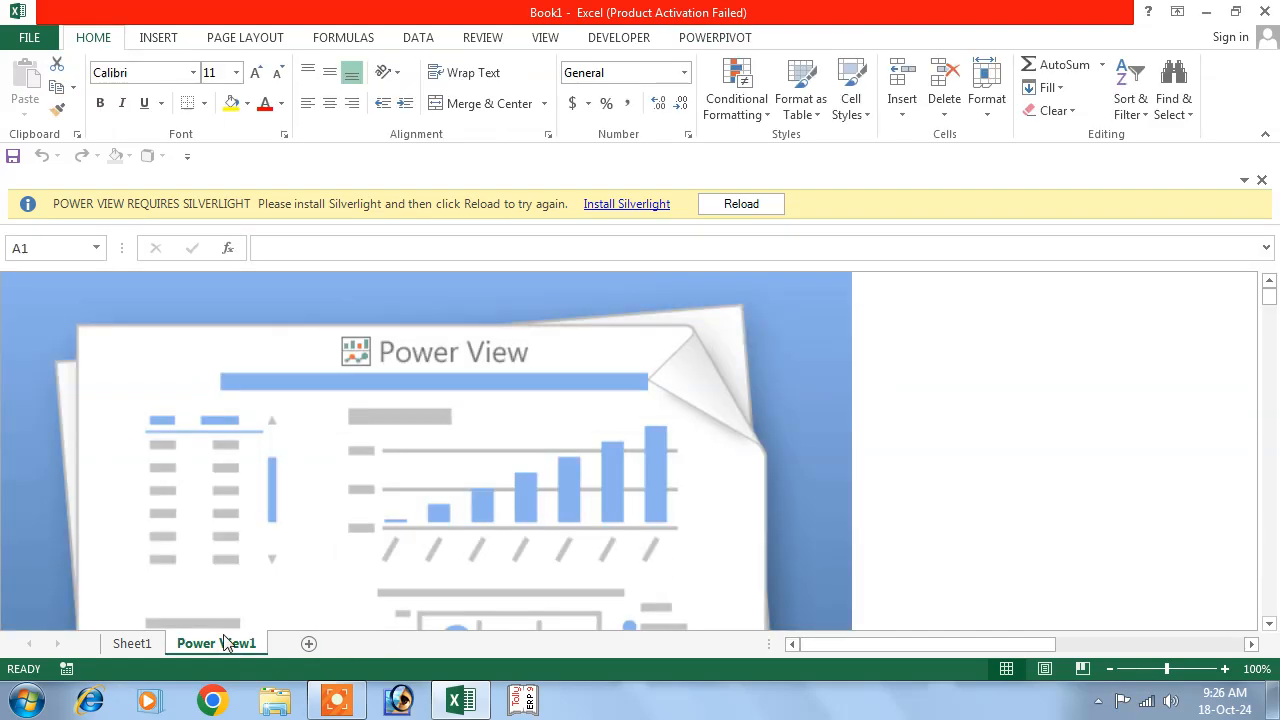
{"action": "right_click", "coordinate": [220, 645]}
{"action": "left_click", "coordinate": [266, 430]}
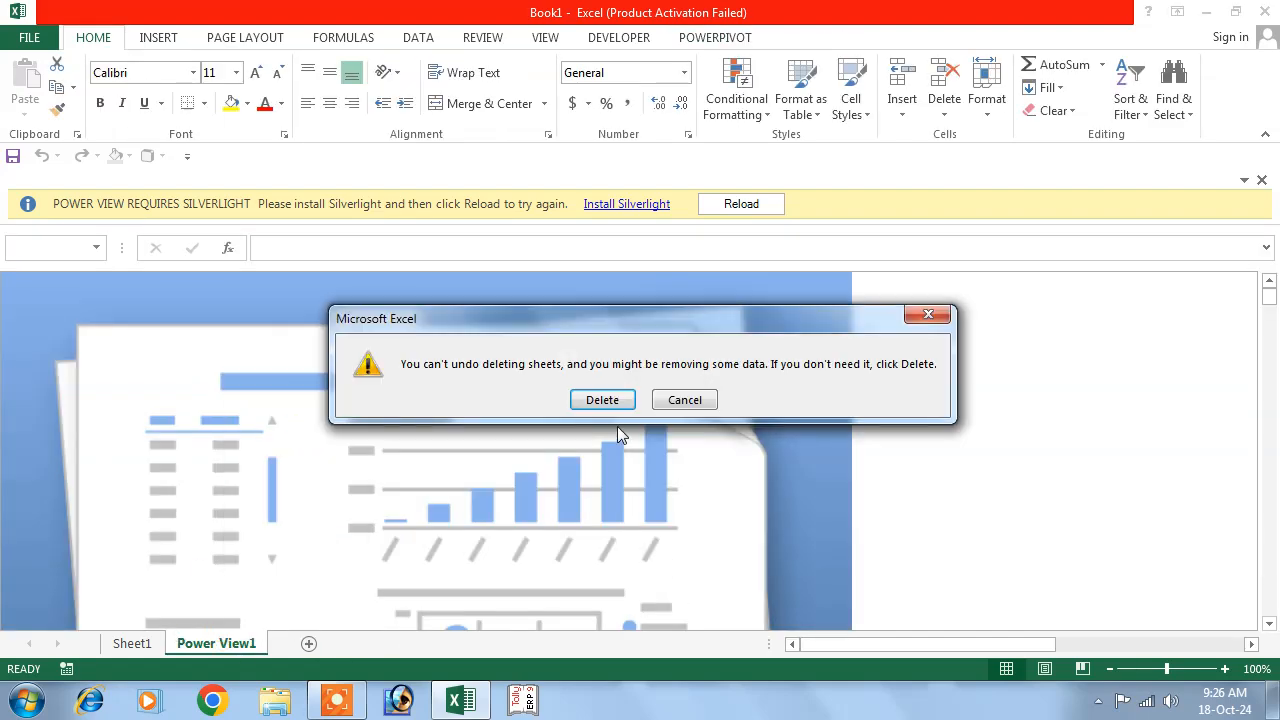
{"action": "left_click", "coordinate": [580, 399]}
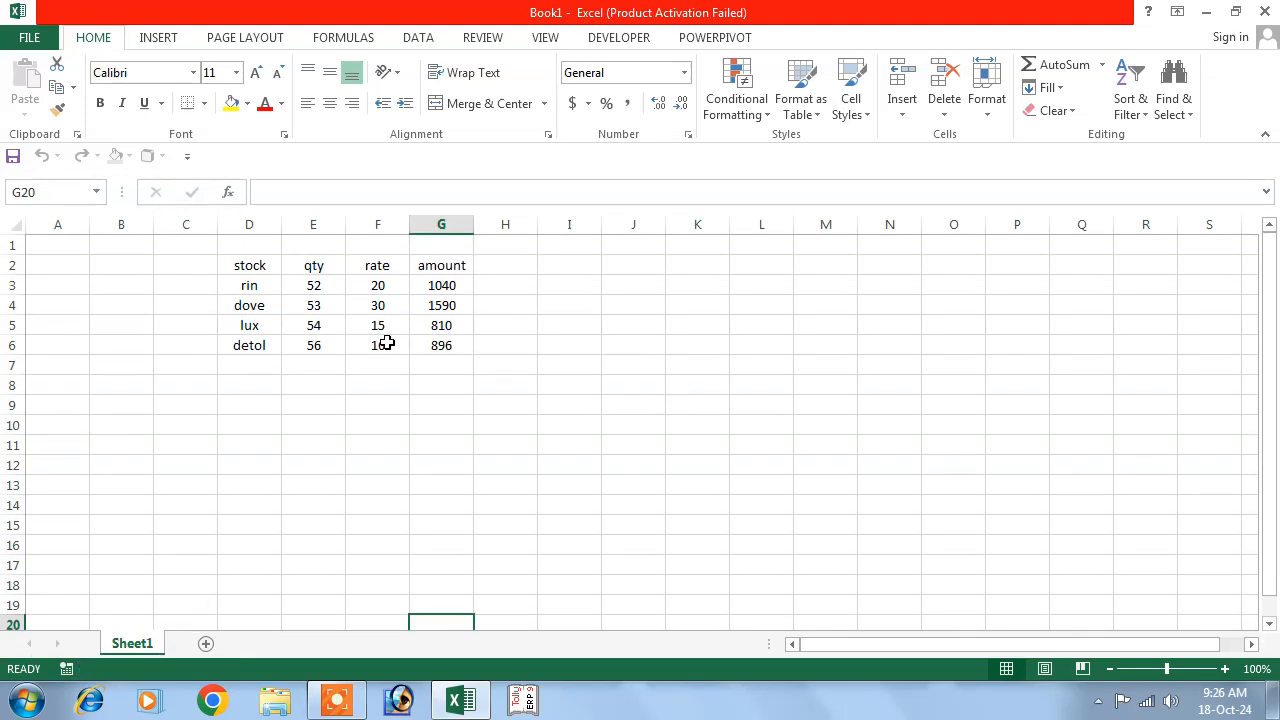
Enter the heading "column" in cell H2 beside the amount heading.
{"action": "left_click_drag", "start_coordinate": [249, 271], "coordinate": [425, 348]}
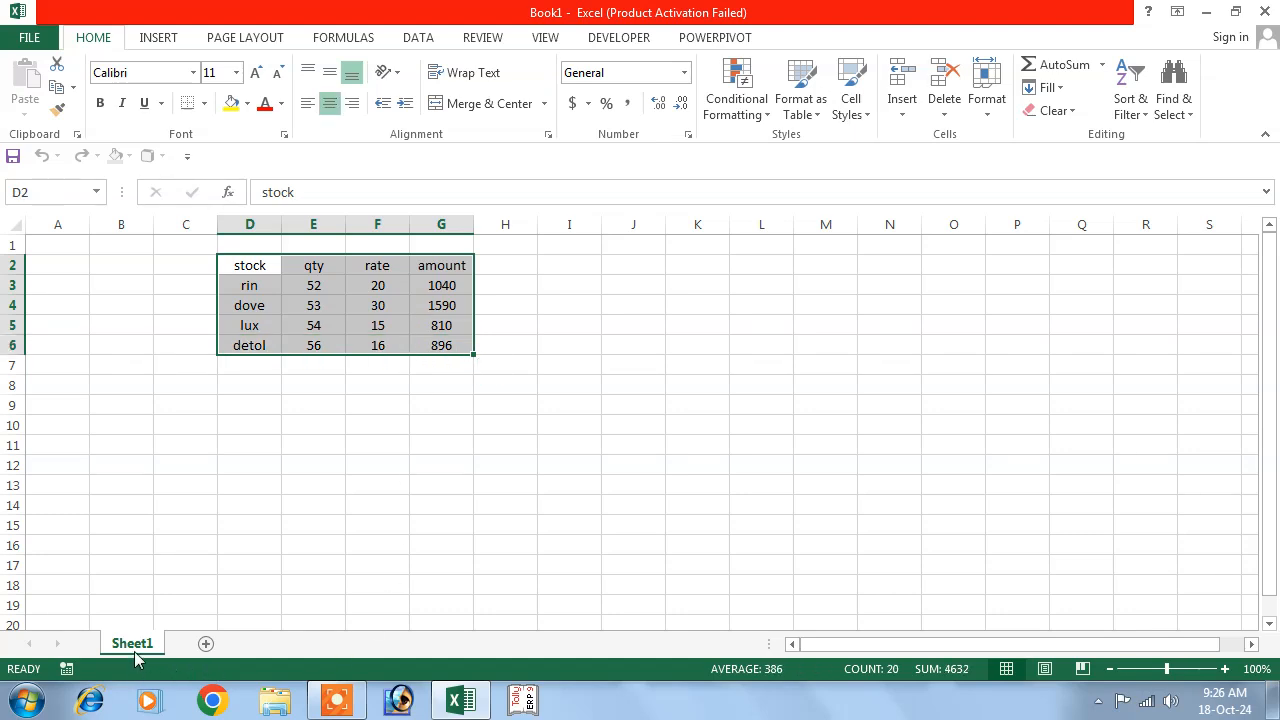
{"action": "left_click", "coordinate": [157, 38]}
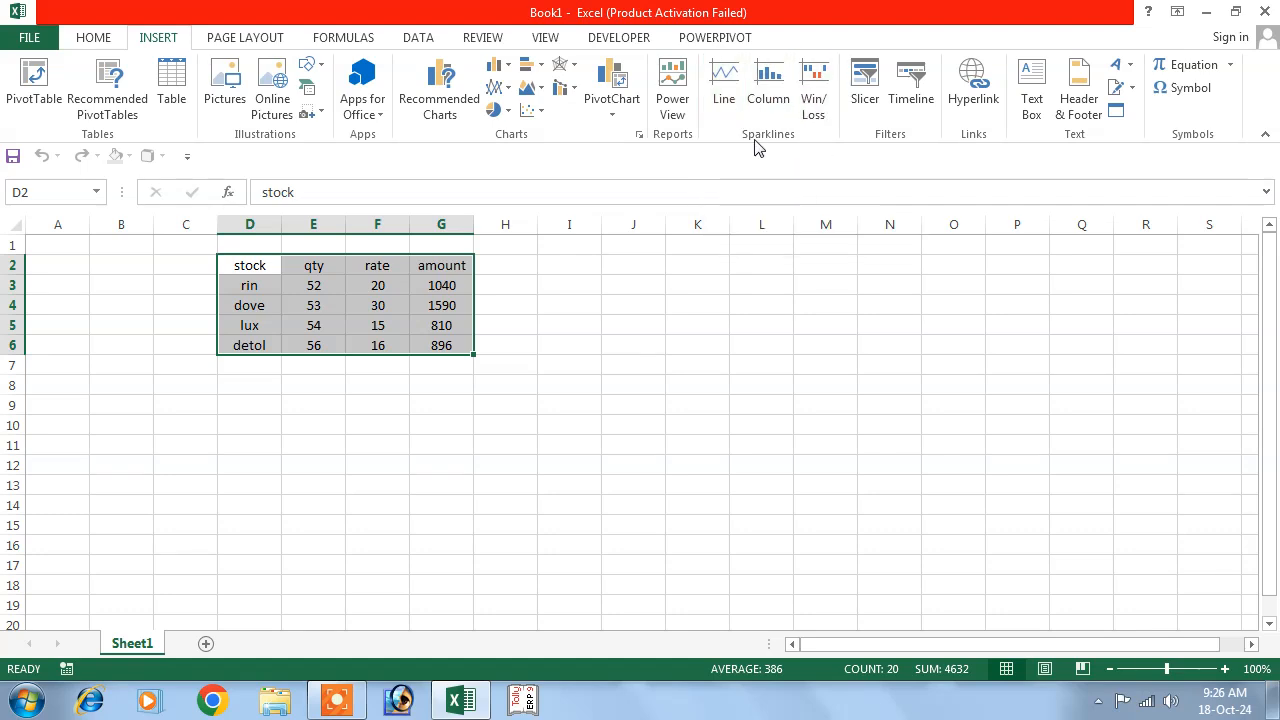
{"action": "left_click", "coordinate": [512, 340]}
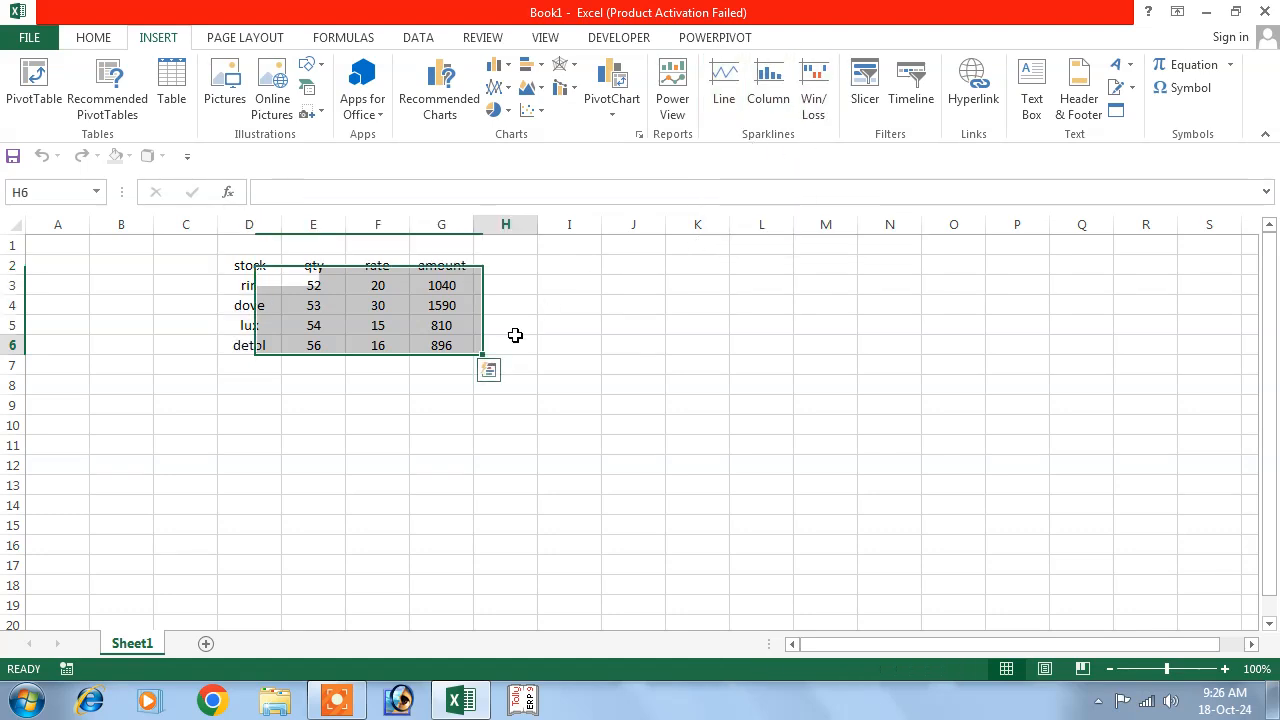
{"action": "left_click", "coordinate": [510, 268]}
{"action": "type", "text": "c"}
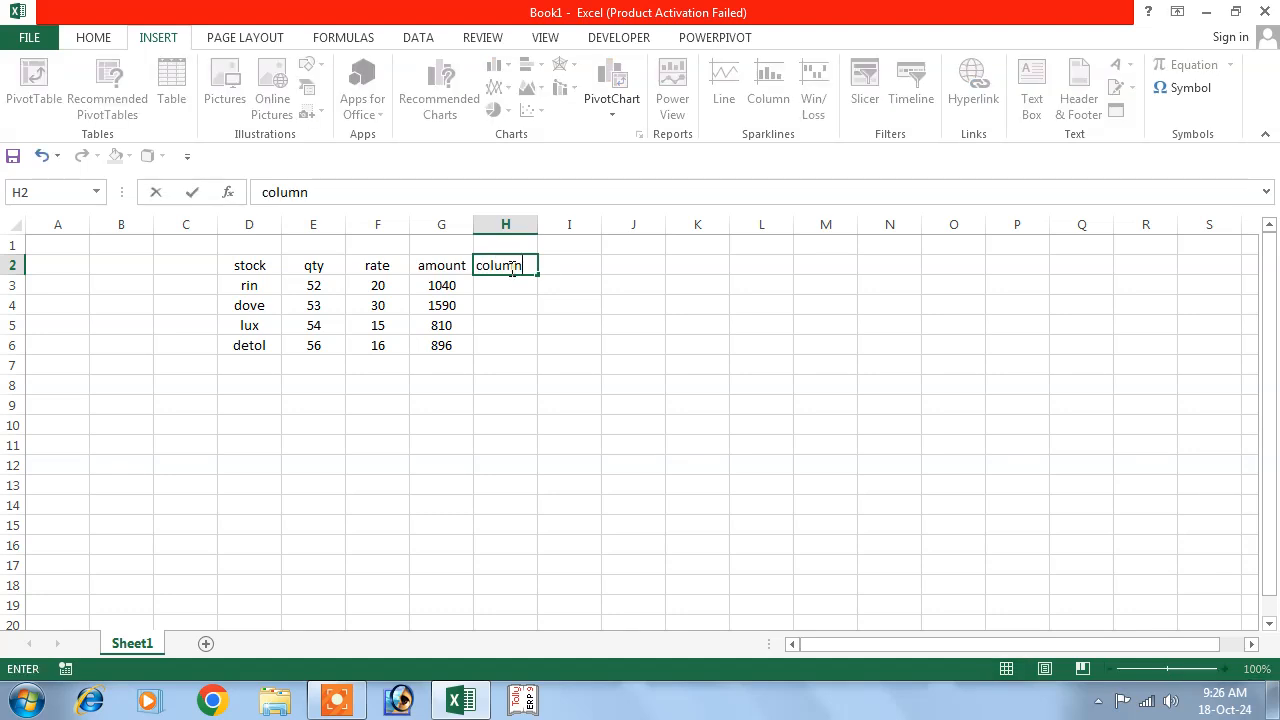
{"action": "type", "text": "olumn"}
{"action": "left_click", "coordinate": [486, 340]}
Insert a line sparkline in cell H3 using the rin row's data range D3:G3.
{"action": "left_click", "coordinate": [495, 293]}
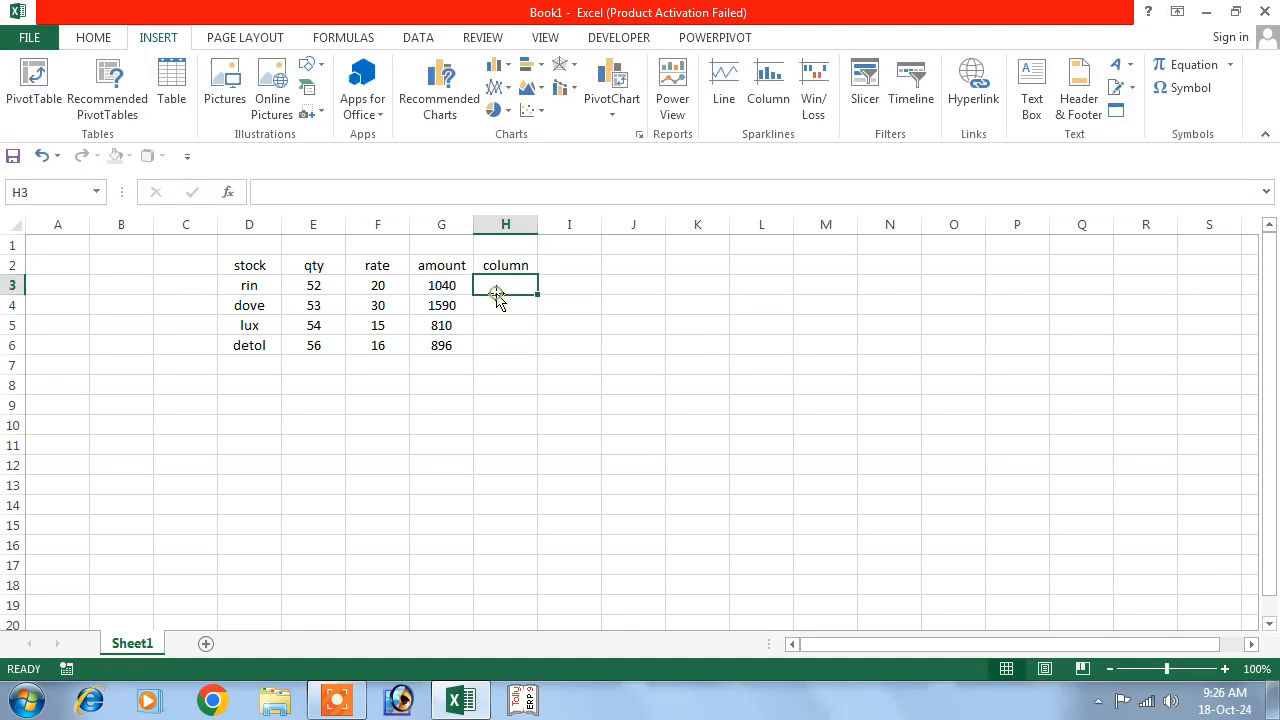
{"action": "left_click", "coordinate": [726, 100]}
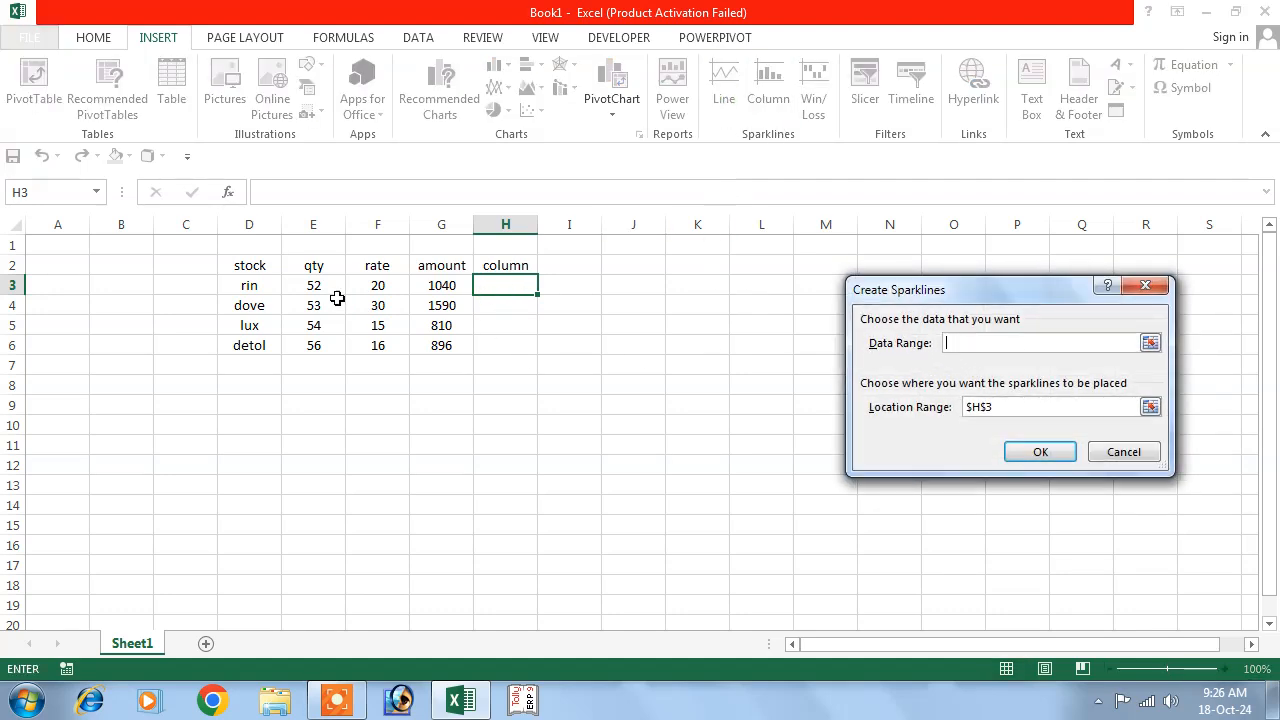
{"action": "left_click_drag", "start_coordinate": [257, 266], "coordinate": [423, 283]}
{"action": "left_click_drag", "start_coordinate": [257, 286], "coordinate": [444, 286]}
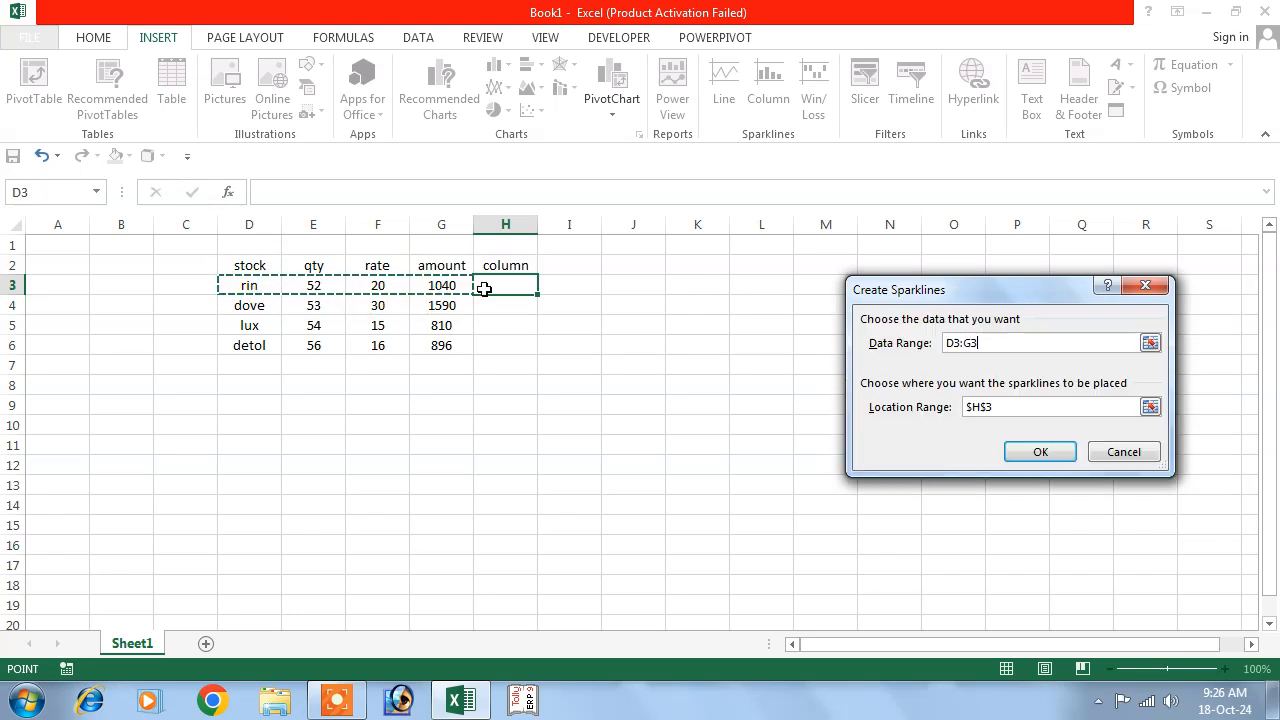
{"action": "left_click", "coordinate": [1025, 456]}
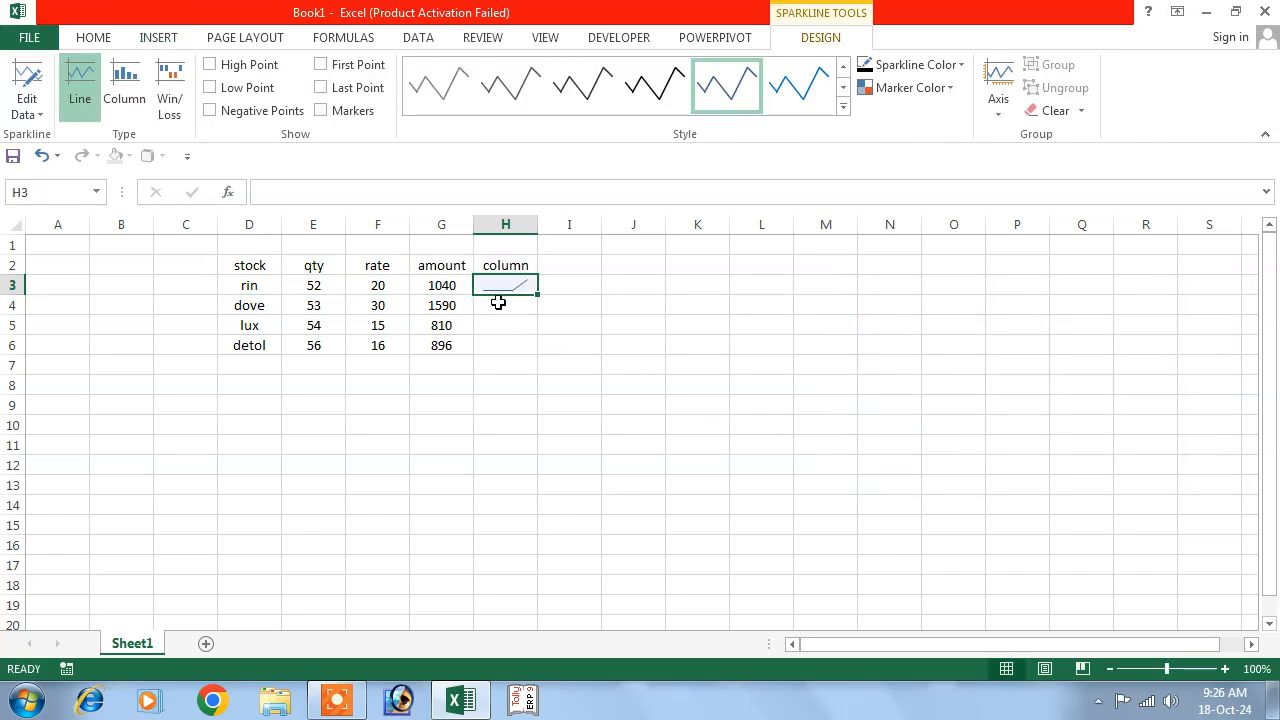
Apply the black line style to the sparkline in H3 and fill it down through H6.
{"action": "left_click", "coordinate": [843, 107]}
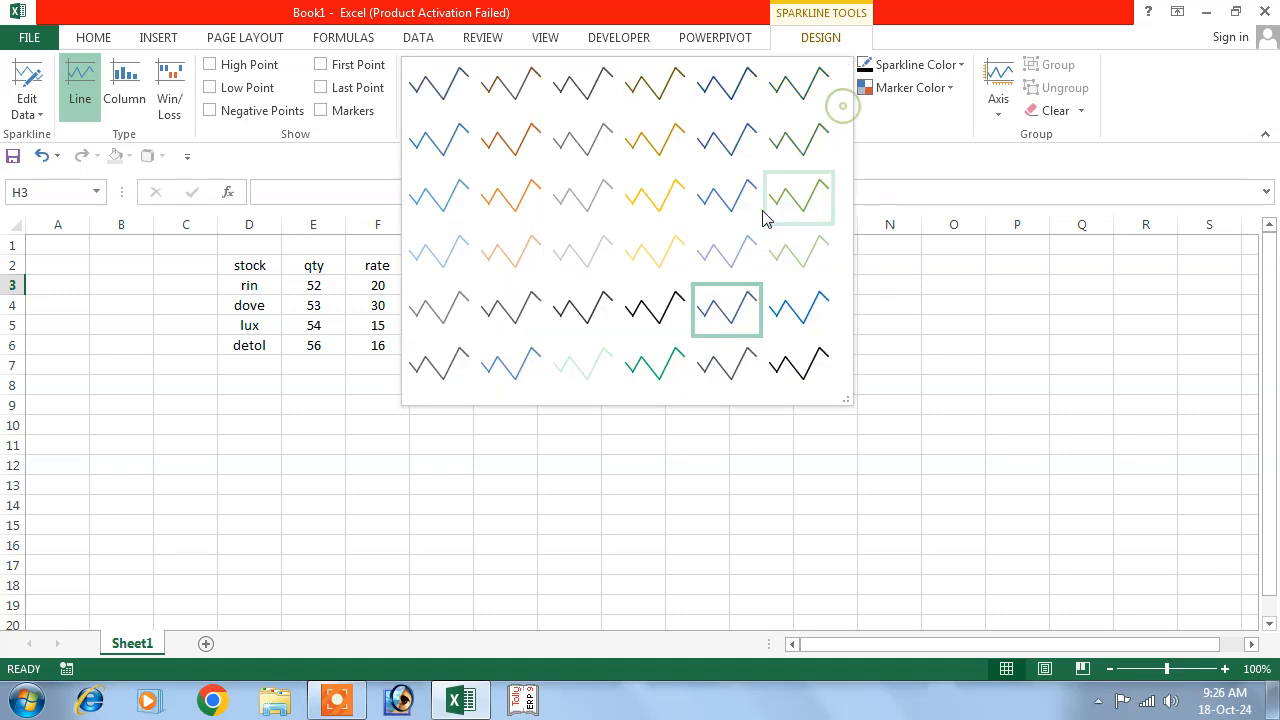
{"action": "left_click", "coordinate": [657, 345]}
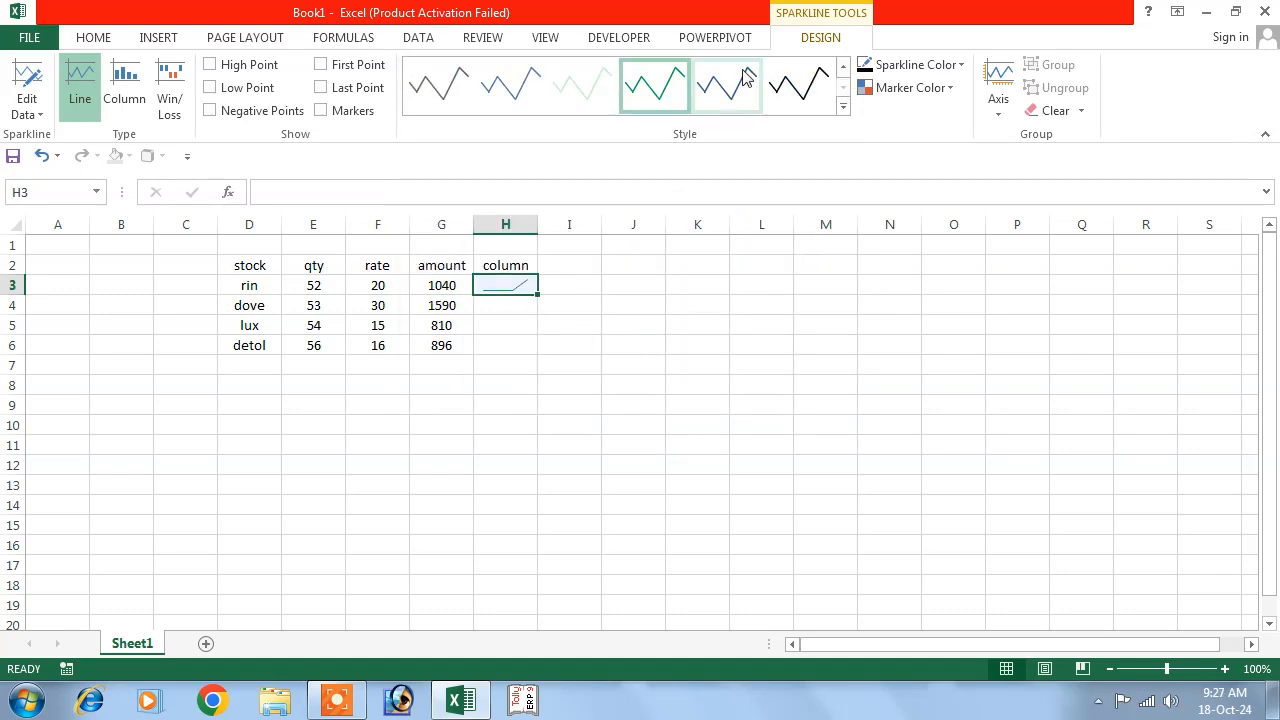
{"action": "left_click", "coordinate": [790, 88]}
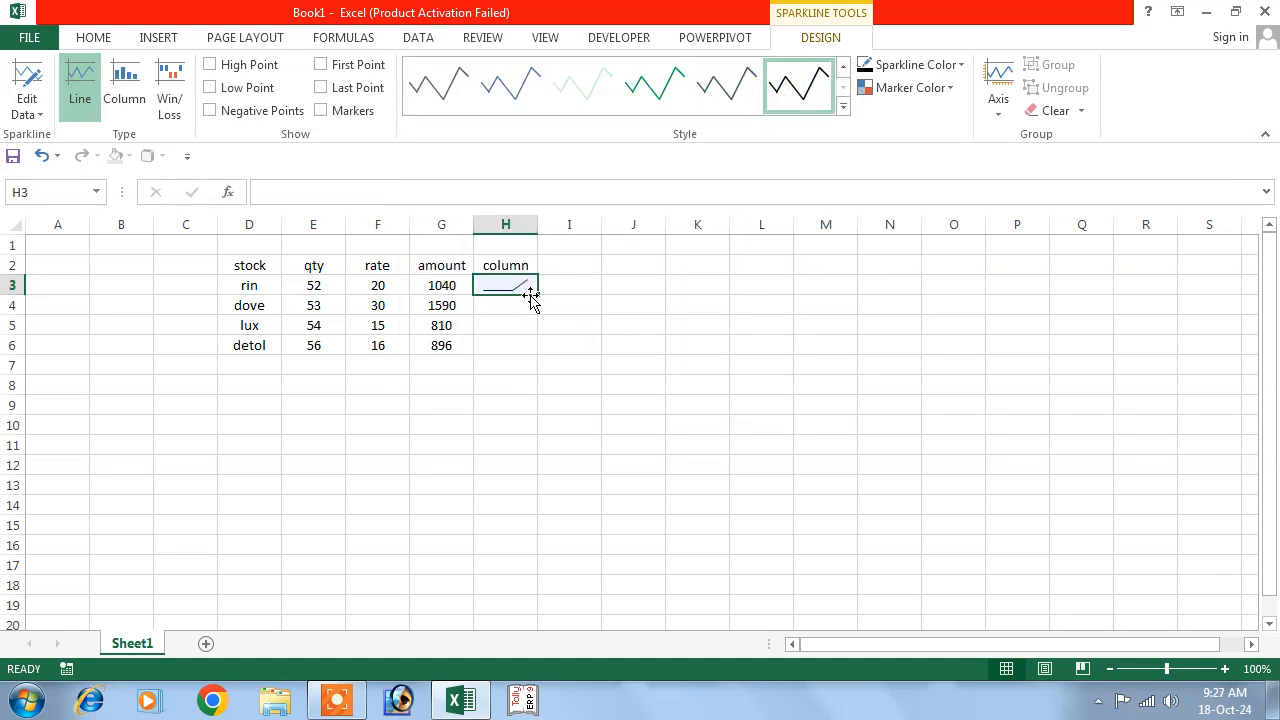
{"action": "left_click_drag", "start_coordinate": [537, 297], "coordinate": [538, 357]}
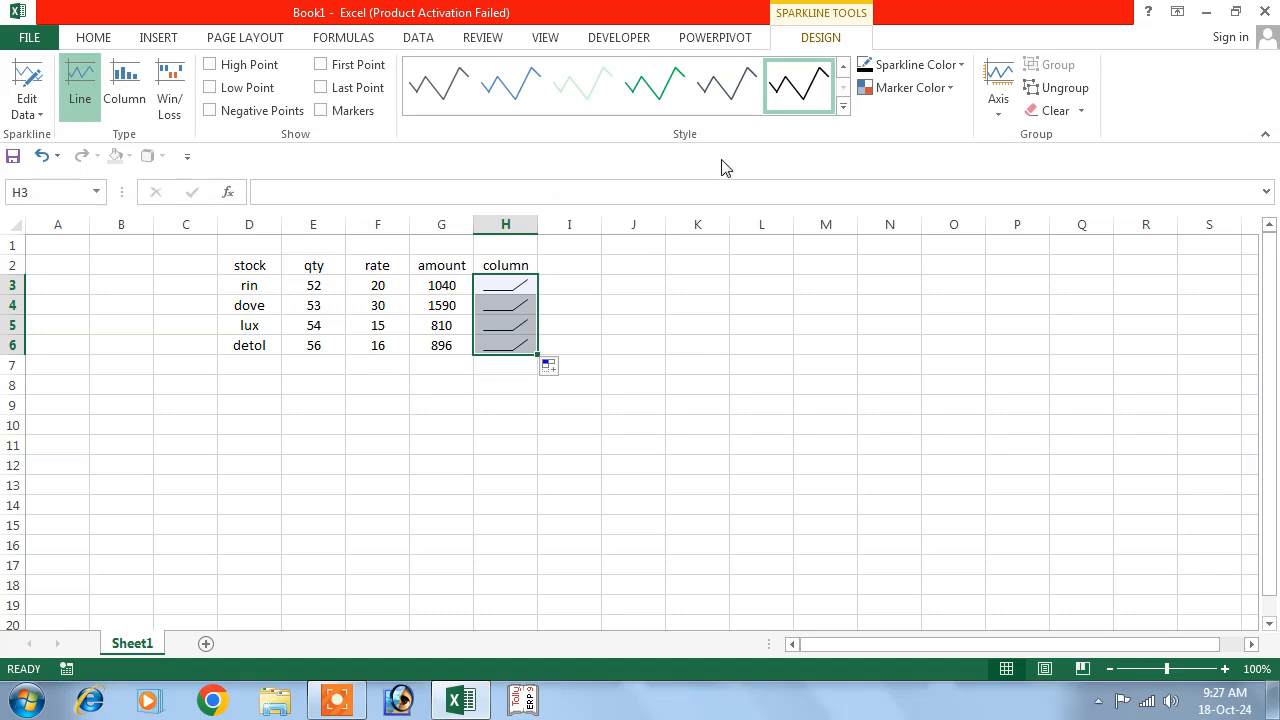
Set the low point marker colour of the line sparklines in H3:H6 to red.
{"action": "left_click", "coordinate": [935, 89]}
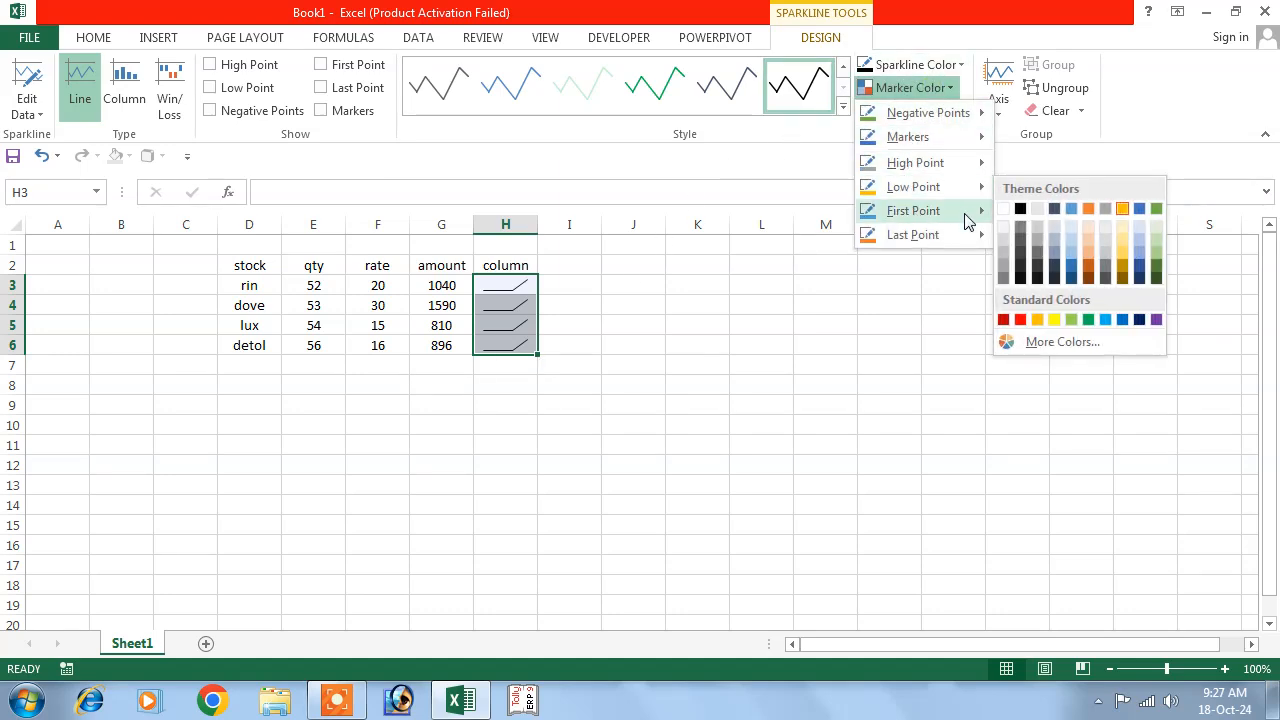
{"action": "left_click", "coordinate": [1020, 320]}
{"action": "left_click", "coordinate": [694, 333]}
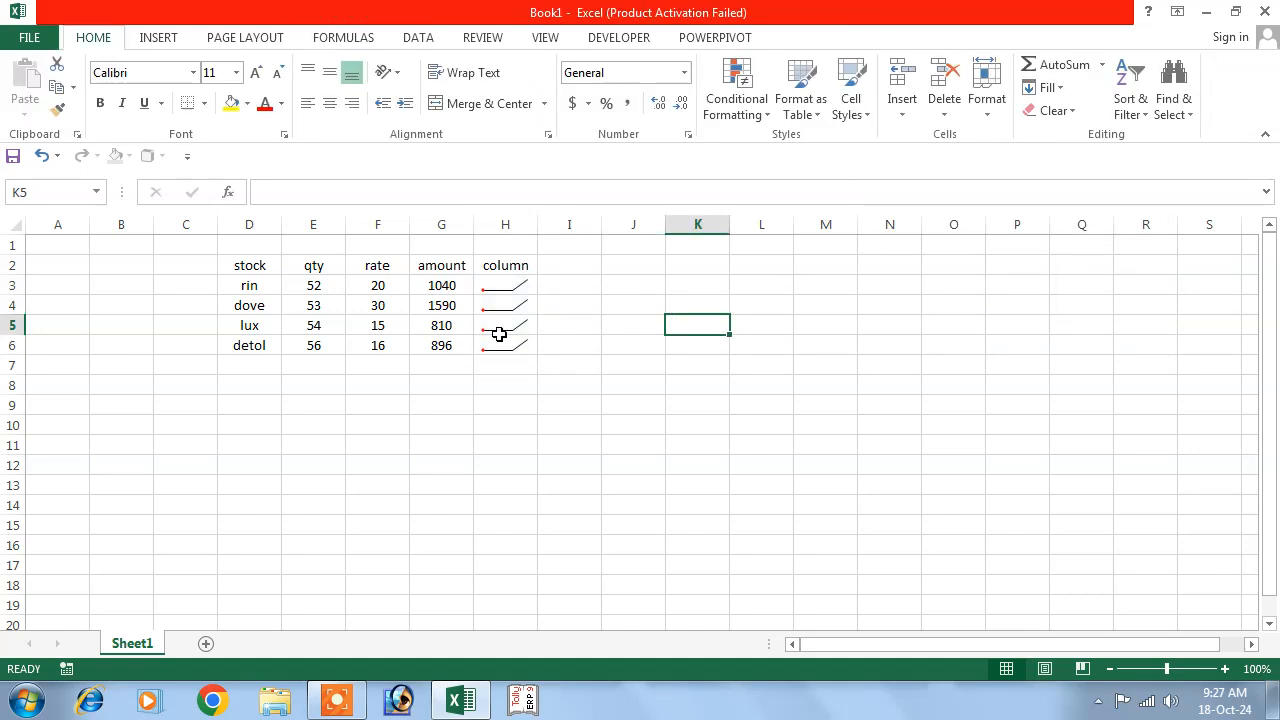
{"action": "left_click", "coordinate": [505, 287]}
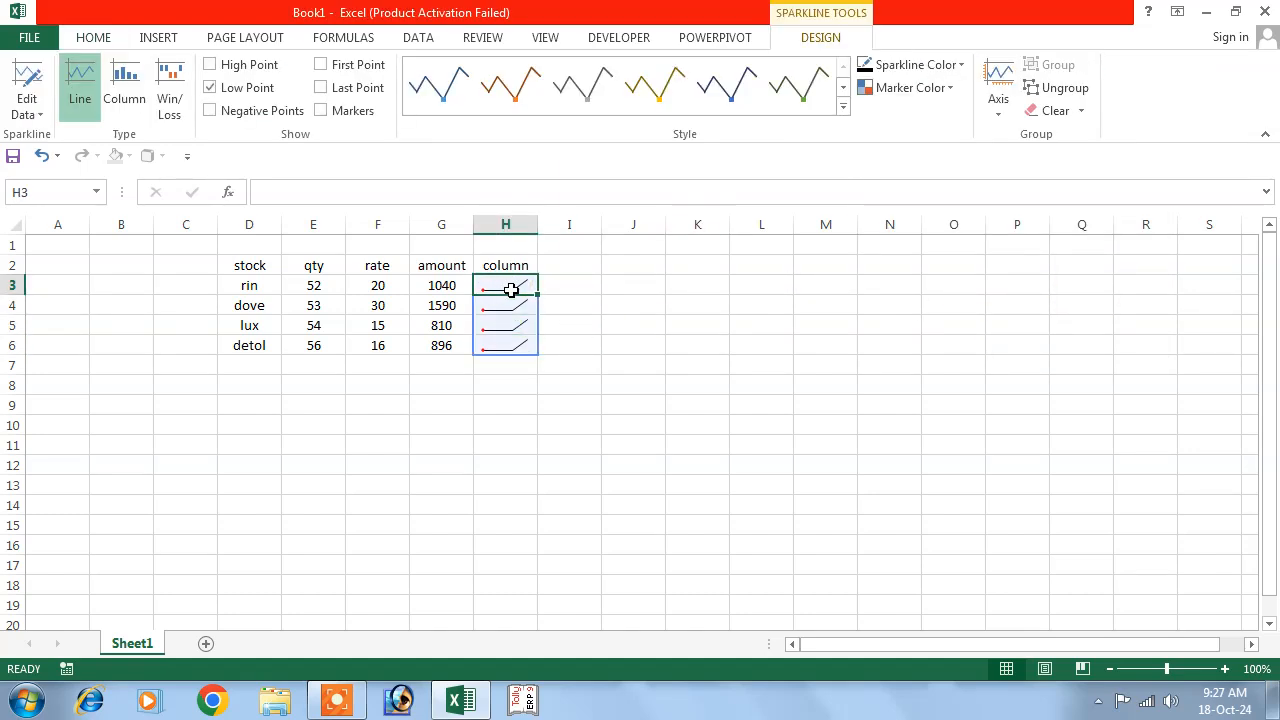
Undo the line sparkline formatting, fill and insertion until column H is empty below its heading.
{"action": "key", "text": "ctrl+z"}
{"action": "key", "text": "ctrl+z"}
{"action": "key", "text": "ctrl+z"}
{"action": "key", "text": "ctrl+z"}
{"action": "key", "text": "ctrl+z"}
{"action": "key", "text": "ctrl+z"}
{"action": "key", "text": "ctrl+z"}
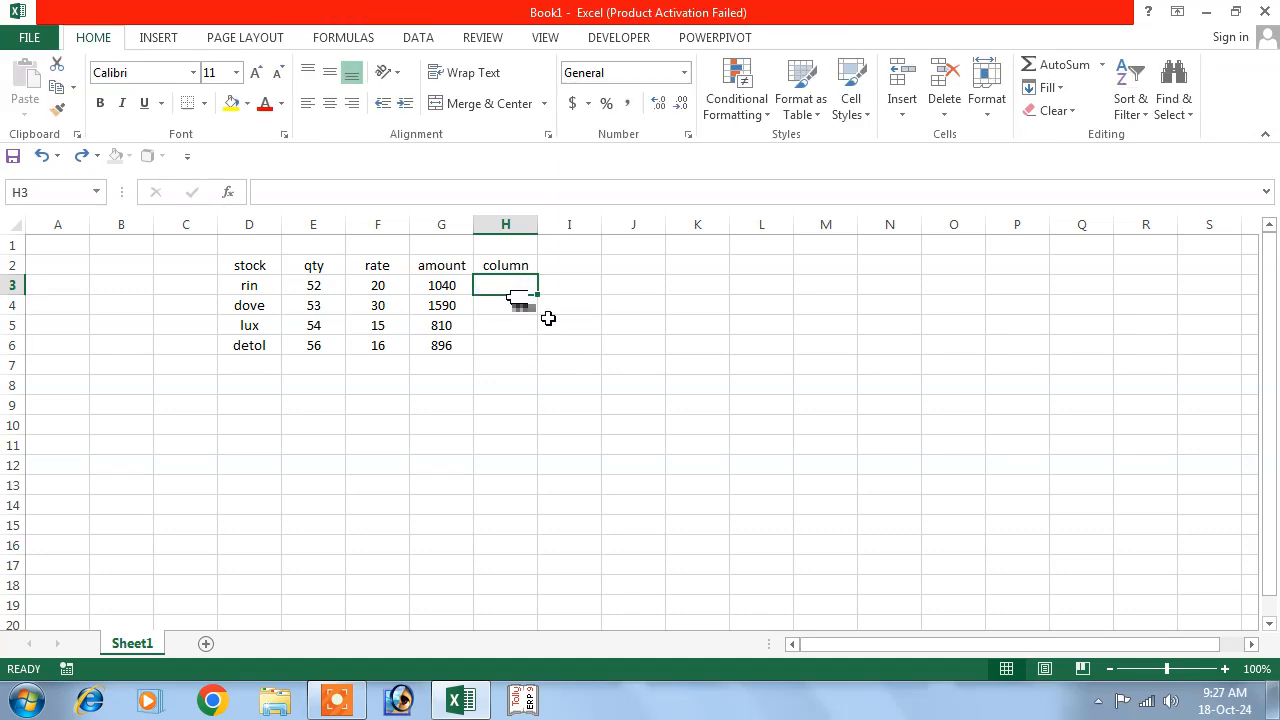
Insert a column sparkline in H3 from data range D3:G3 and fill it down through H6.
{"action": "left_click", "coordinate": [168, 40]}
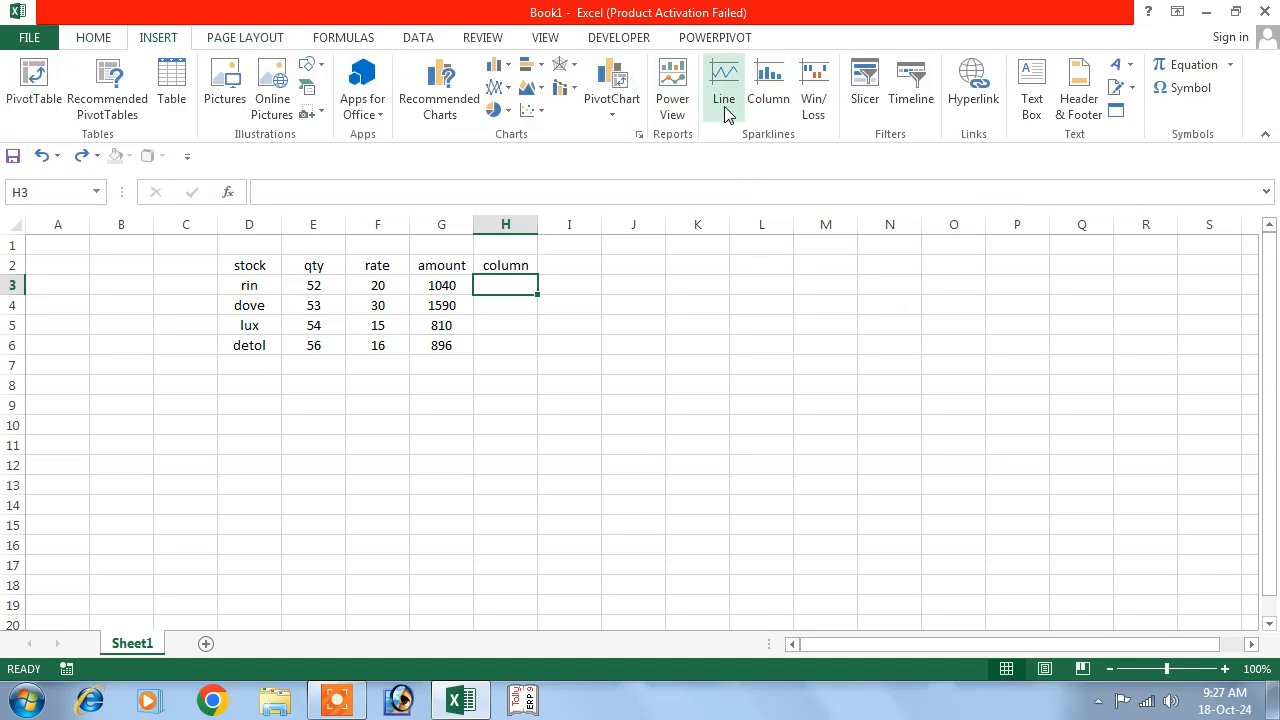
{"action": "left_click", "coordinate": [768, 106]}
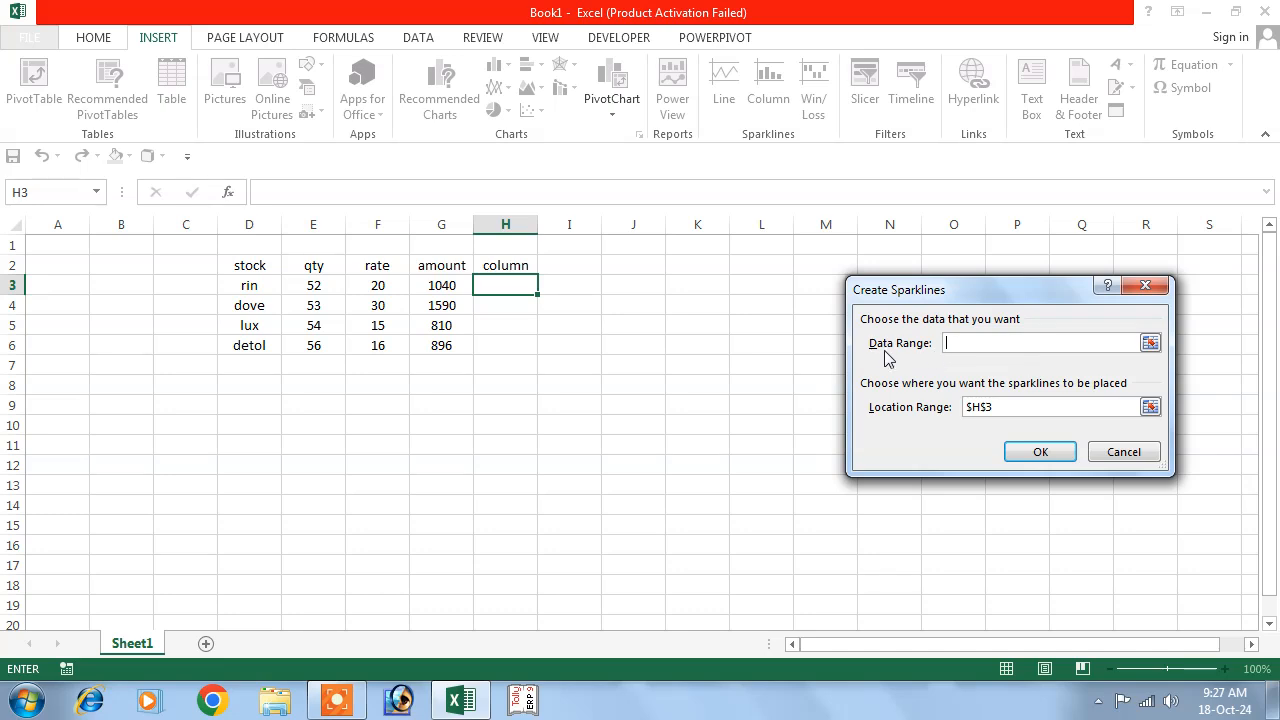
{"action": "left_click_drag", "start_coordinate": [272, 292], "coordinate": [437, 289]}
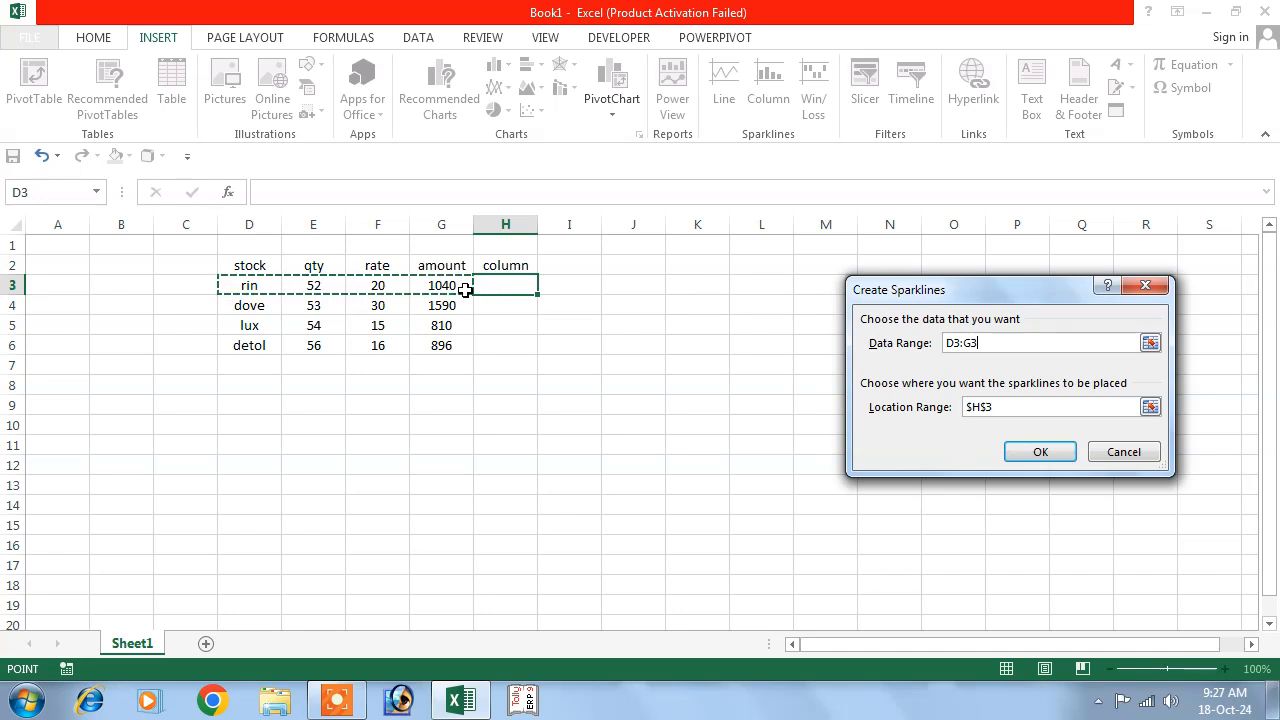
{"action": "left_click", "coordinate": [1031, 456]}
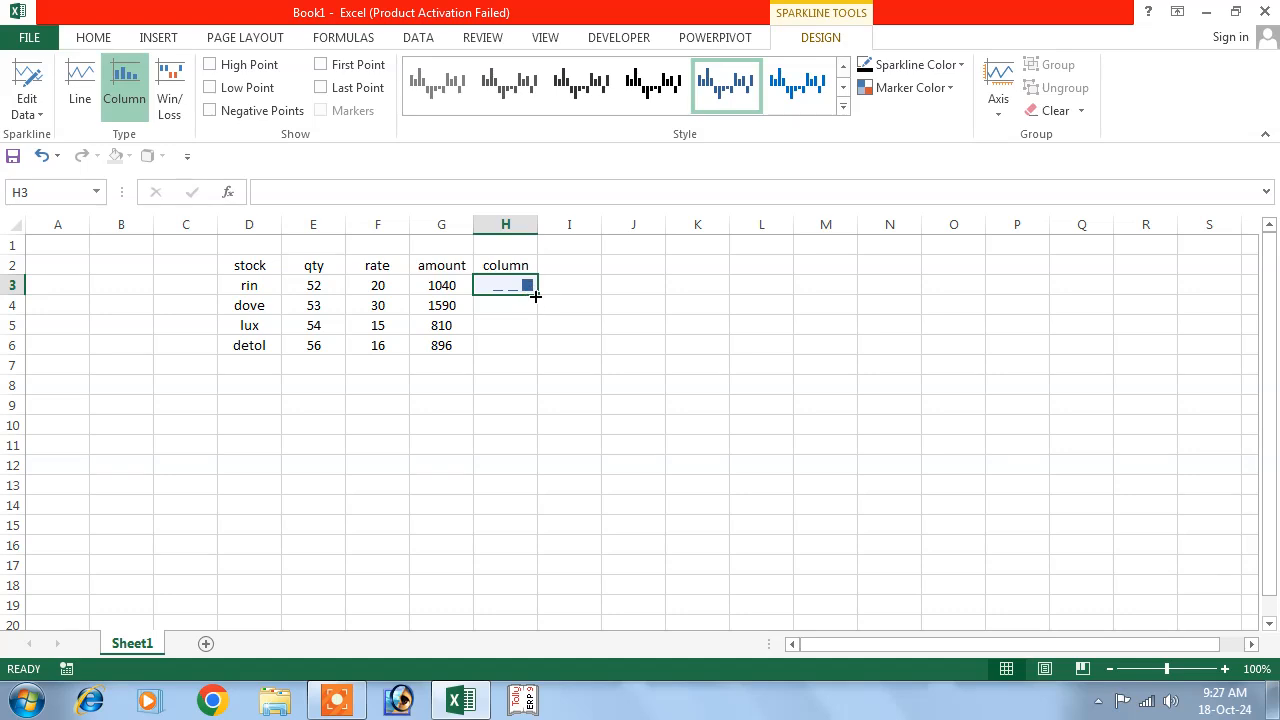
{"action": "left_click_drag", "start_coordinate": [538, 296], "coordinate": [536, 352]}
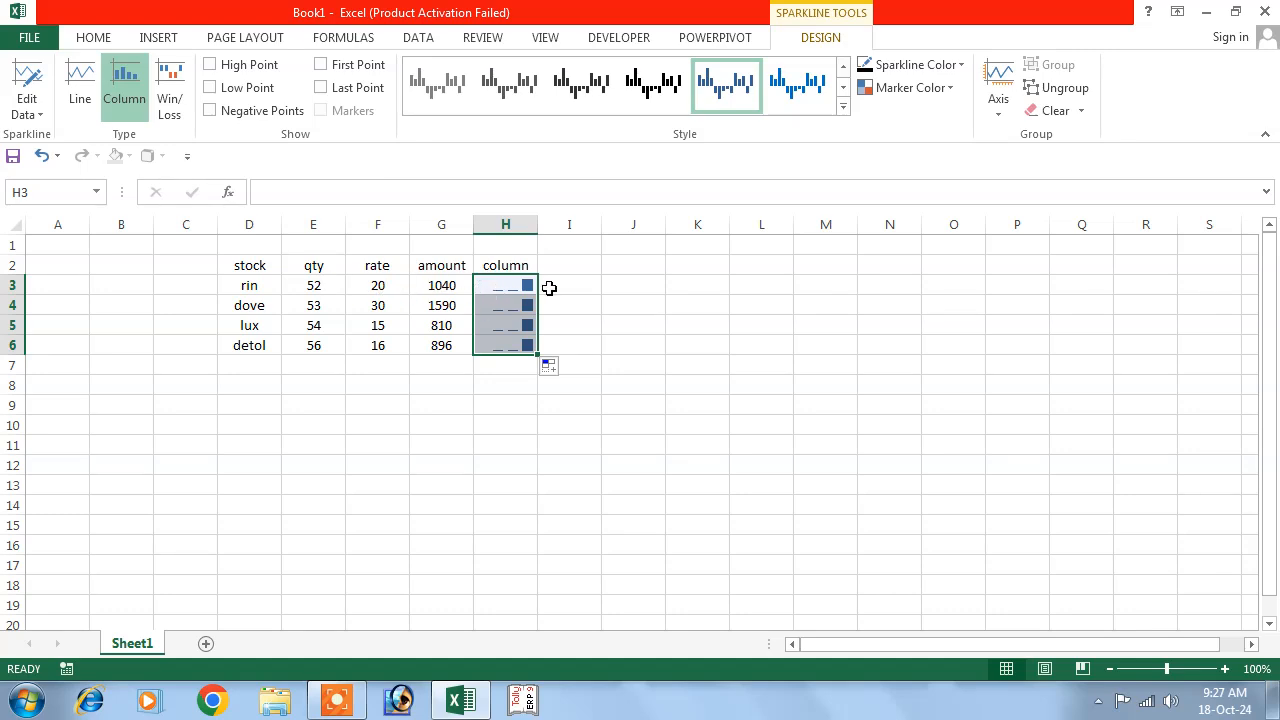
Try the yellow style on the column sparklines in H3:H6, ending with the light orange one.
{"action": "left_click", "coordinate": [841, 108]}
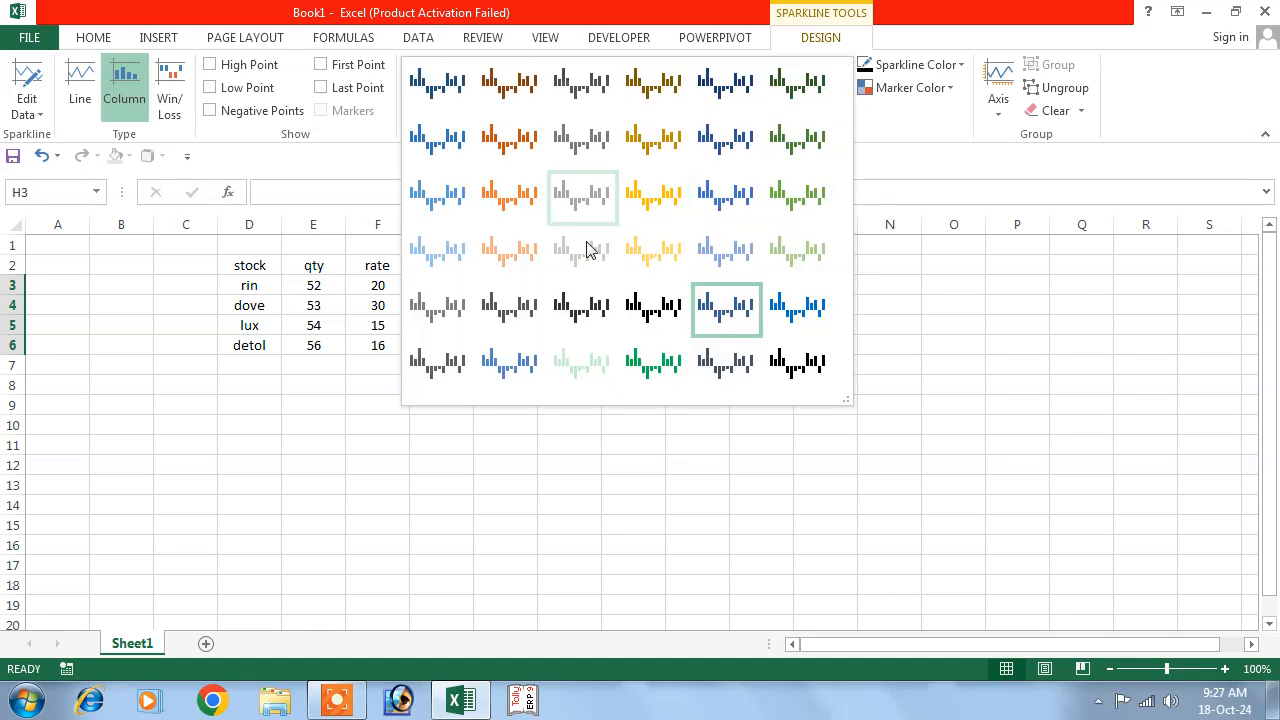
{"action": "left_click", "coordinate": [640, 232]}
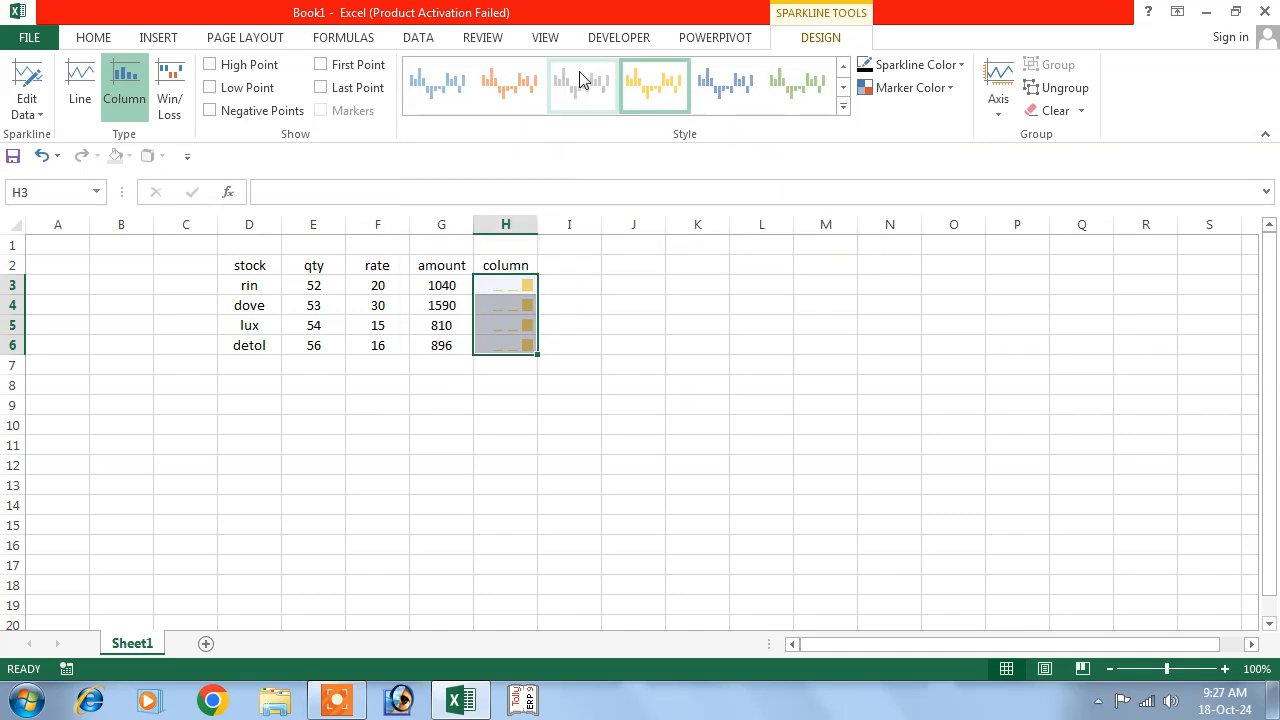
{"action": "left_click", "coordinate": [522, 96]}
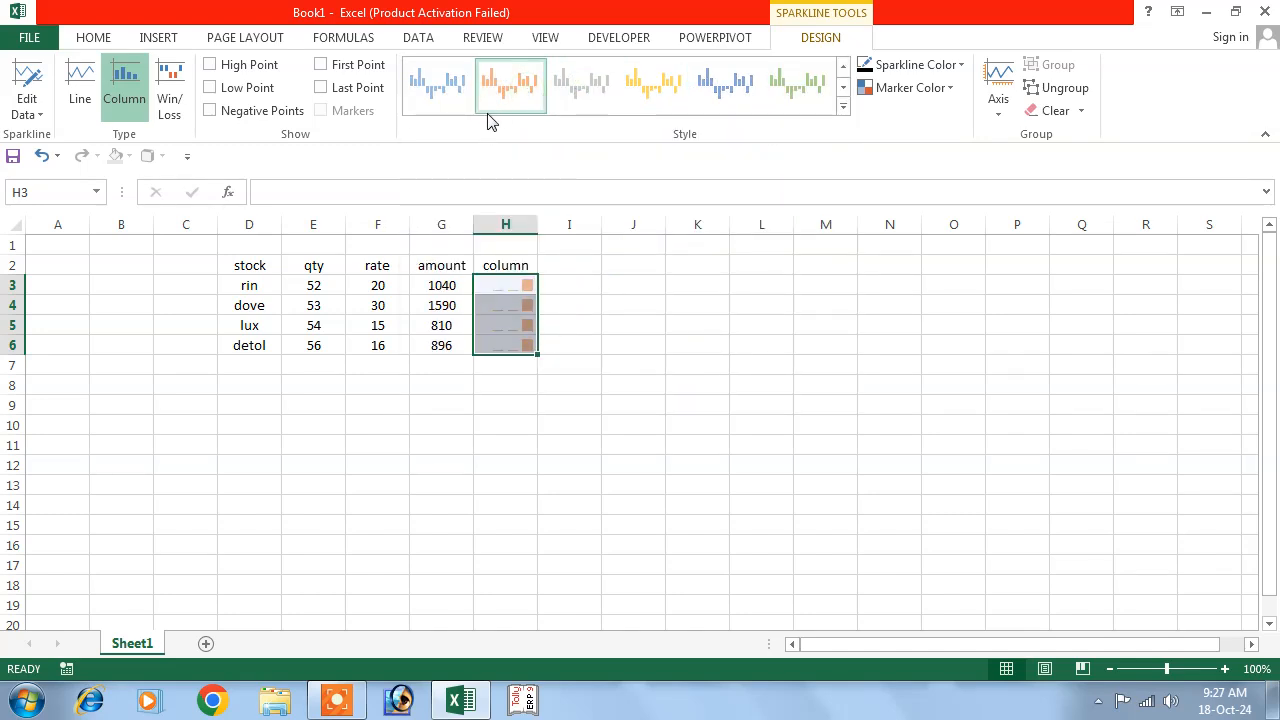
{"action": "left_click", "coordinate": [657, 340]}
Undo the column sparkline styles, fill and insertion in H3:H6.
{"action": "left_click", "coordinate": [158, 37]}
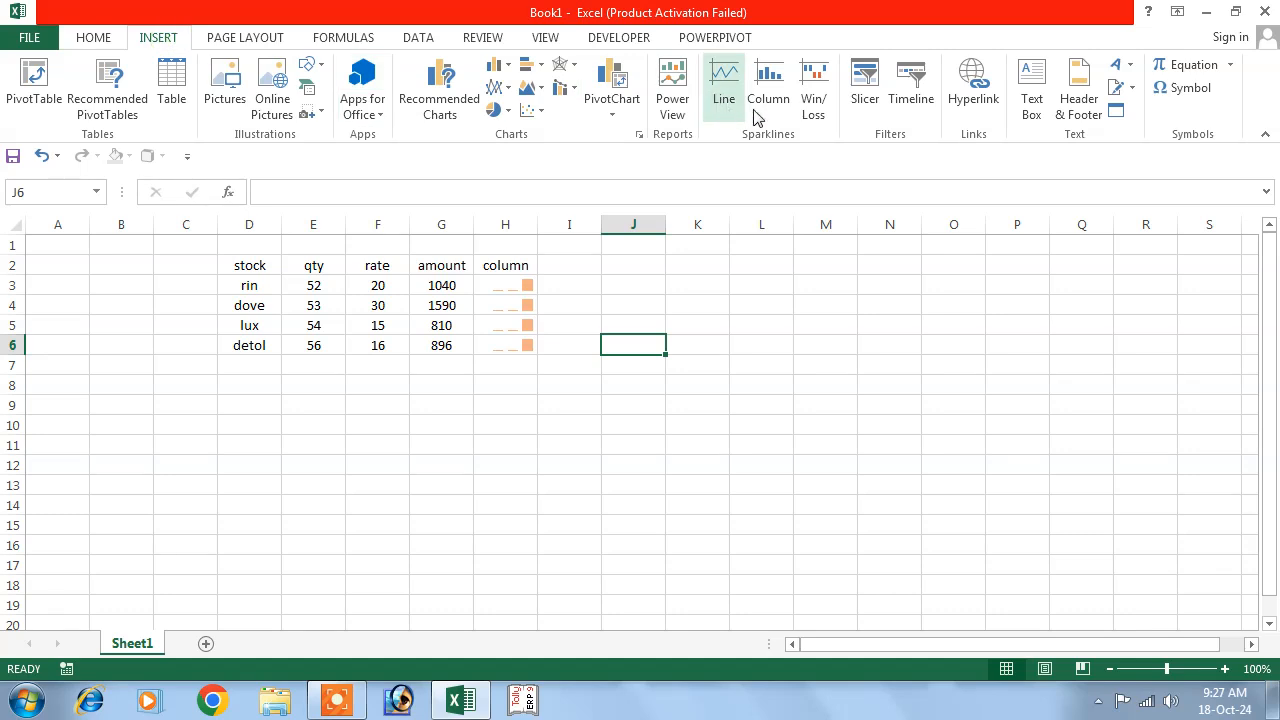
{"action": "key", "text": "ctrl+z"}
{"action": "key", "text": "ctrl+z"}
{"action": "key", "text": "ctrl+z"}
{"action": "key", "text": "ctrl+z"}
{"action": "key", "text": "ctrl+z"}
{"action": "key", "text": "ctrl+z"}
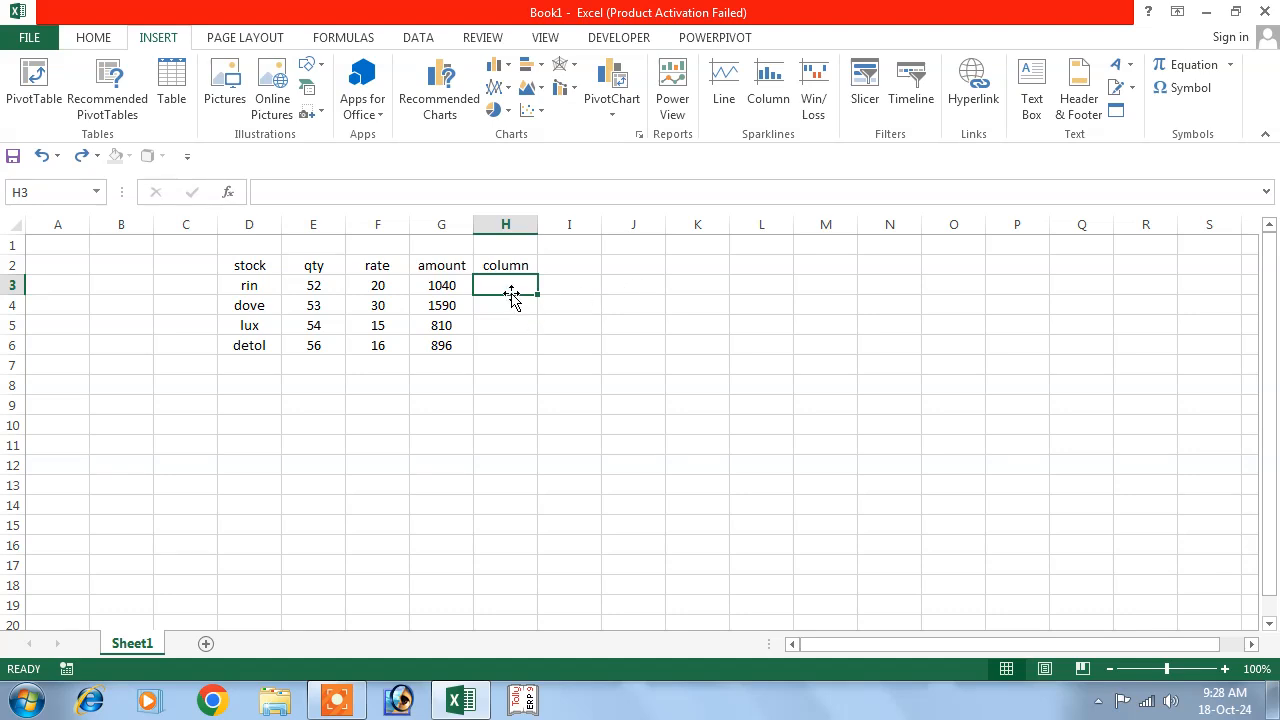
Insert a win/loss sparkline in H3 using data range D3:G3.
{"action": "left_click", "coordinate": [813, 103]}
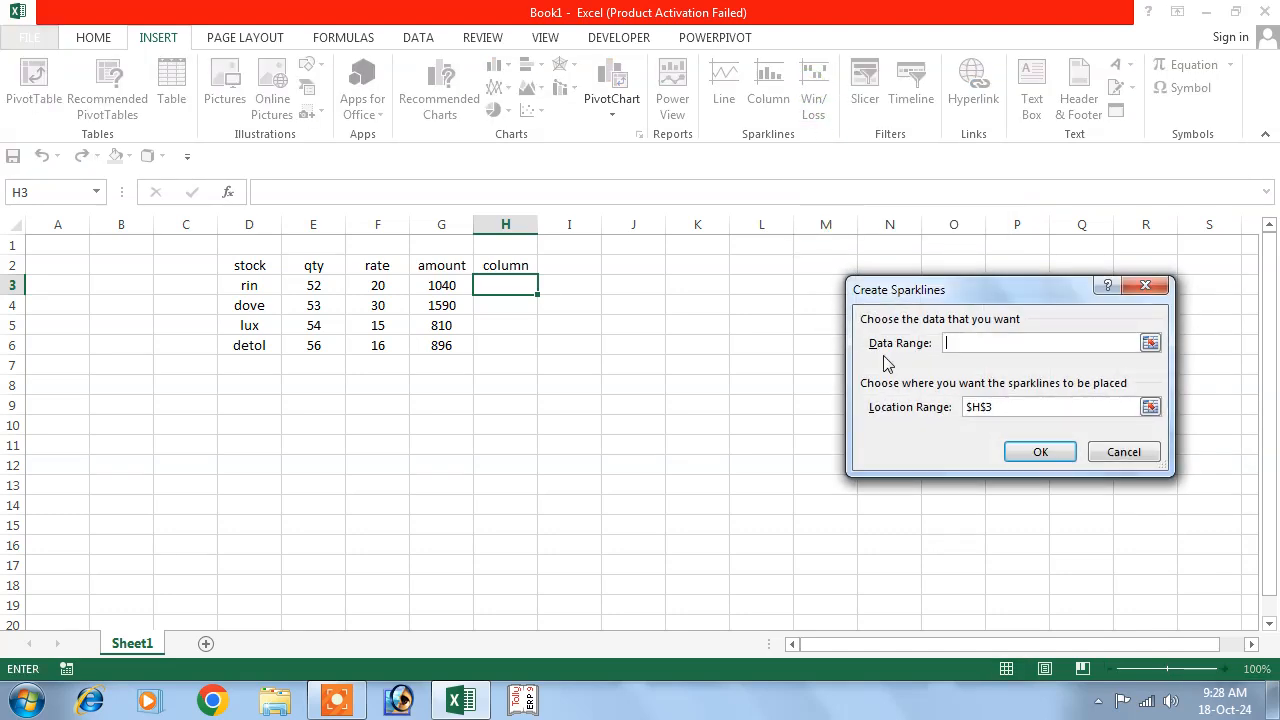
{"action": "left_click_drag", "start_coordinate": [267, 284], "coordinate": [435, 287]}
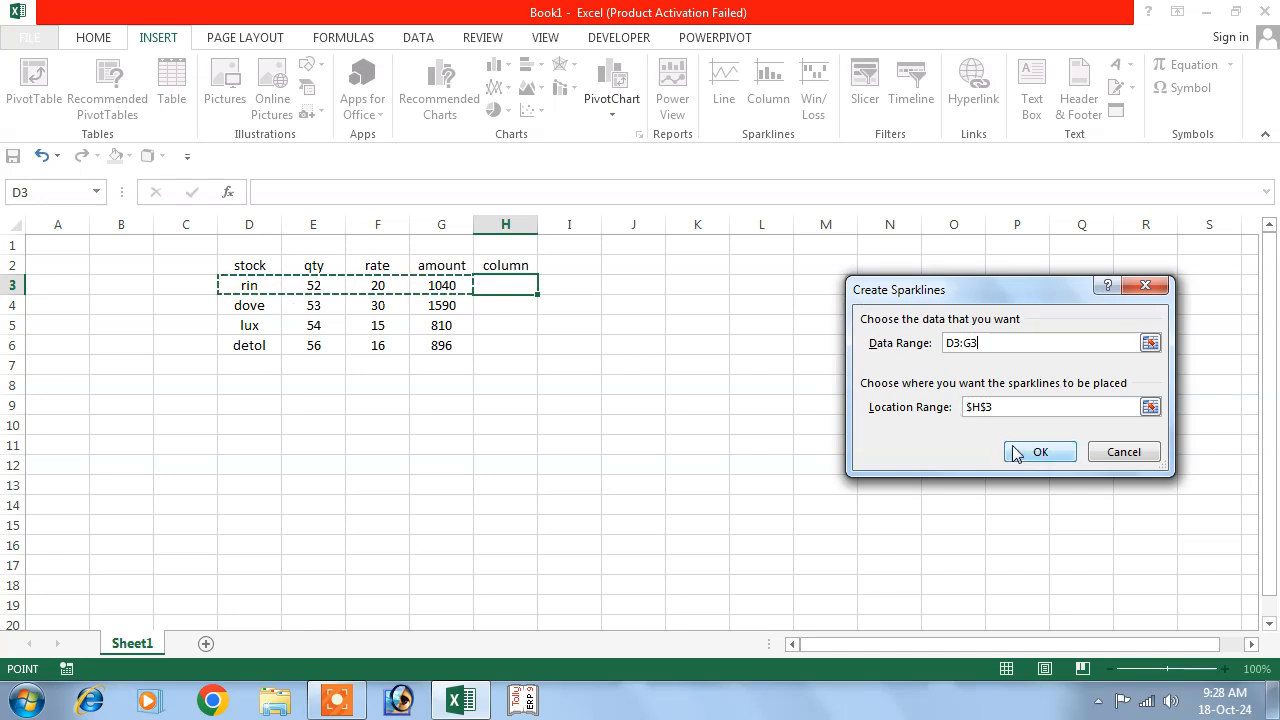
{"action": "left_click", "coordinate": [1038, 451]}
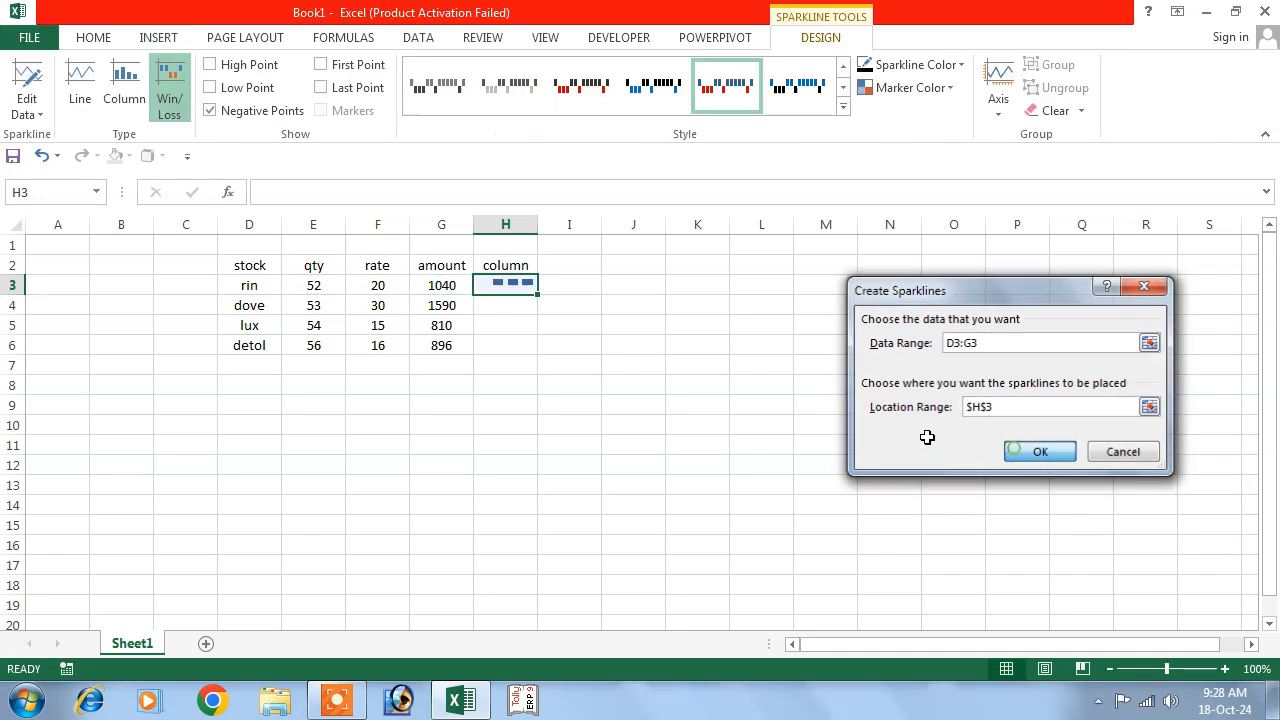
Give the win/loss sparkline the dark style with red negative points and fill it down through H6.
{"action": "left_click", "coordinate": [634, 95]}
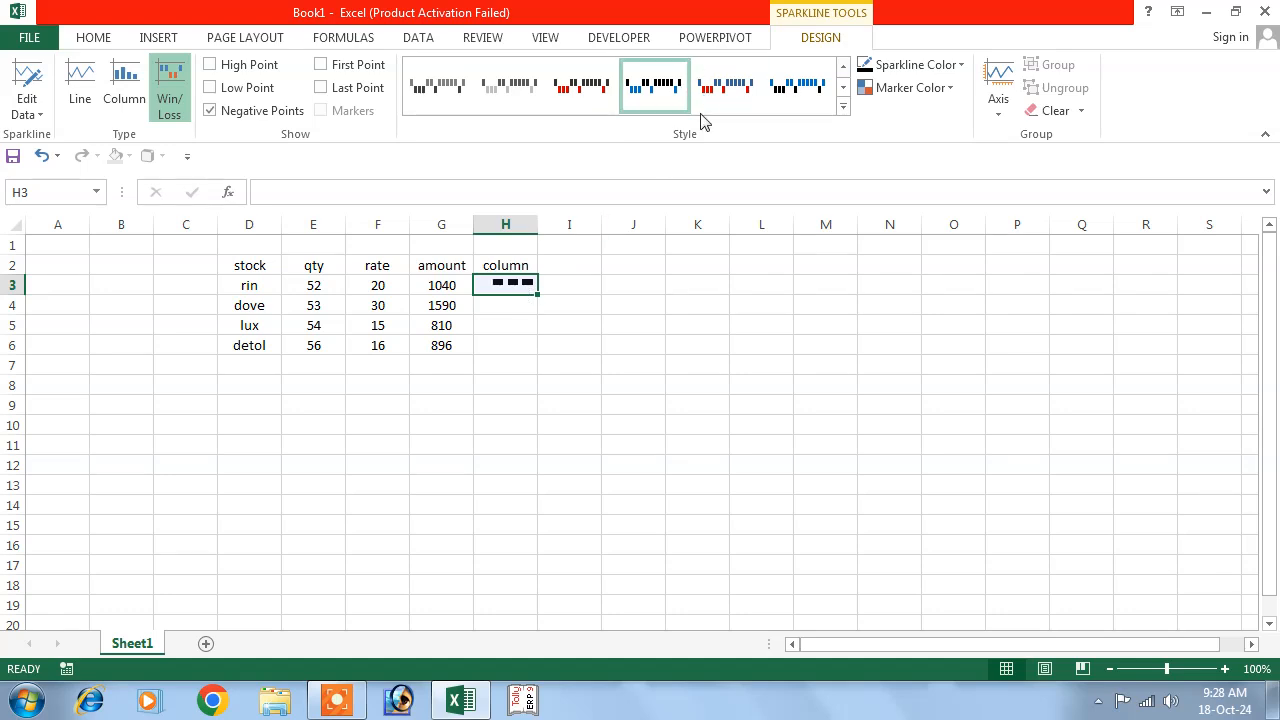
{"action": "left_click", "coordinate": [842, 107]}
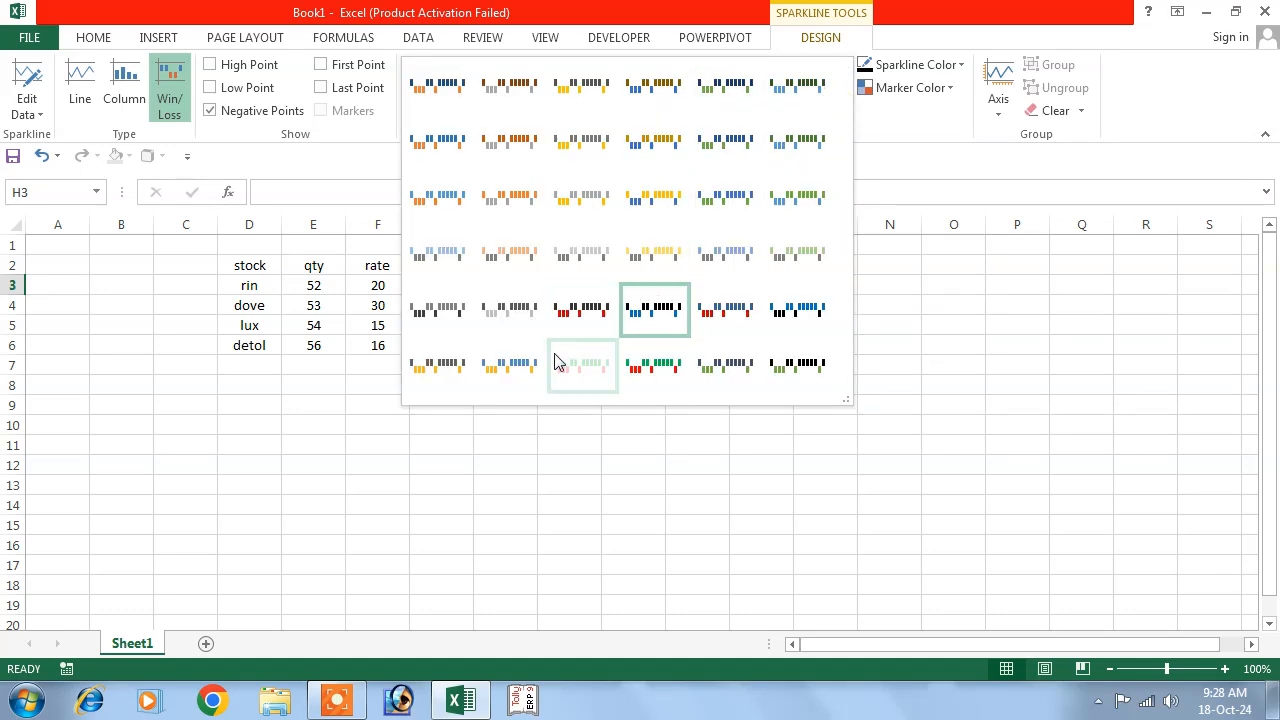
{"action": "left_click", "coordinate": [571, 323]}
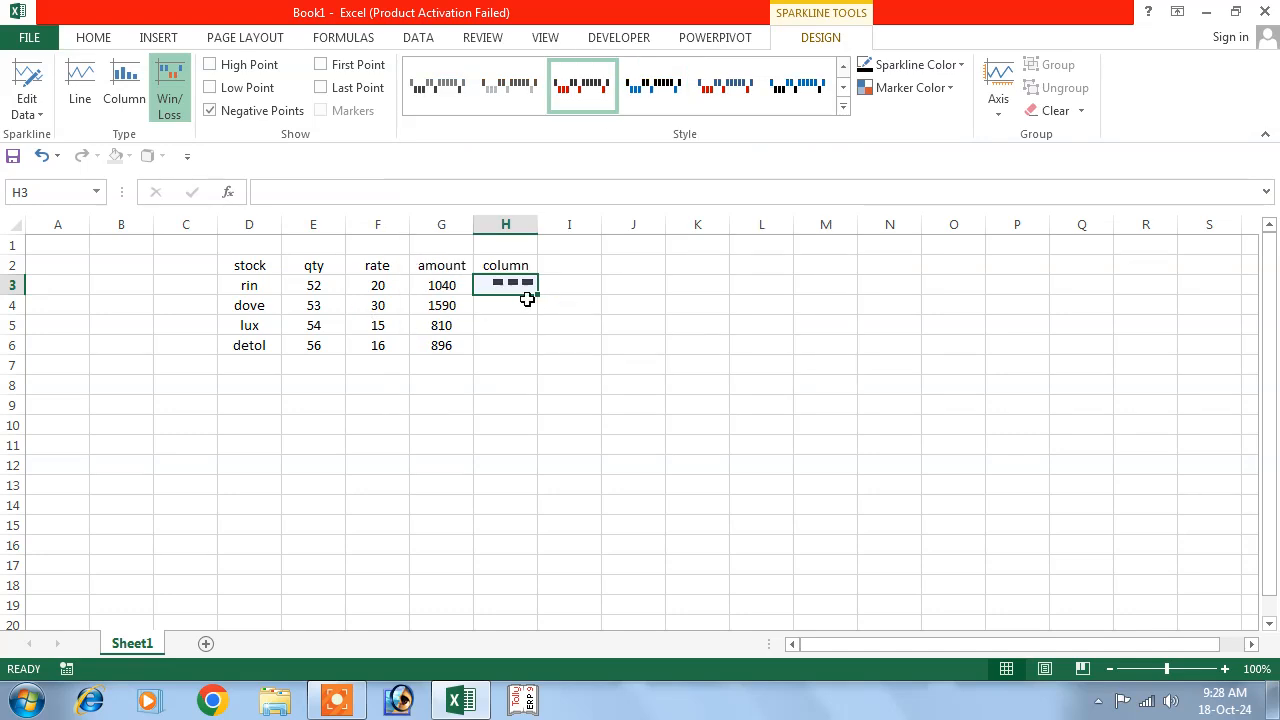
{"action": "left_click_drag", "start_coordinate": [537, 296], "coordinate": [531, 357]}
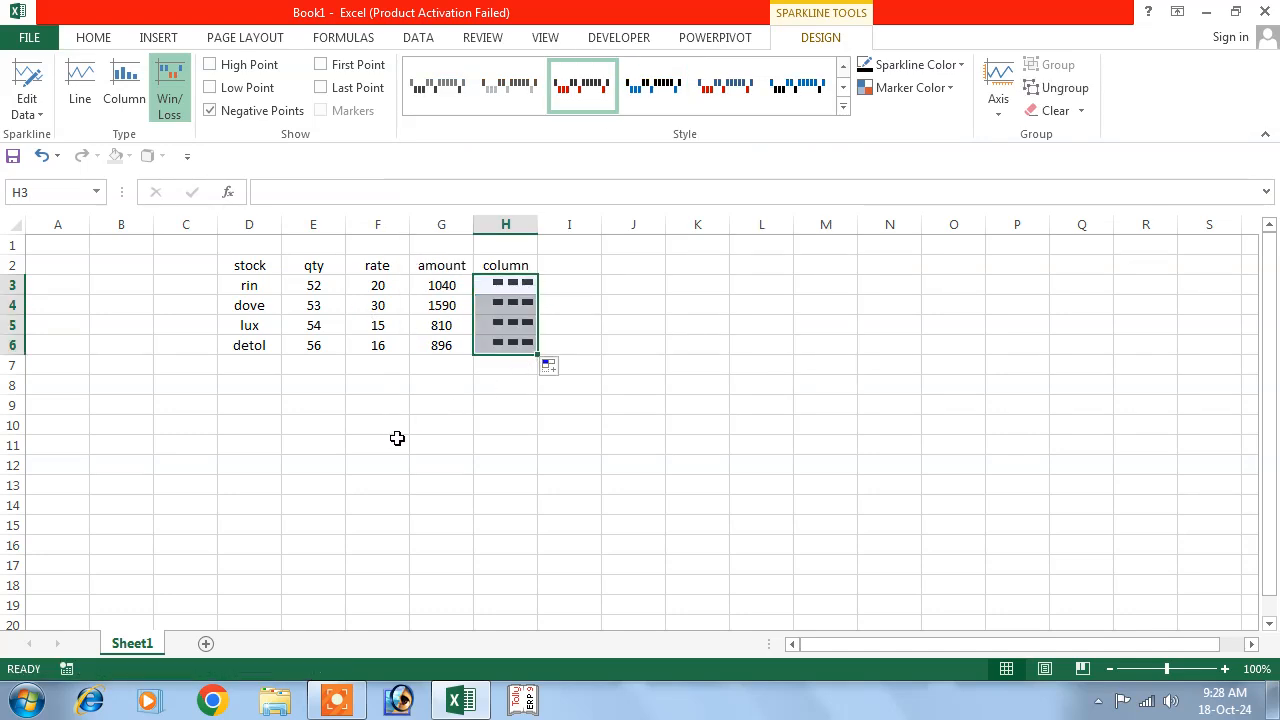
{"action": "left_click", "coordinate": [393, 440]}
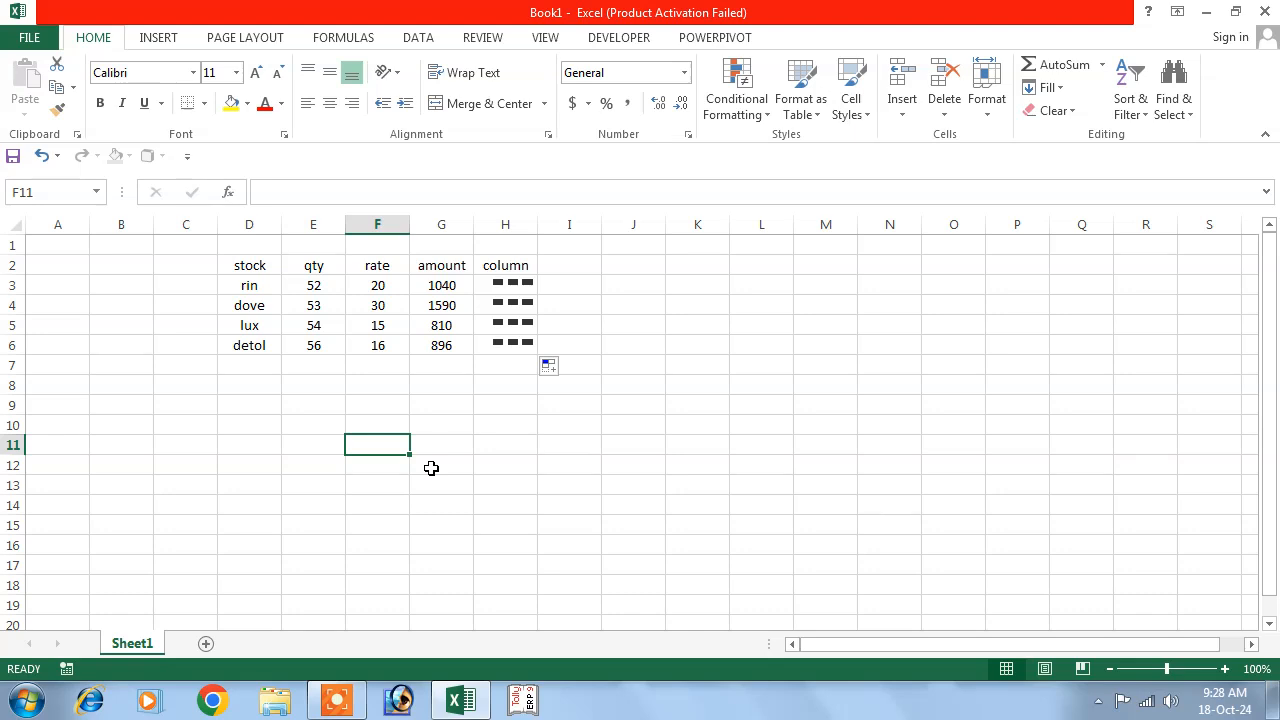
Undo the win/loss sparkline fill, styling and insertion in column H and select empty cell K6.
{"action": "key", "text": "ctrl+z"}
{"action": "key", "text": "ctrl+z"}
{"action": "key", "text": "ctrl+z"}
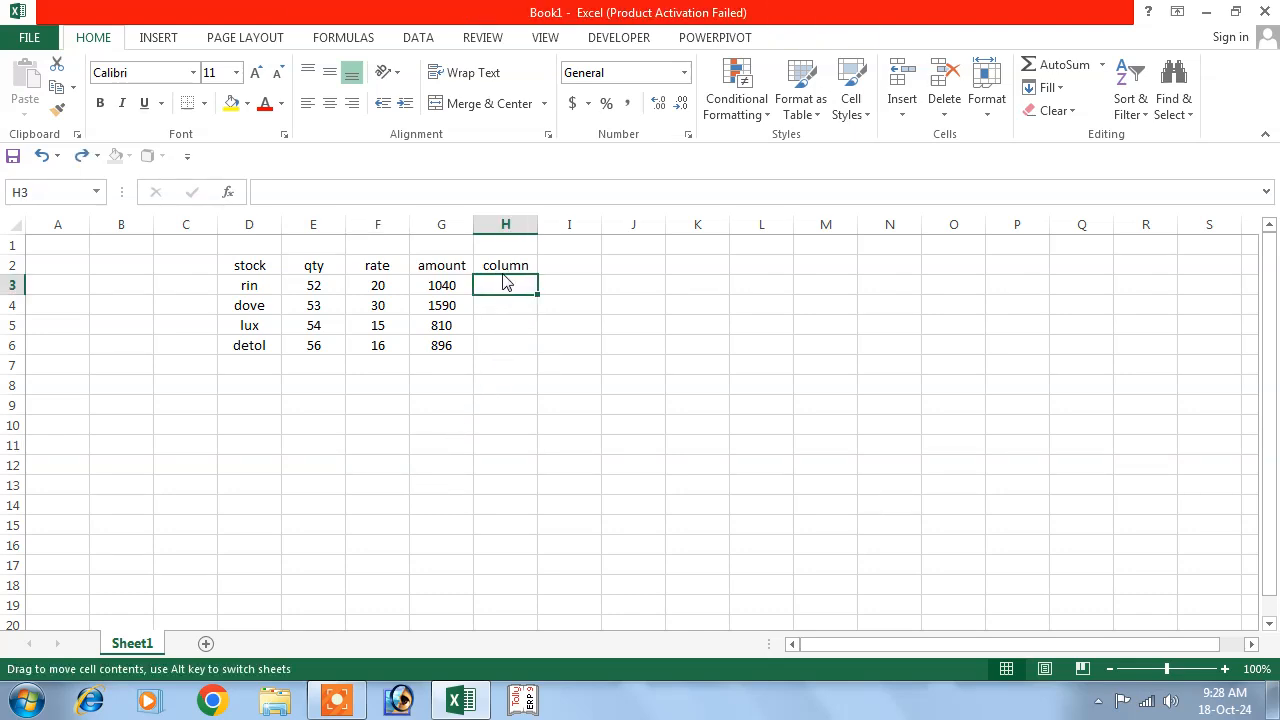
{"action": "left_click", "coordinate": [718, 342]}
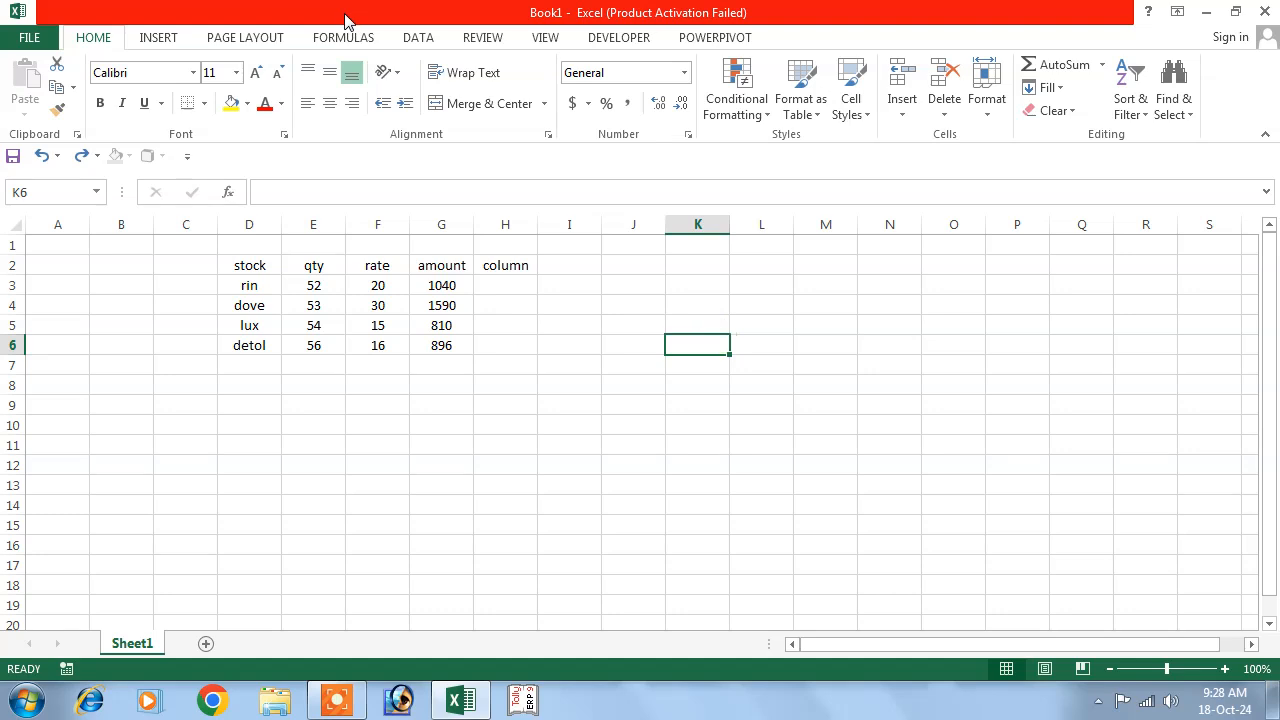
{"action": "left_click", "coordinate": [158, 37]}
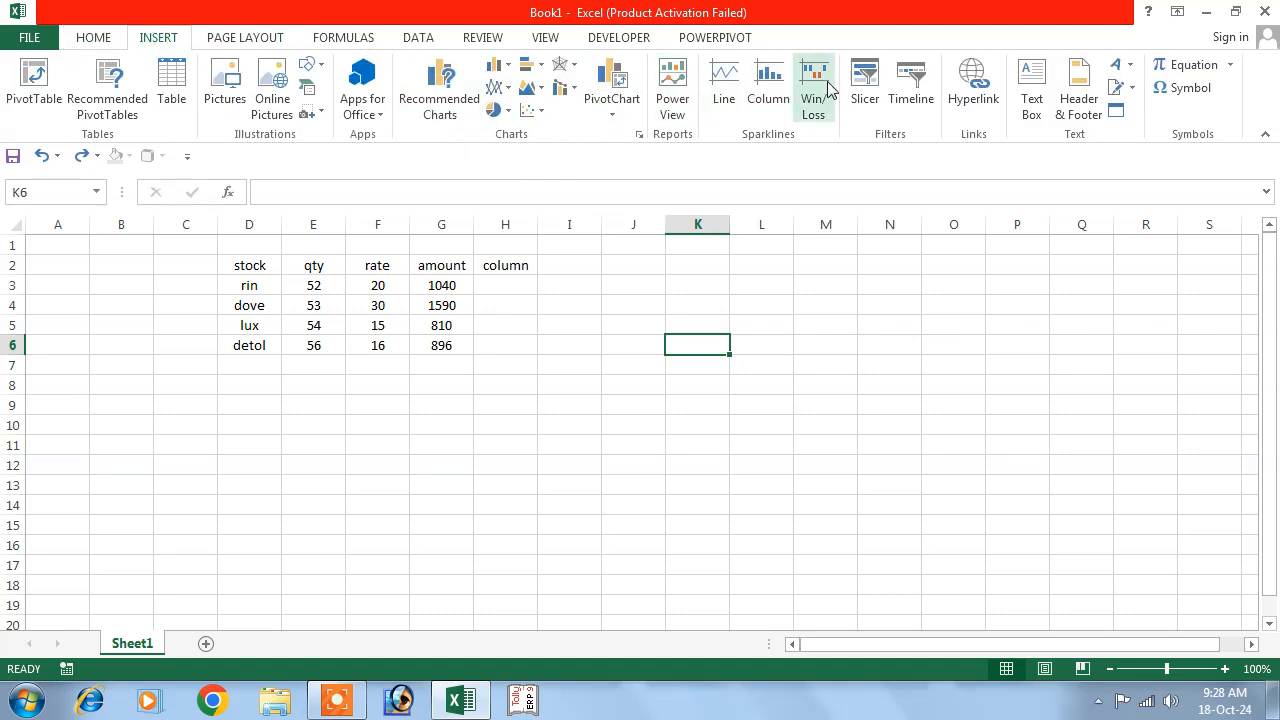